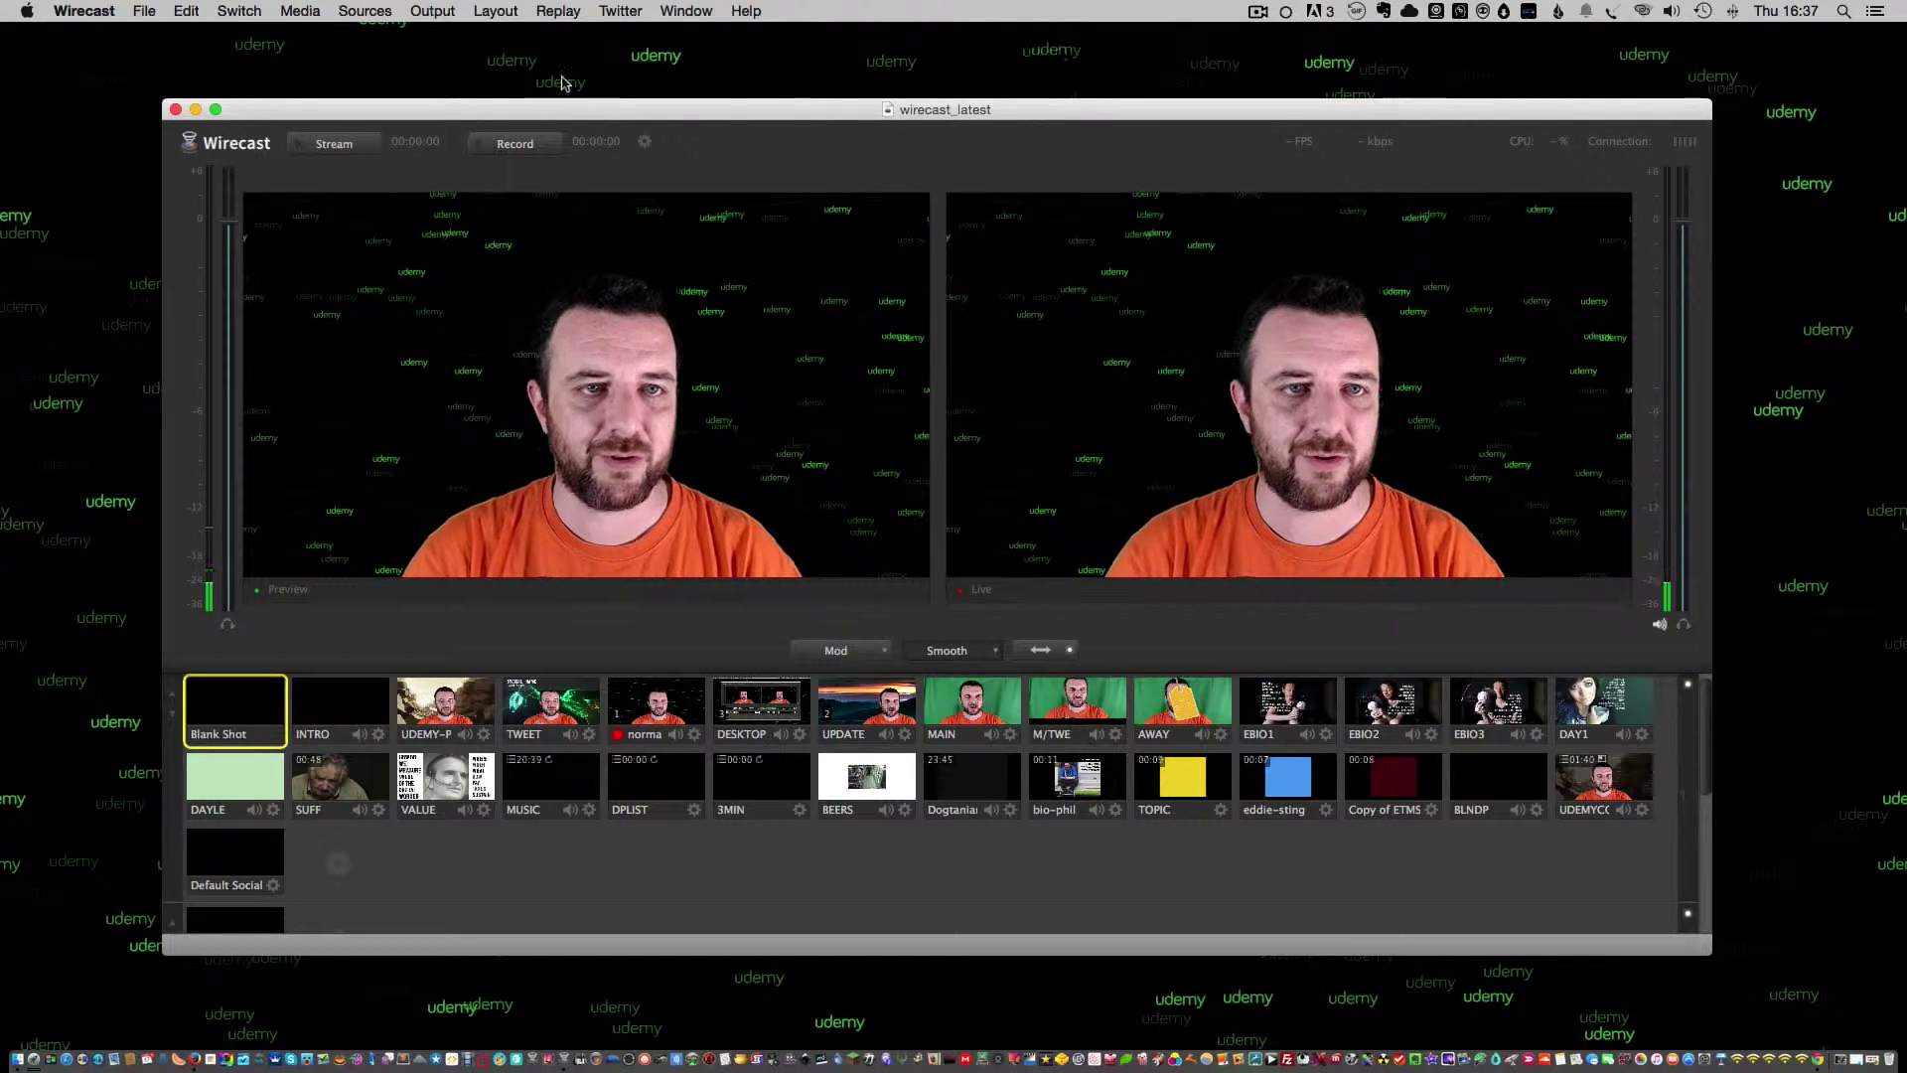
Start Virtual Camera Out at HD 720p (1280x720, 30 FPS) with Virtual Microphone enabled.
{"action": "left_click", "coordinate": [434, 10]}
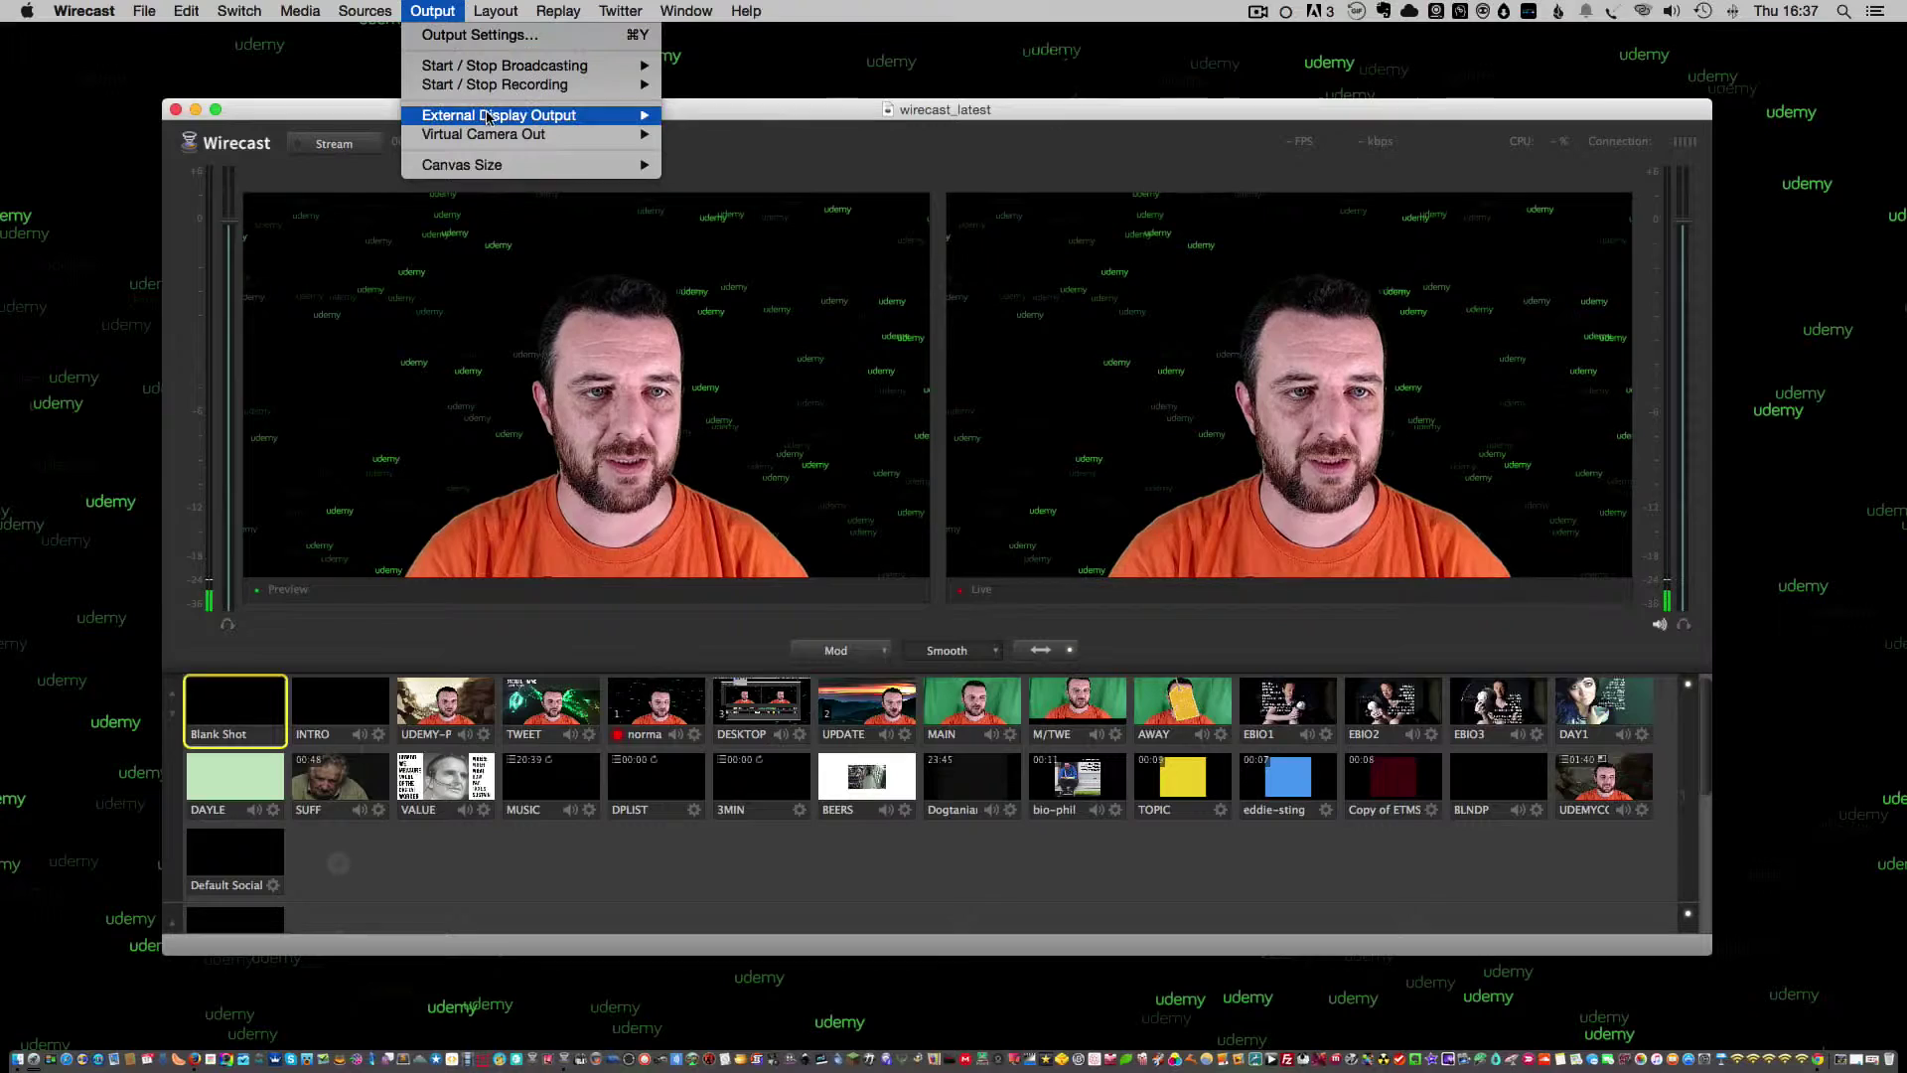
{"action": "mouse_move", "coordinate": [488, 116]}
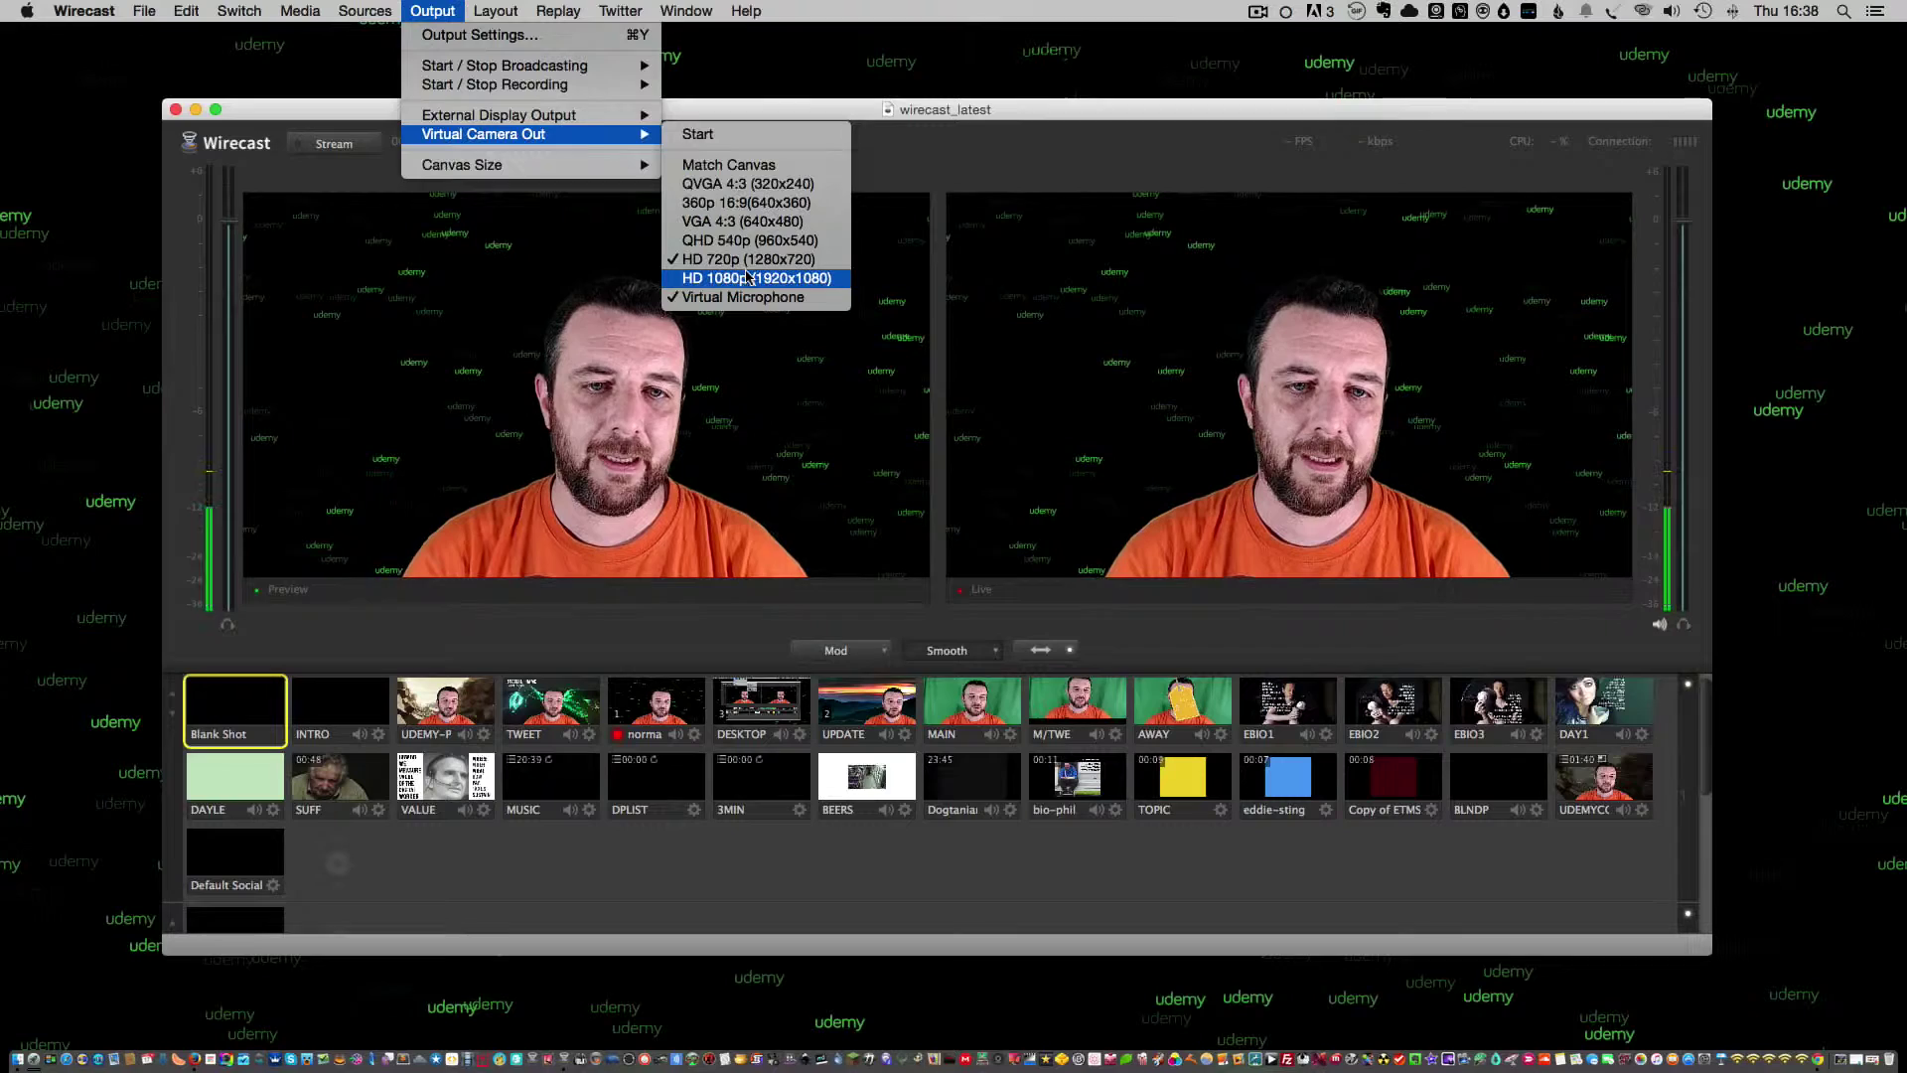
{"action": "left_click", "coordinate": [735, 137]}
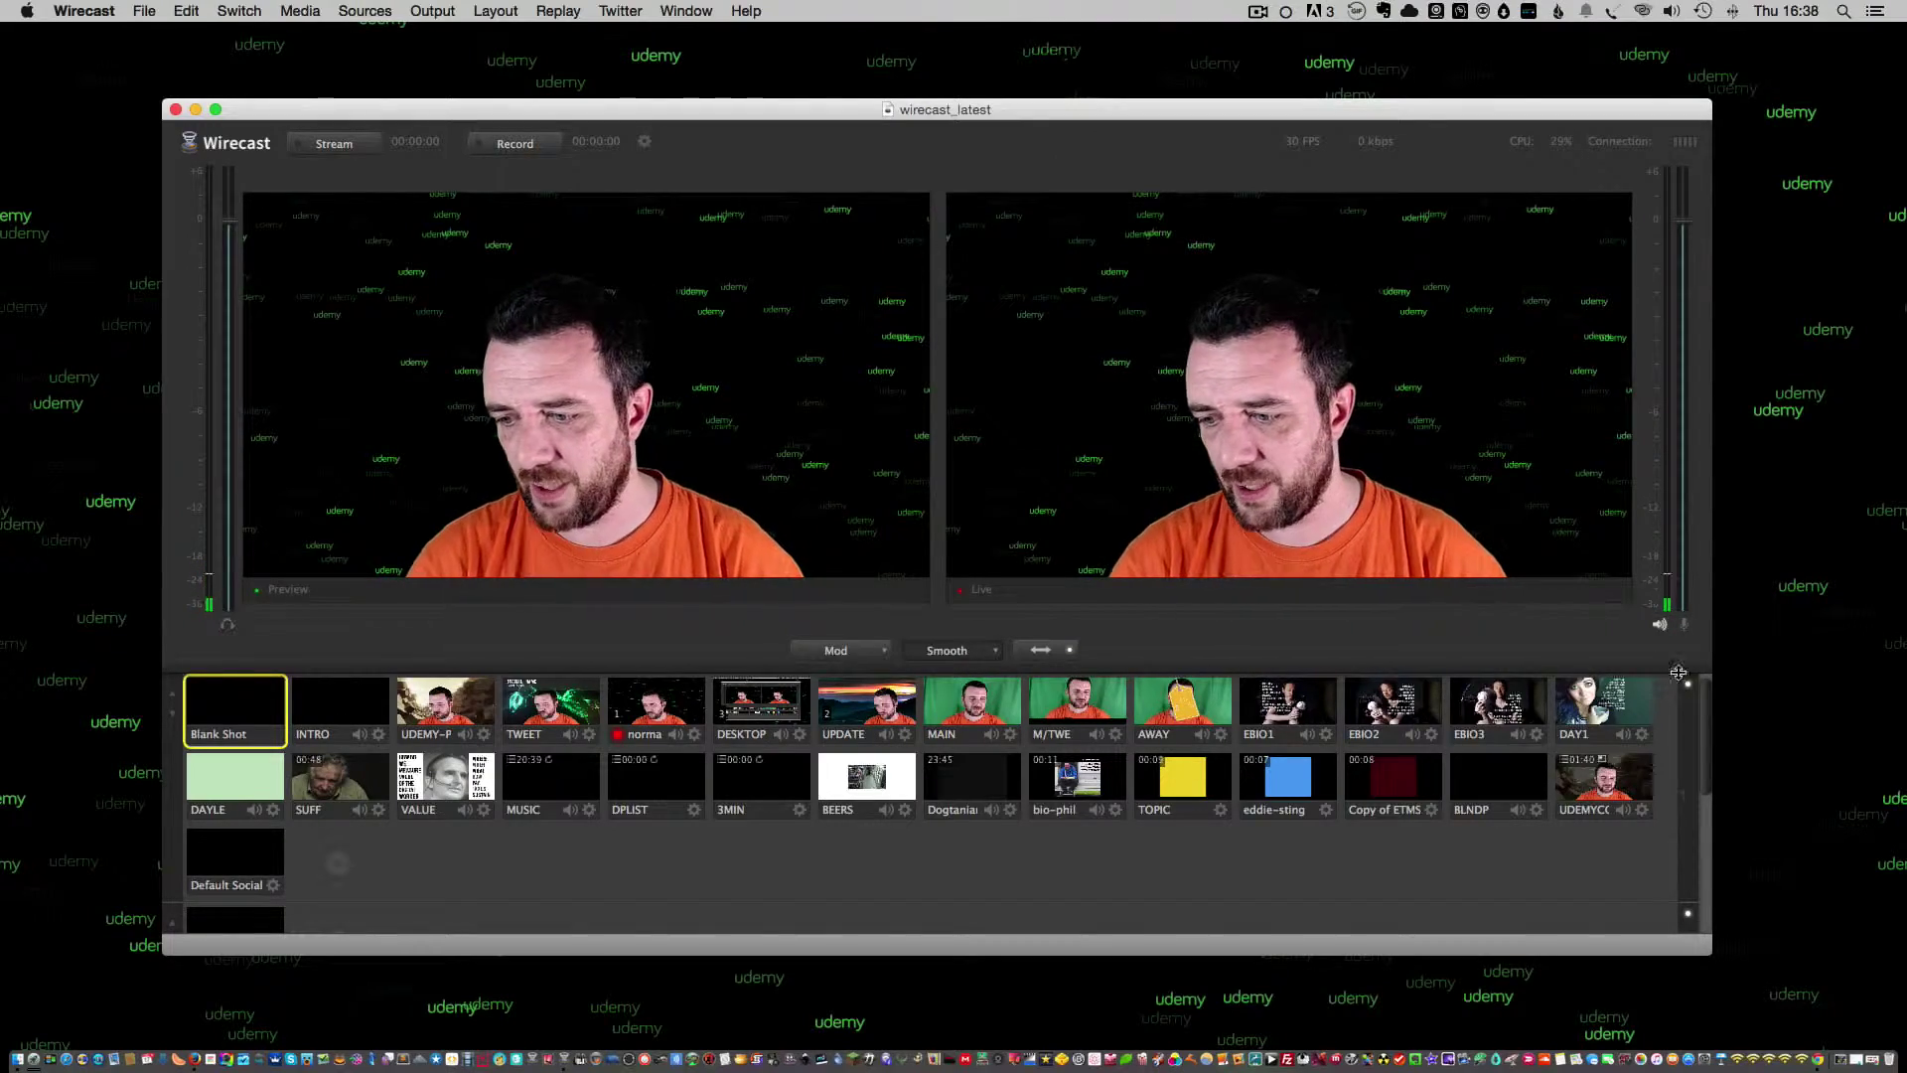
In Blab, start a new blab titled 'testing wirecast with blab'.
{"action": "left_click", "coordinate": [1809, 1009]}
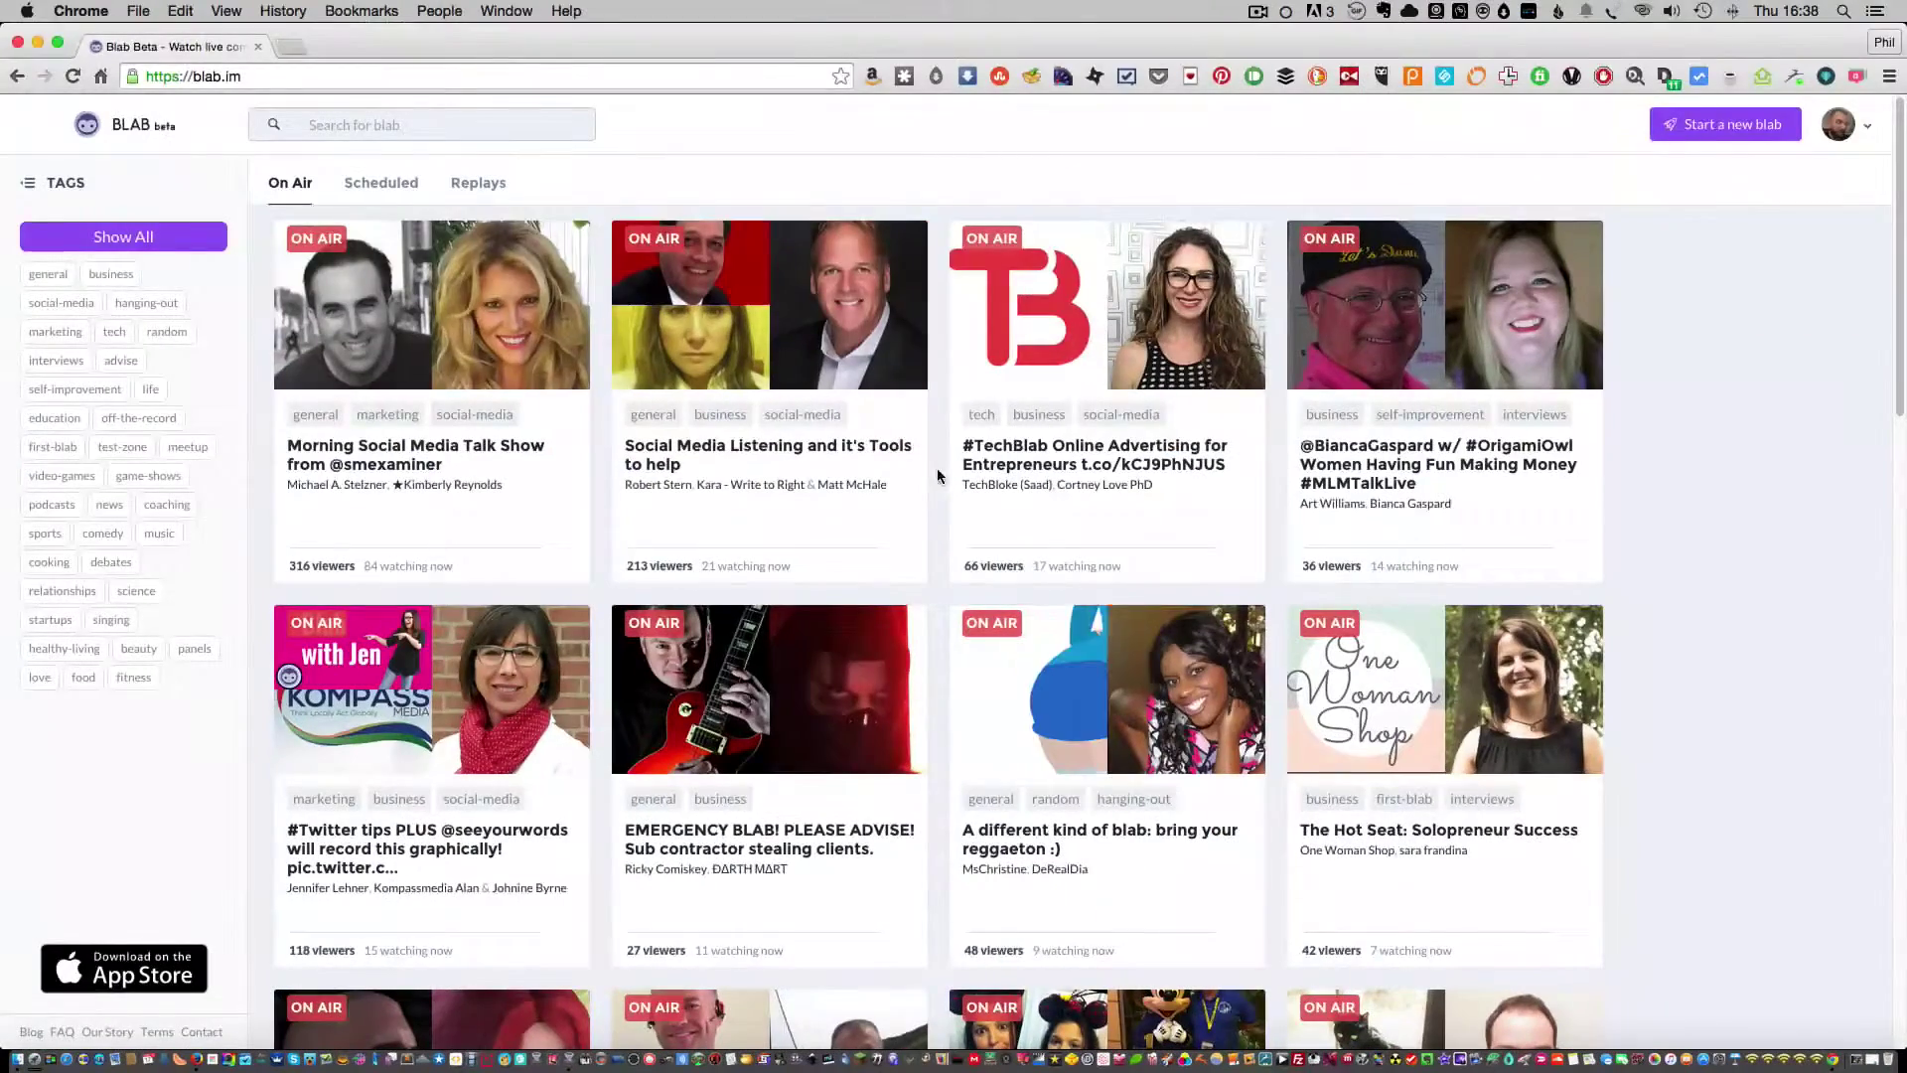
{"action": "left_click", "coordinate": [1756, 123]}
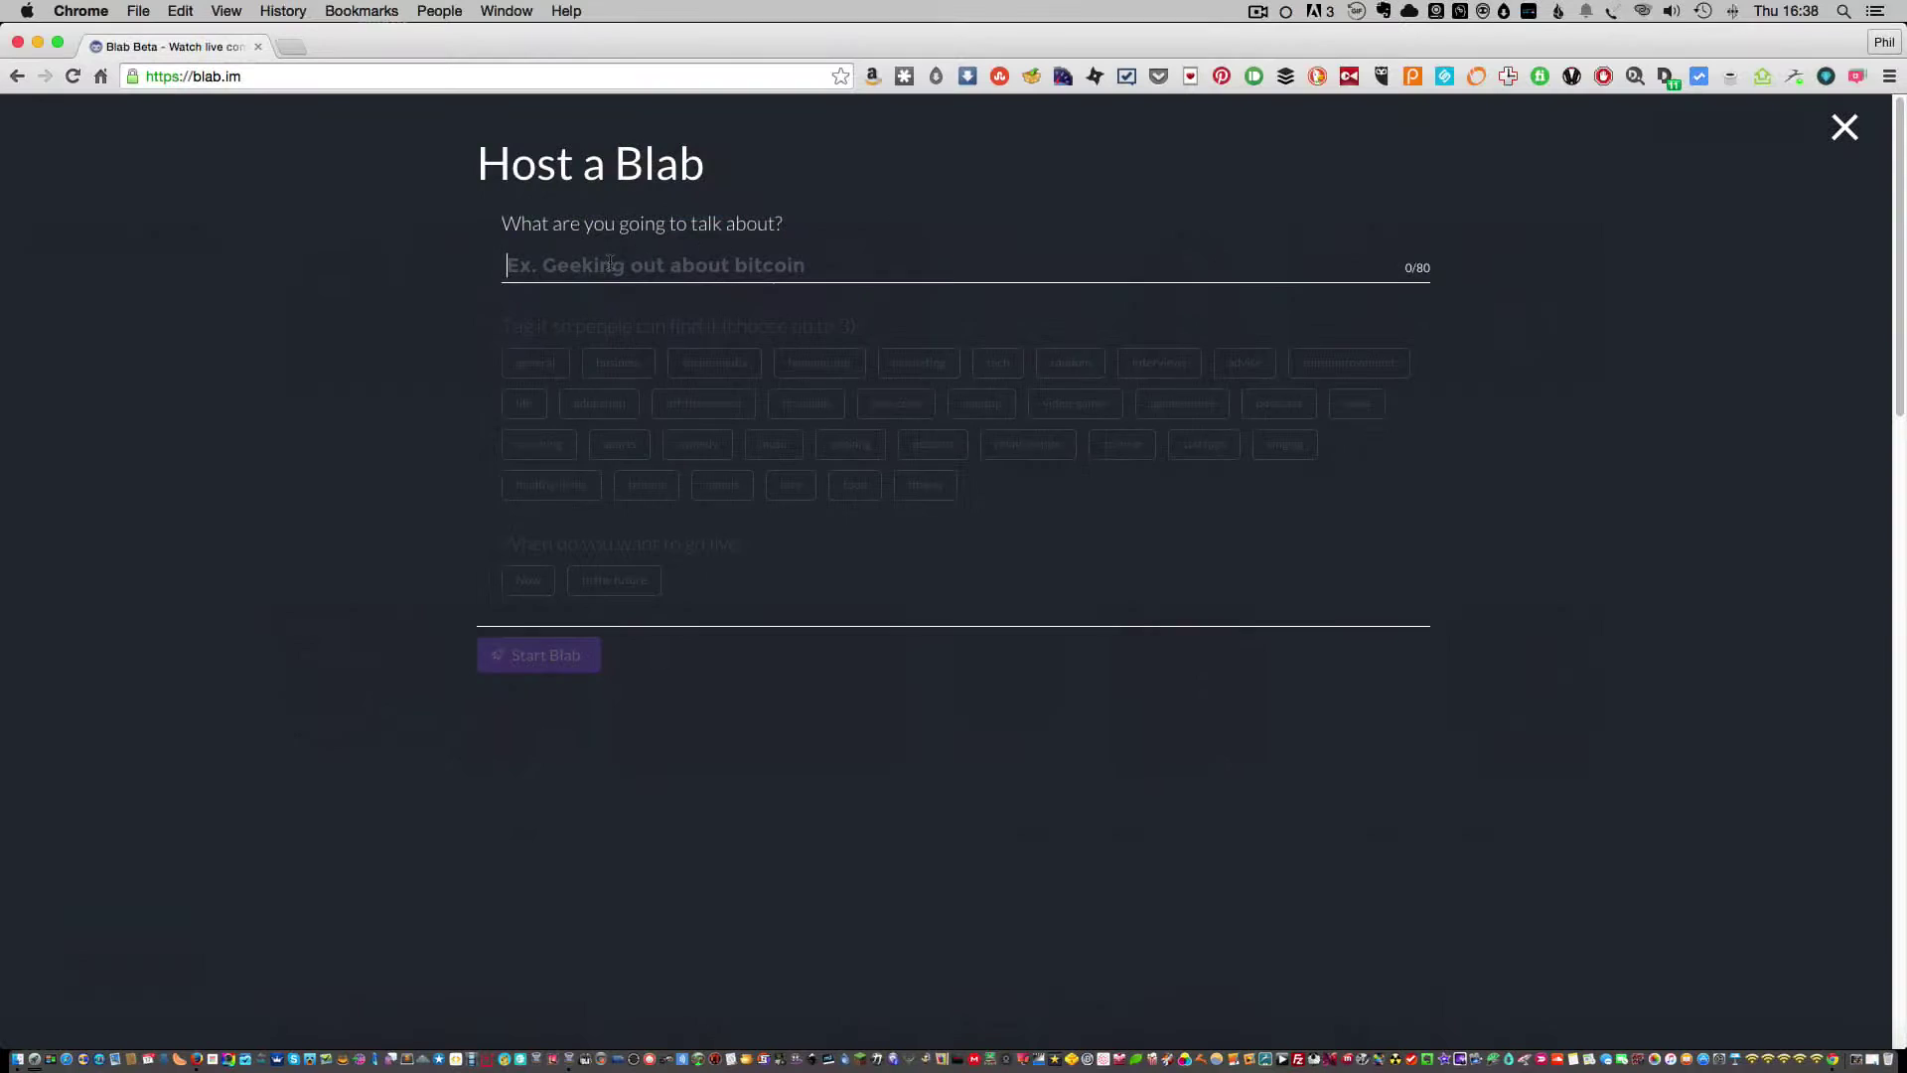
{"action": "type", "text": "testing wirecast with blab"}
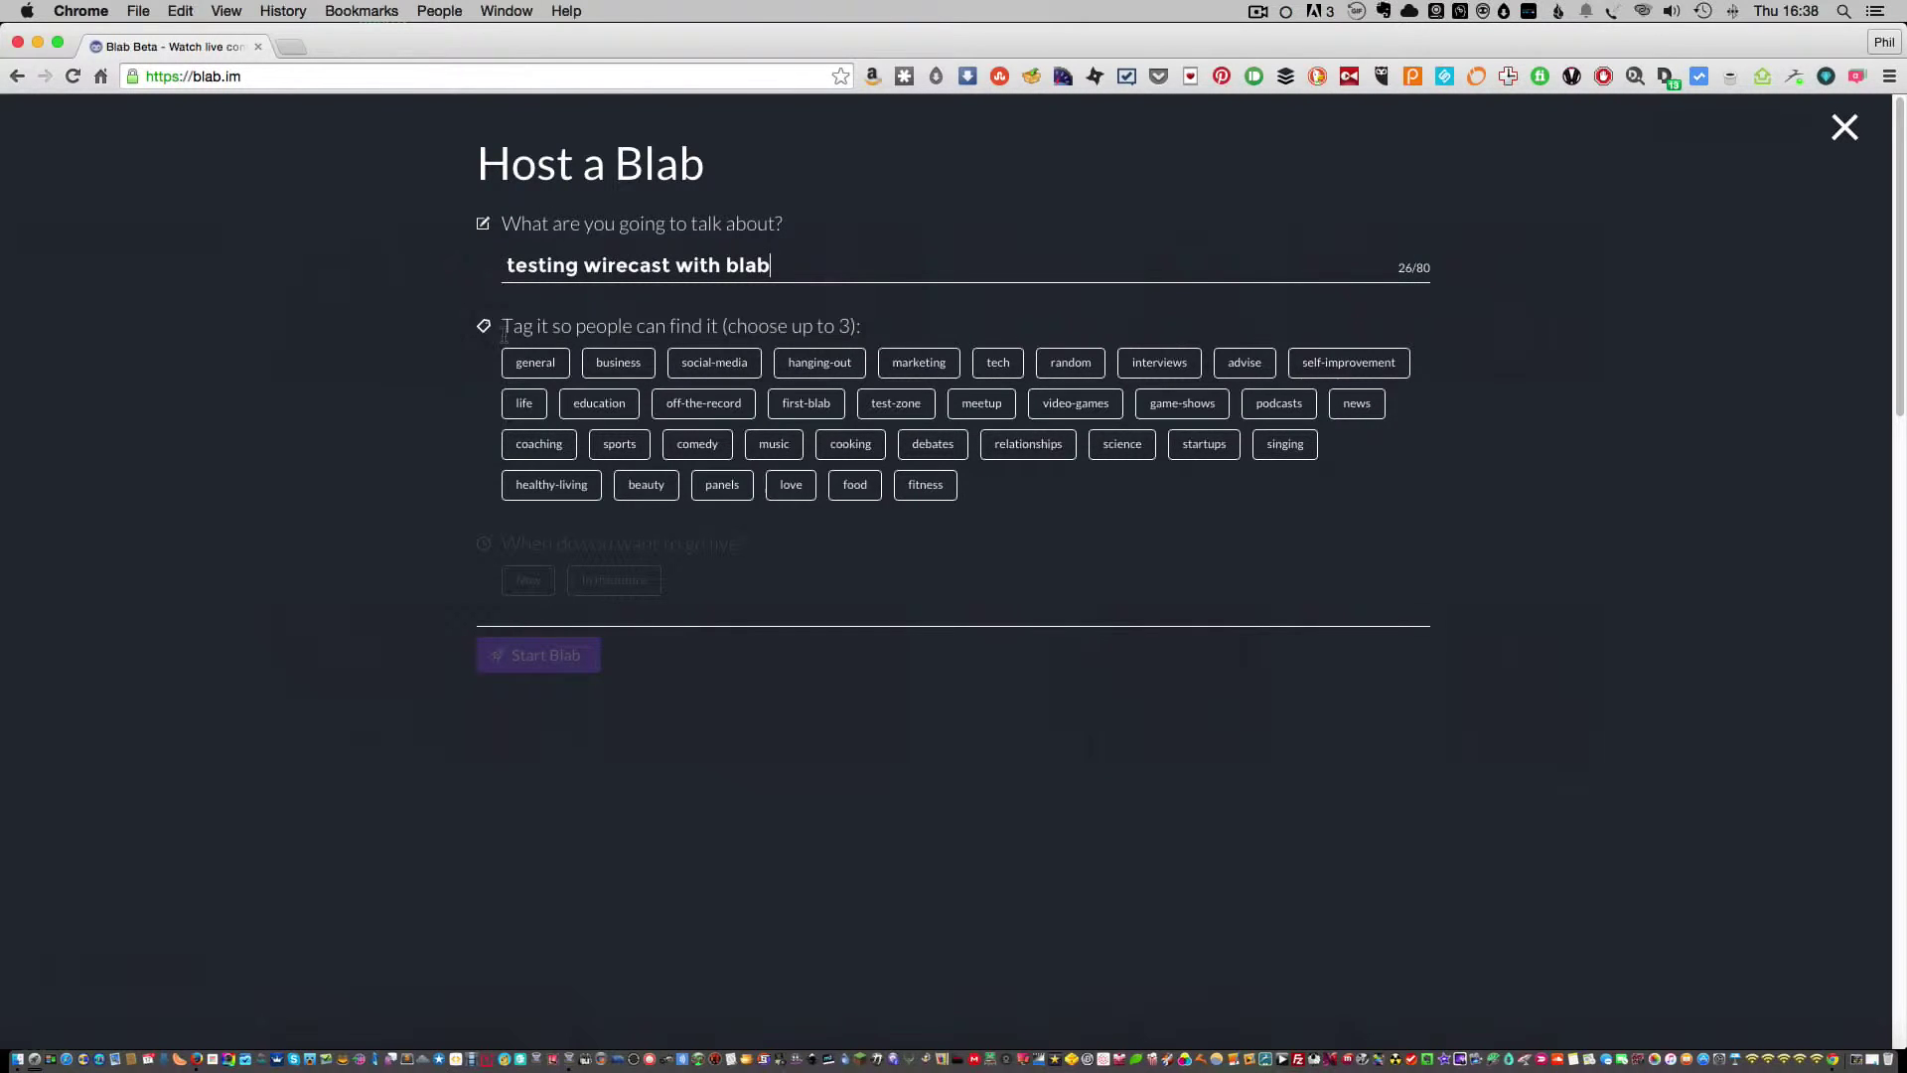
Tag the blab general, hanging-out and random, and choose to go live now.
{"action": "left_click", "coordinate": [533, 363]}
{"action": "left_click", "coordinate": [815, 366]}
{"action": "left_click", "coordinate": [1061, 366]}
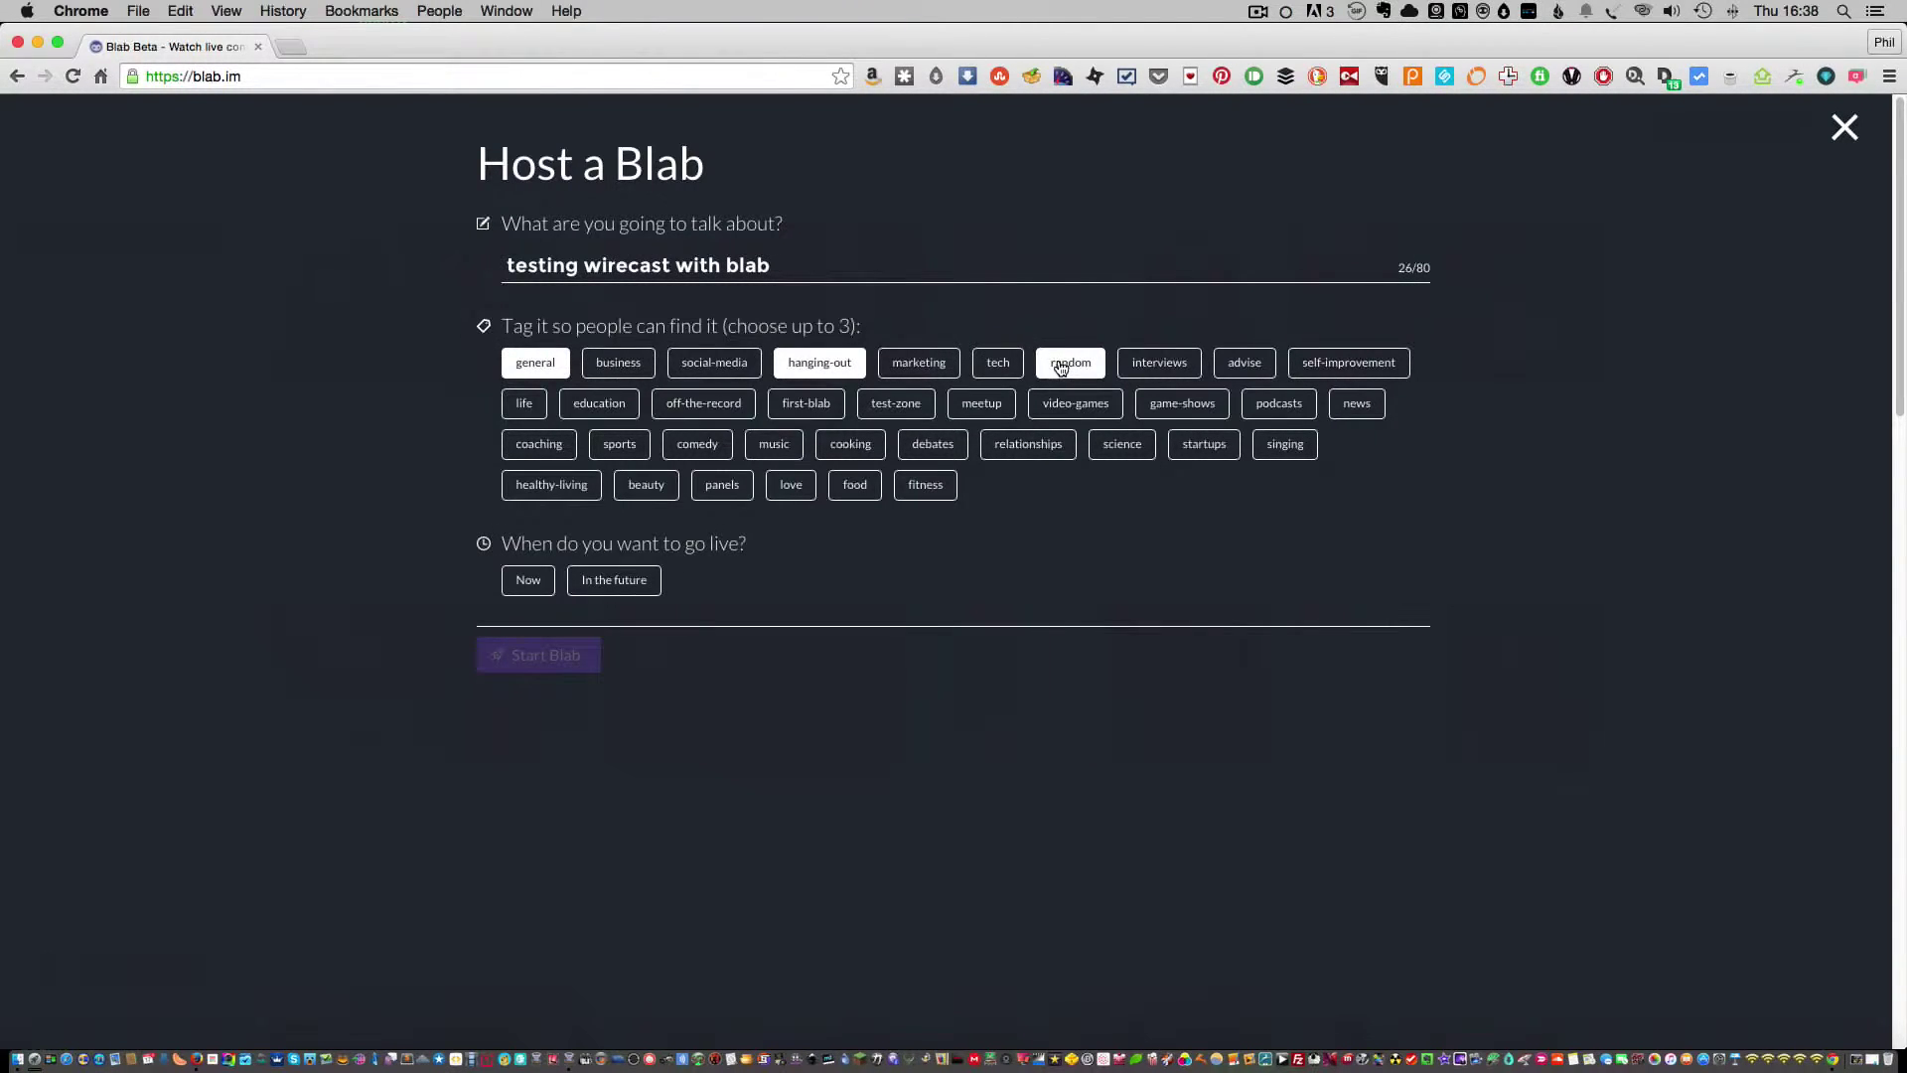
{"action": "left_click", "coordinate": [527, 581]}
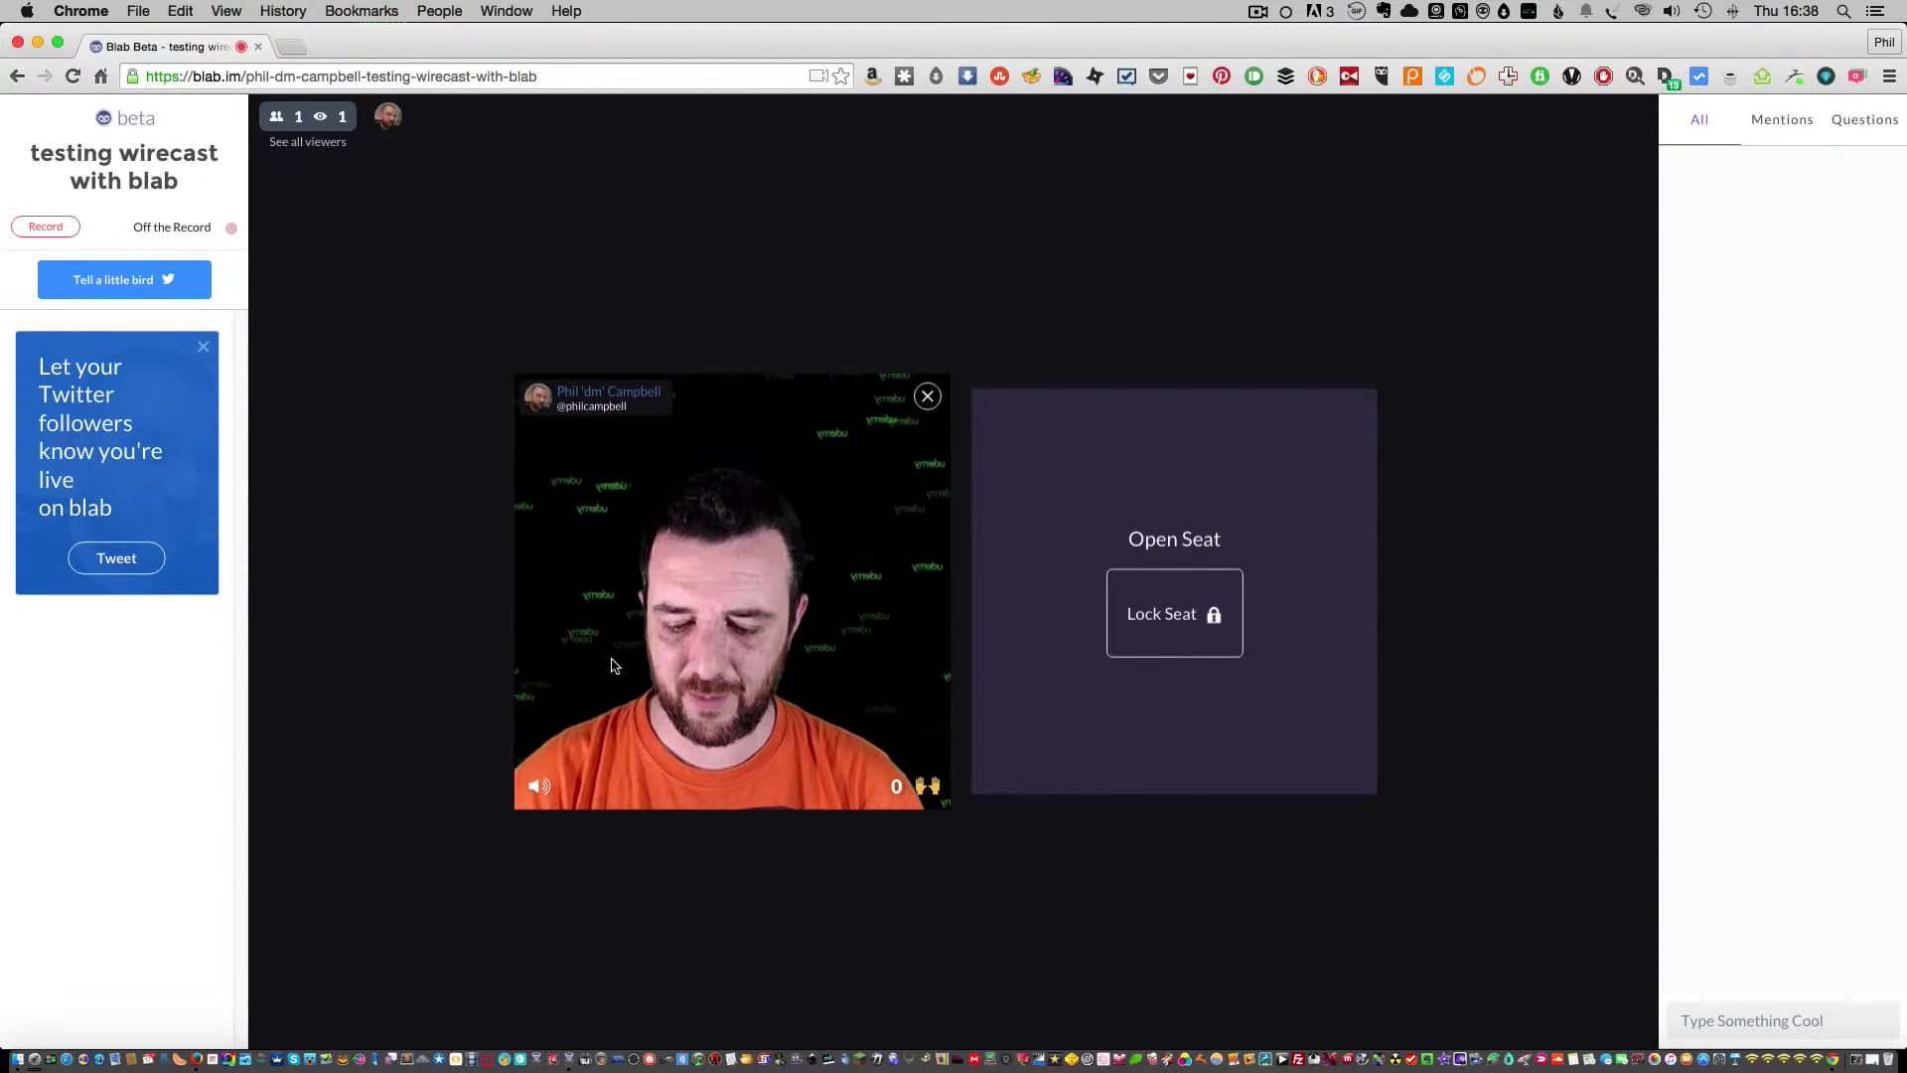
Take the DESKTOP shot (3), then the UPDATE shot (2) live, checking Blab after each.
{"action": "key", "text": "super+Tab"}
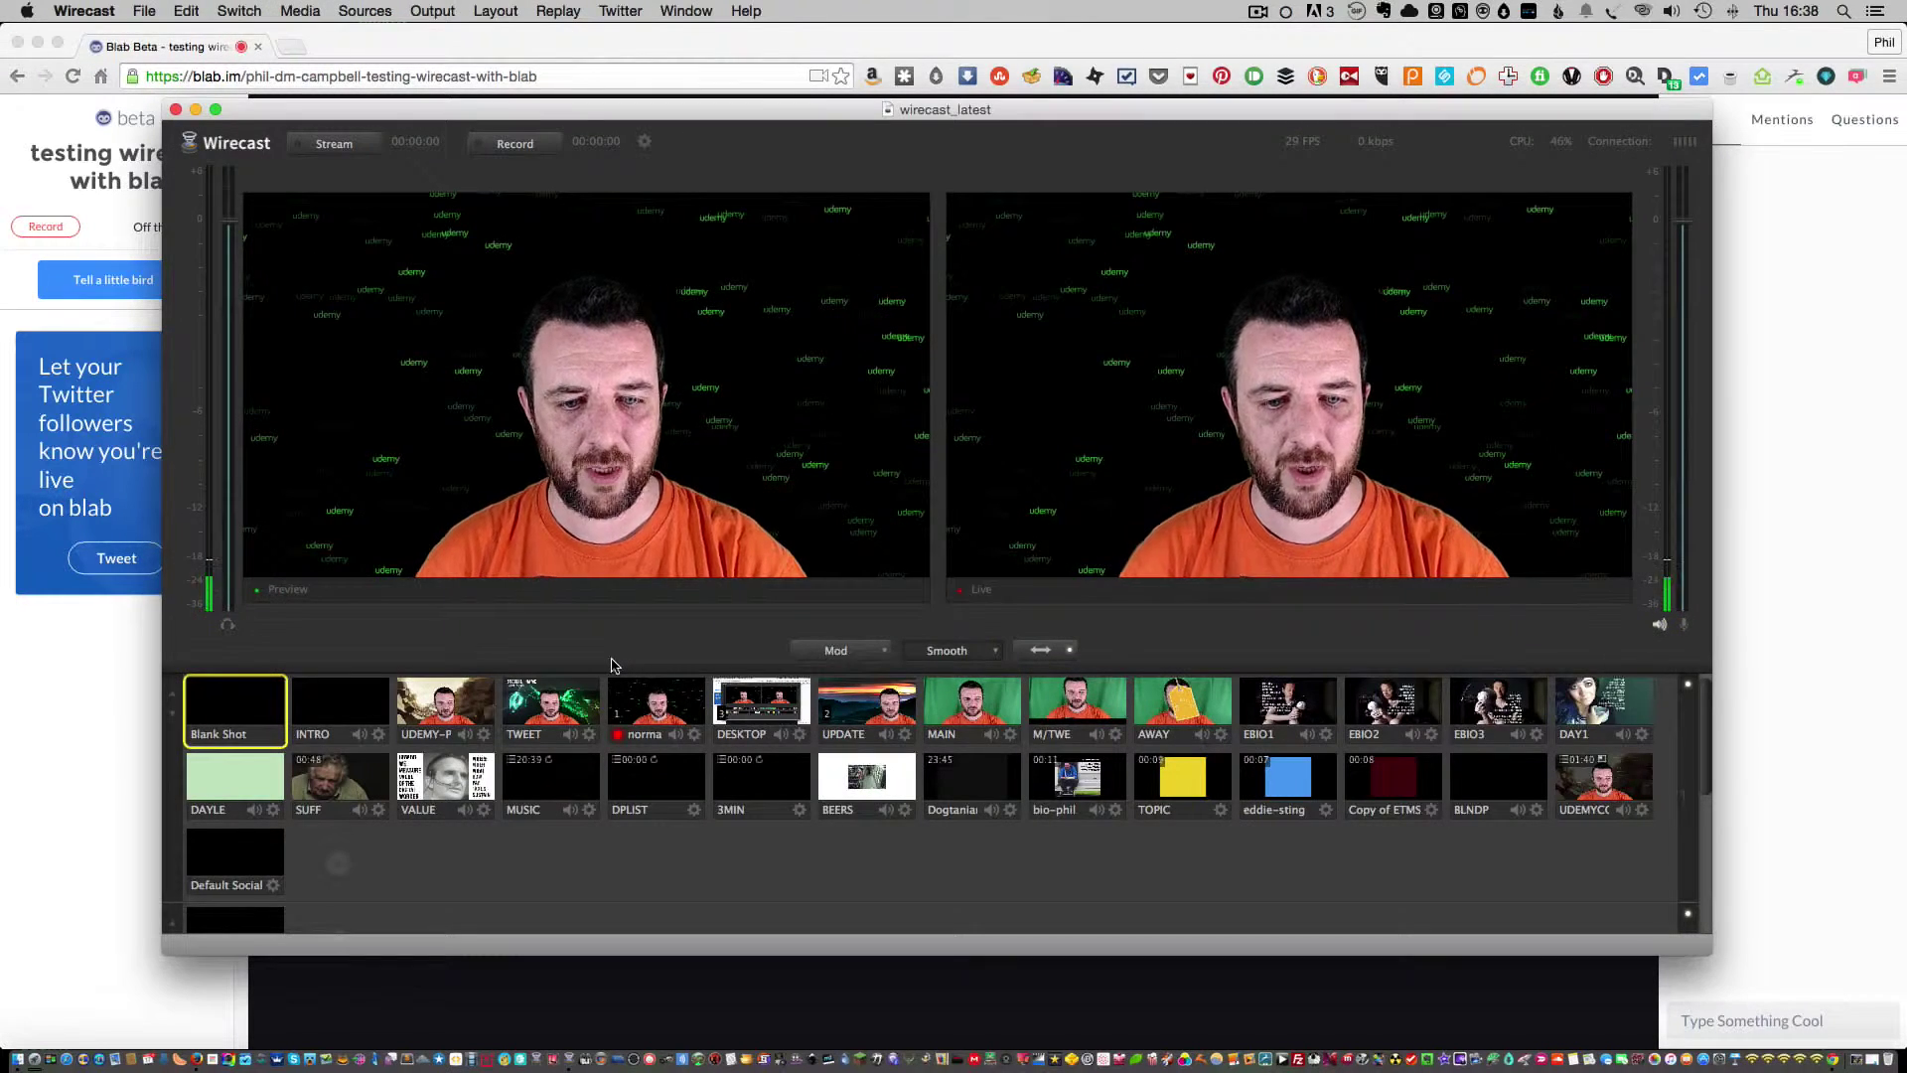
{"action": "key", "text": "3"}
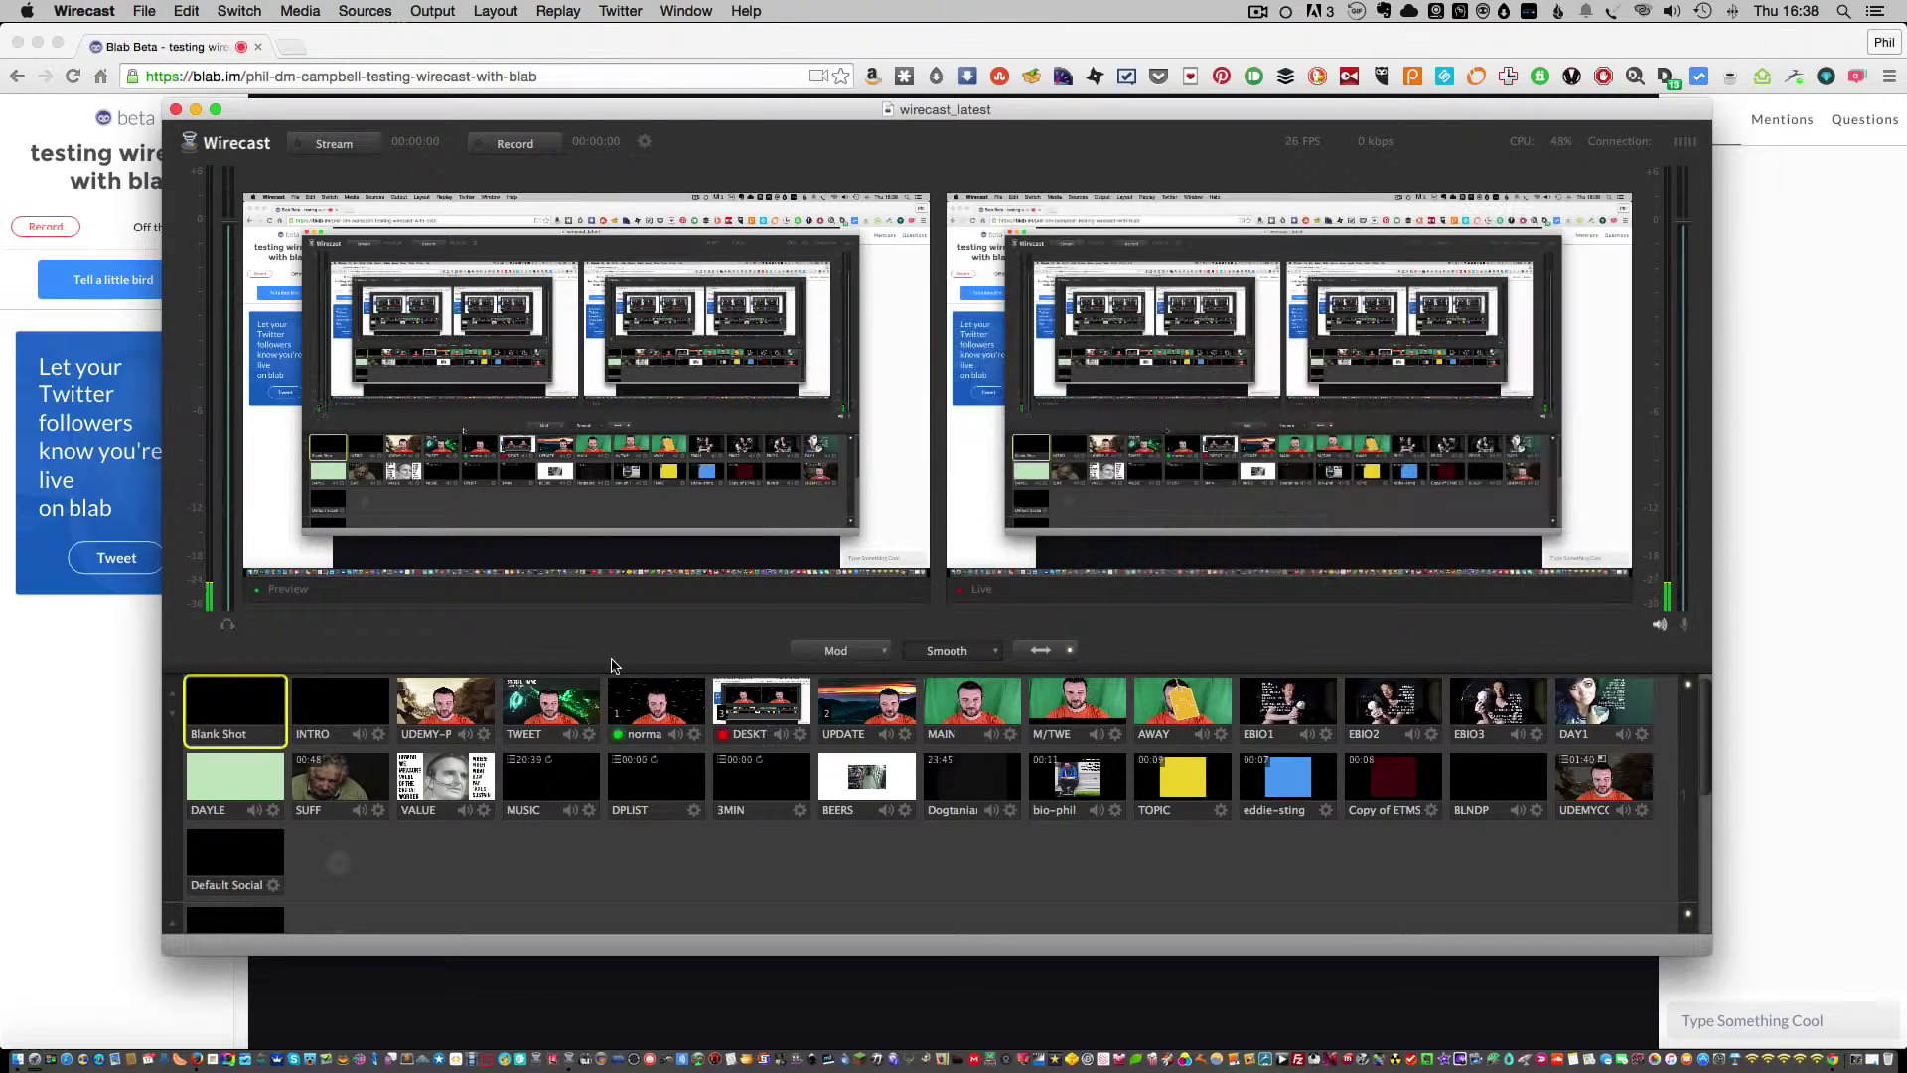
{"action": "key", "text": "super+Tab"}
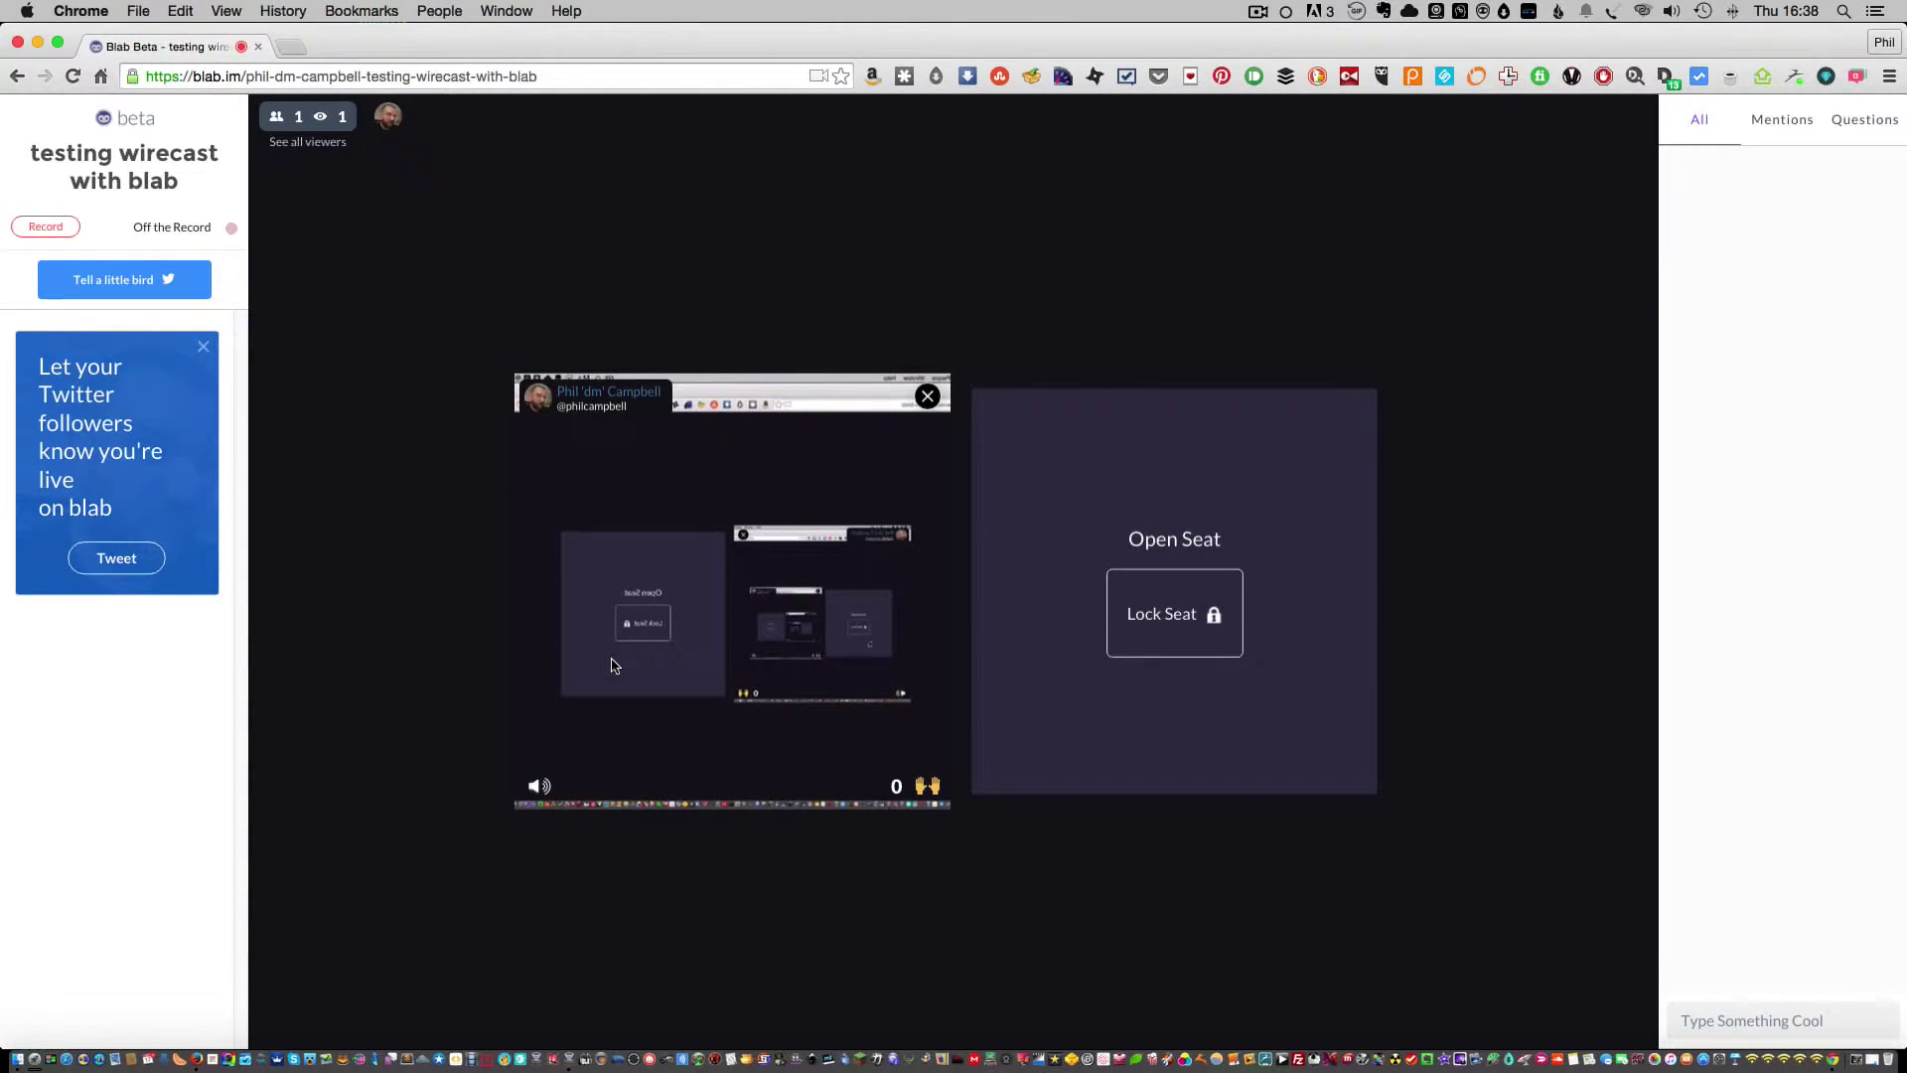
{"action": "key", "text": "super+Tab"}
{"action": "key", "text": "2"}
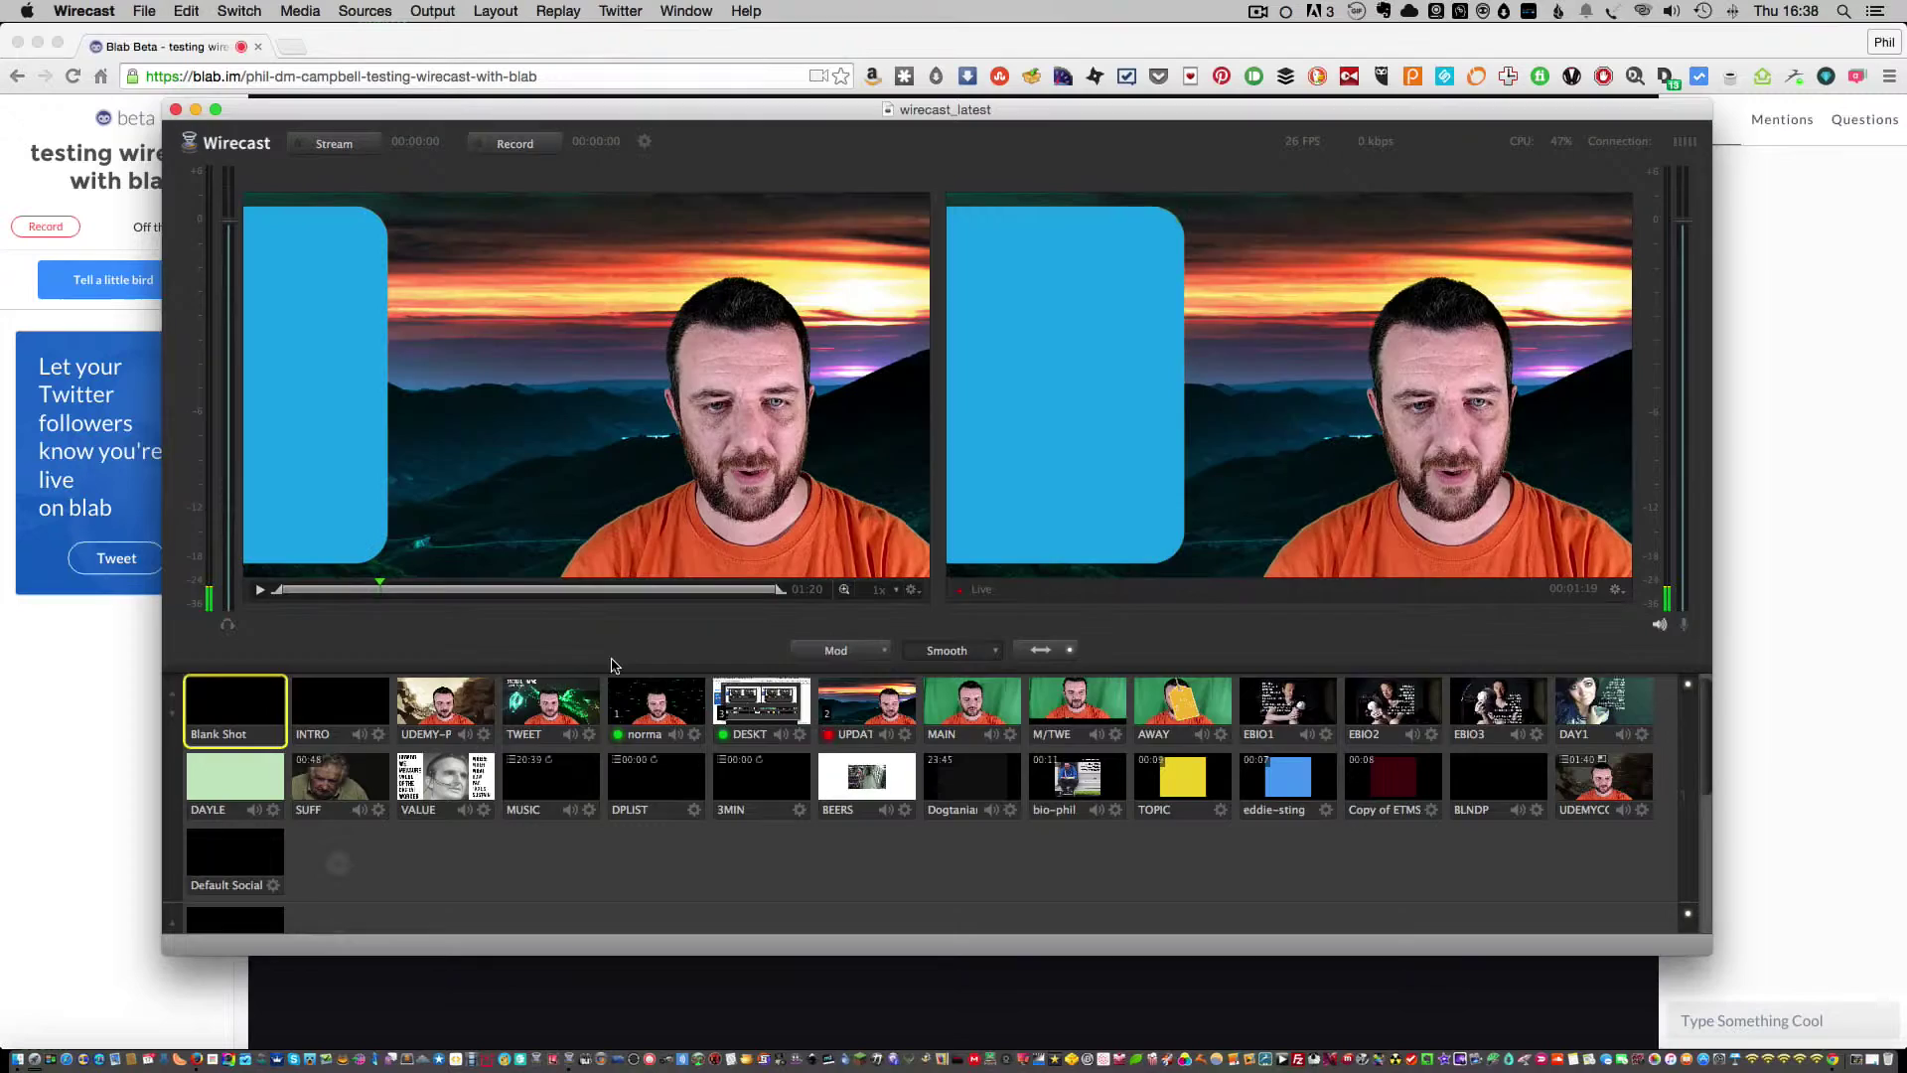
{"action": "key", "text": "super+Tab"}
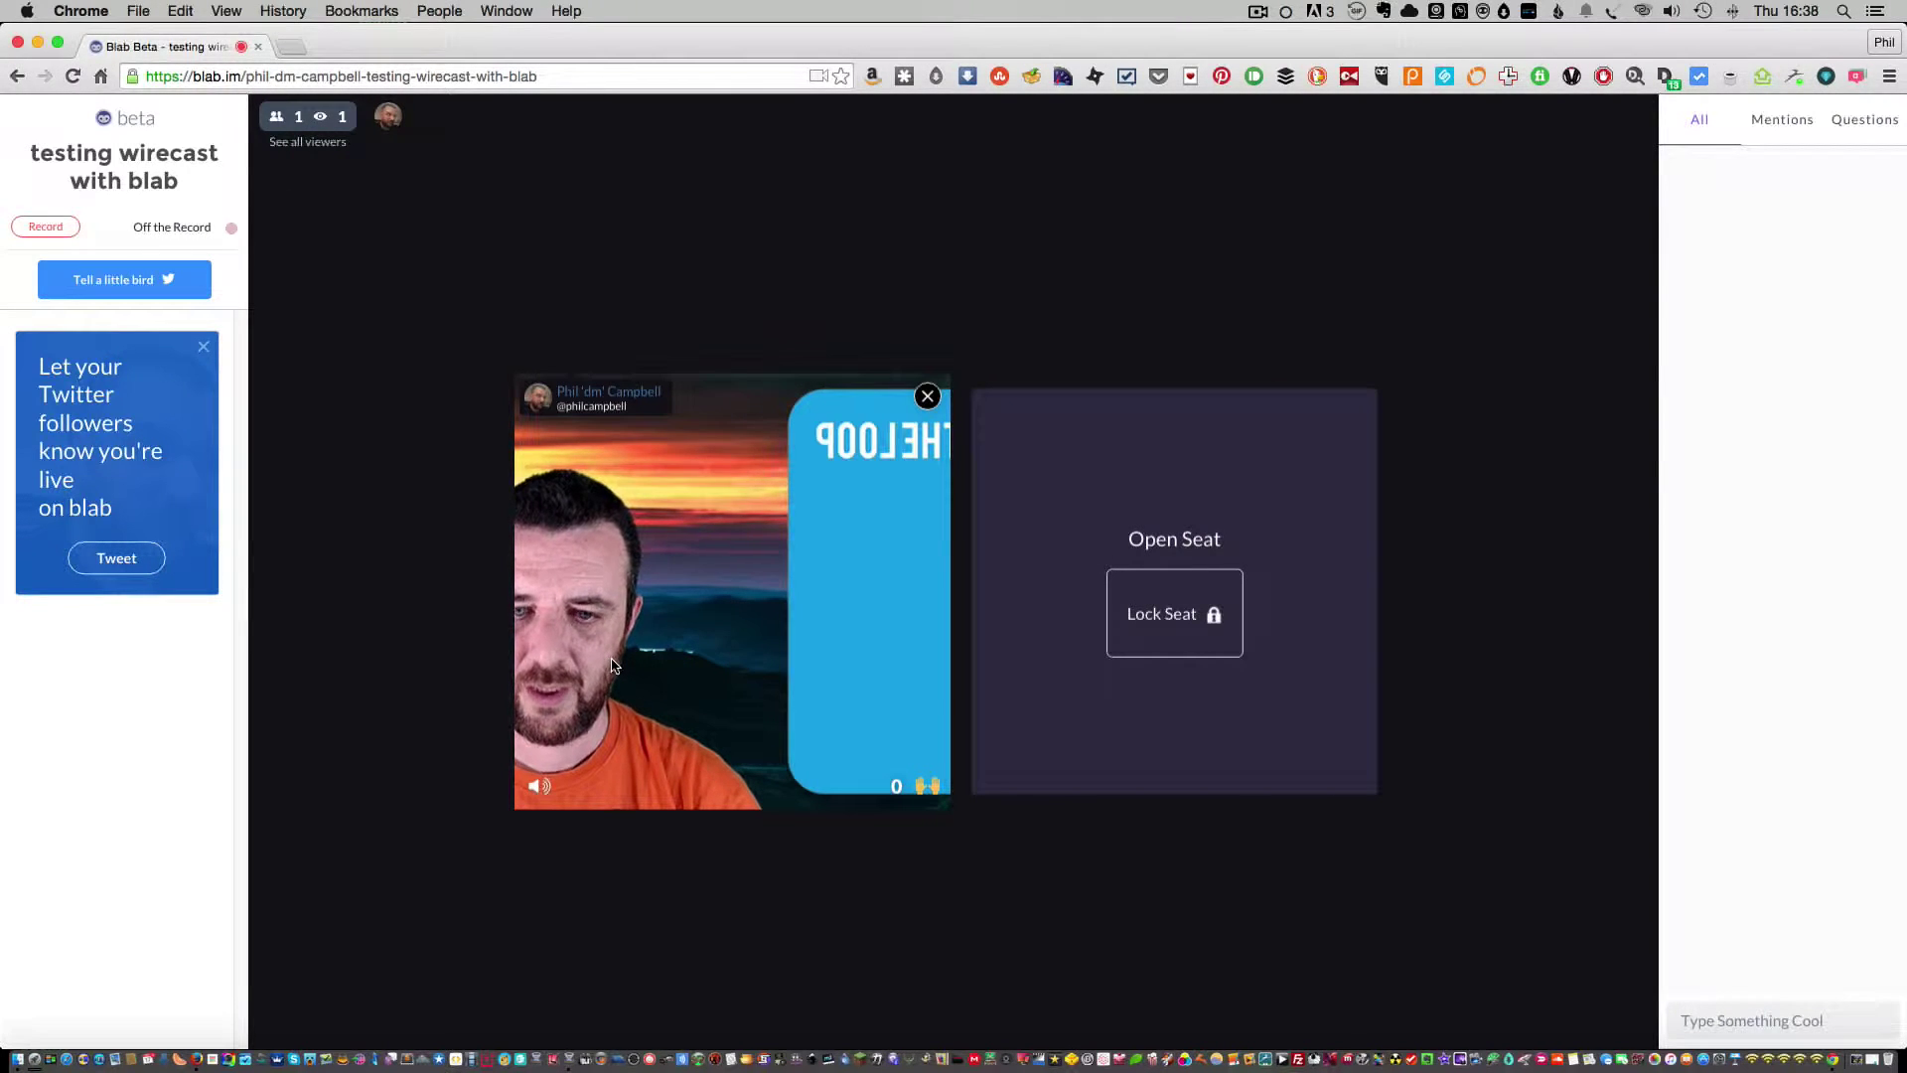
Switch between Wirecast and Blab to compare the live camera feed in both.
{"action": "key", "text": "super+Tab"}
{"action": "key", "text": "super+Tab"}
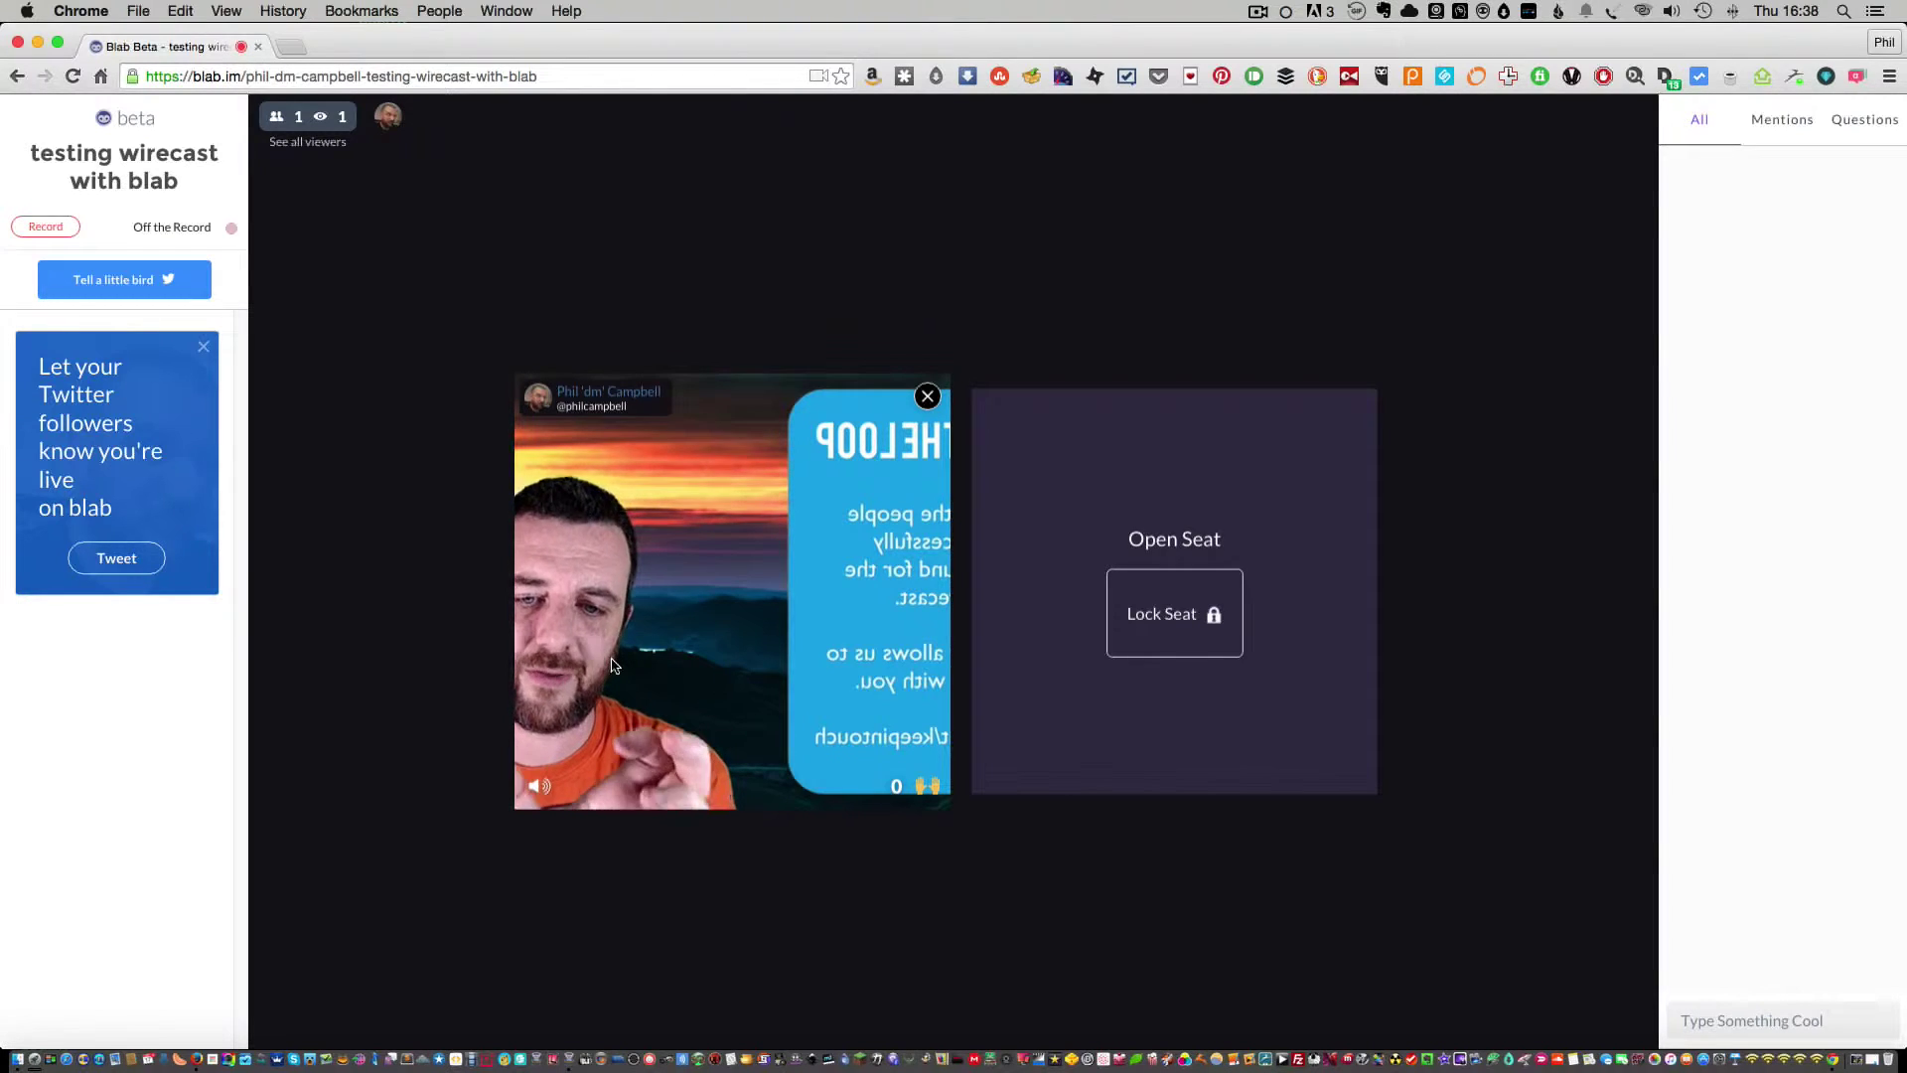
{"action": "key", "text": "super+Tab"}
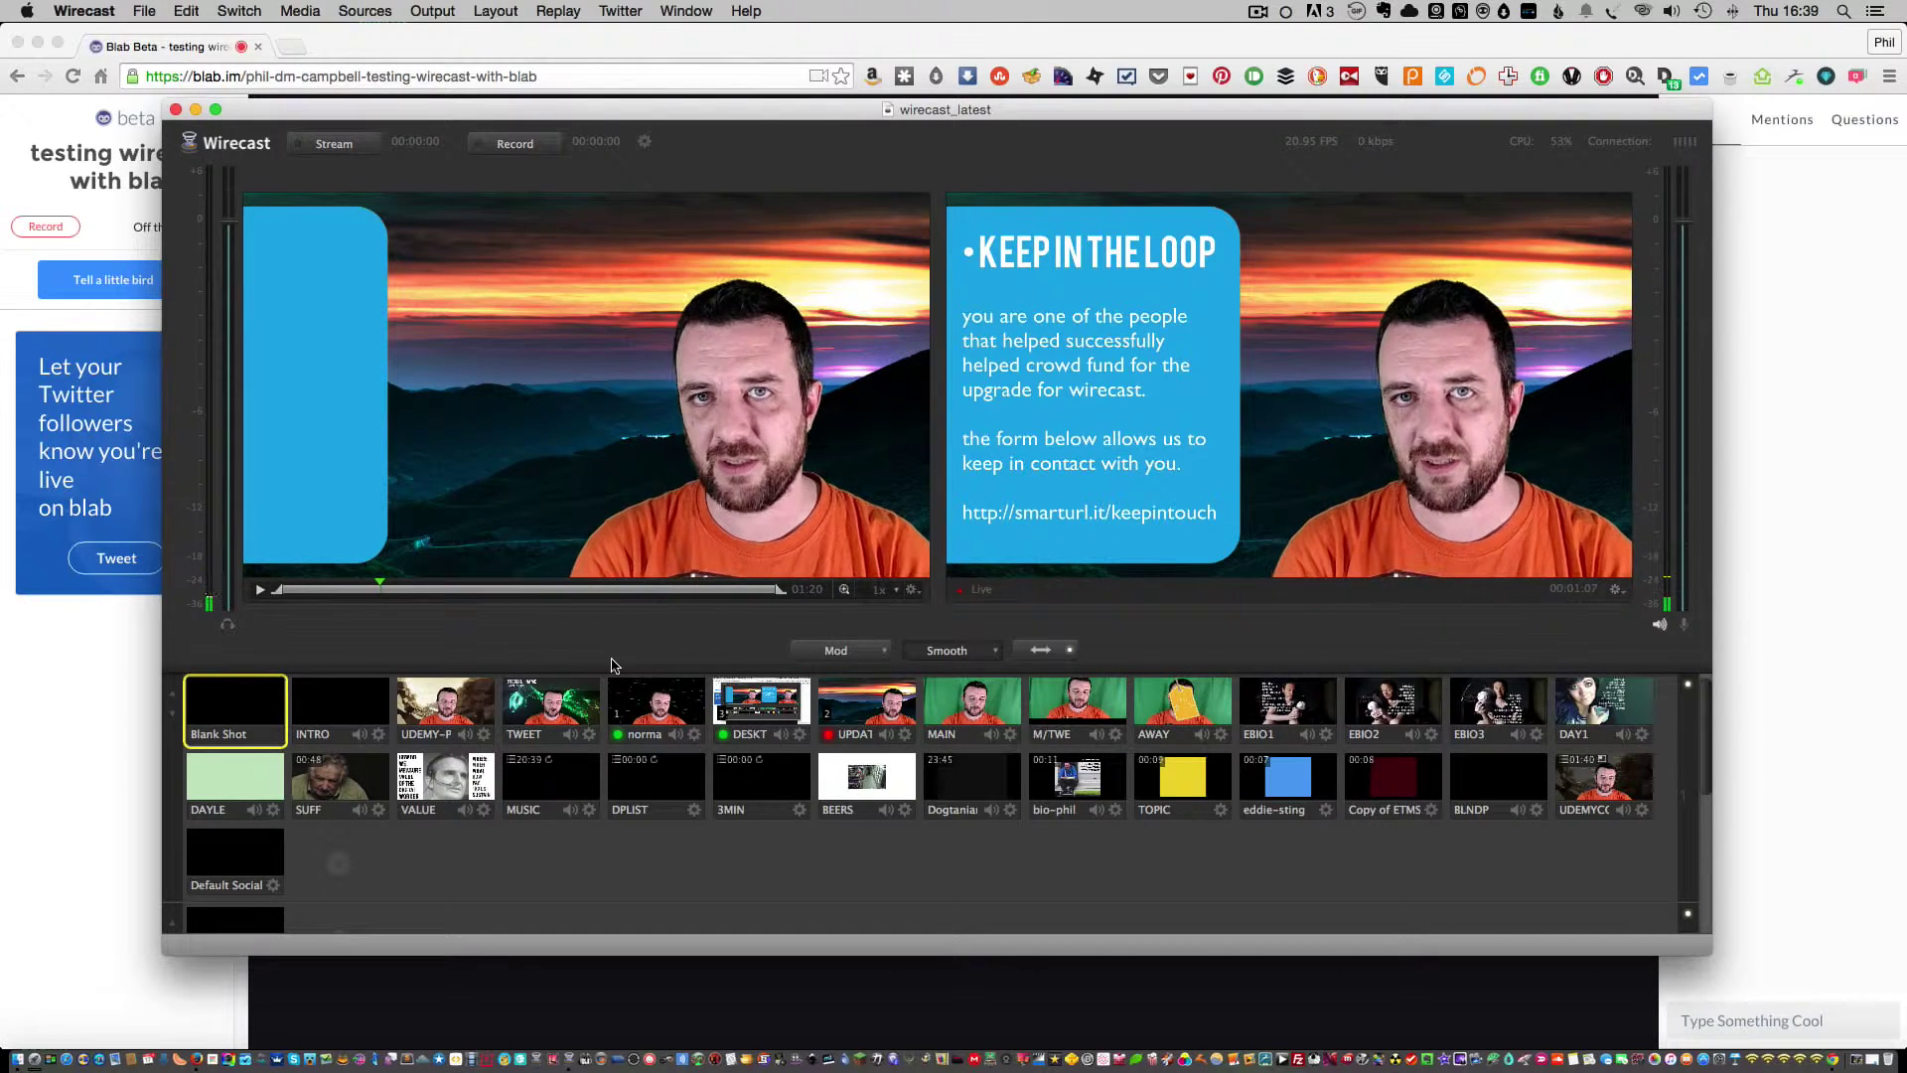
{"action": "key", "text": "super+Tab"}
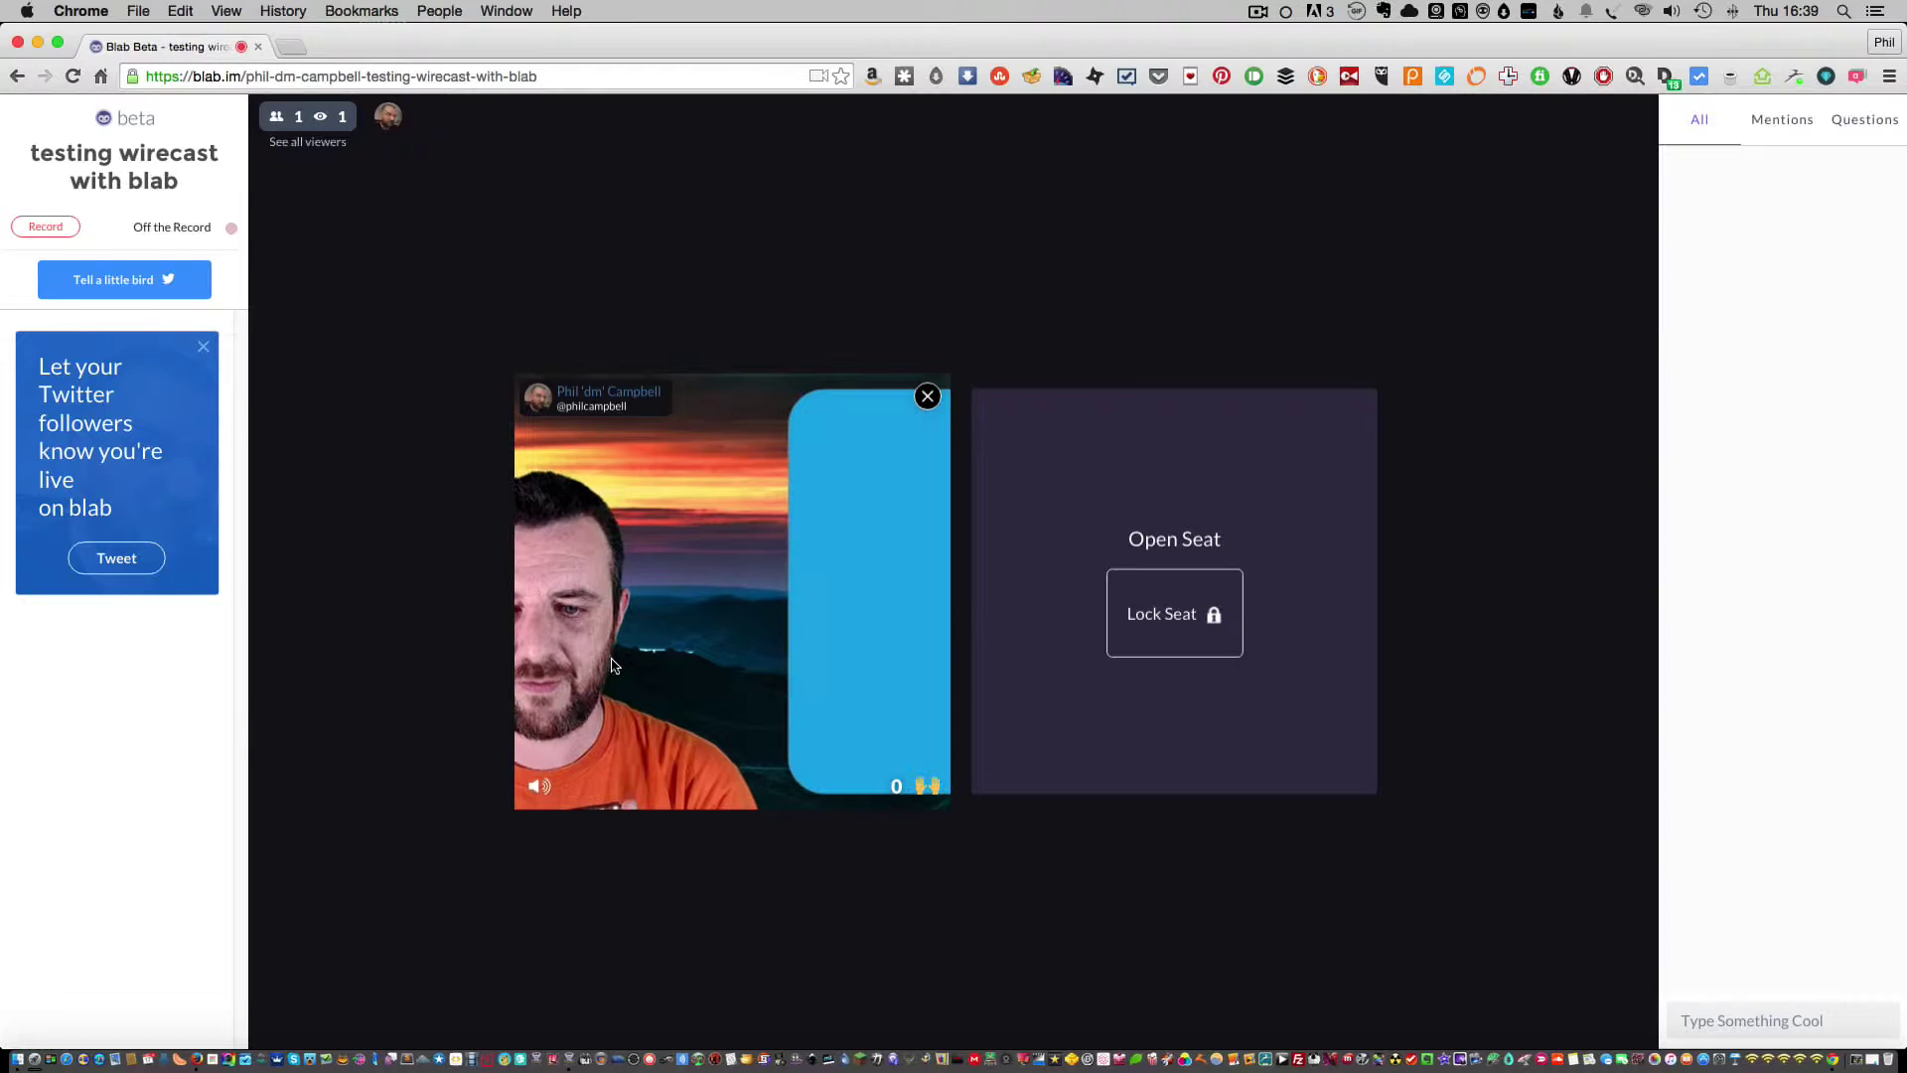
{"action": "key", "text": "super+Tab"}
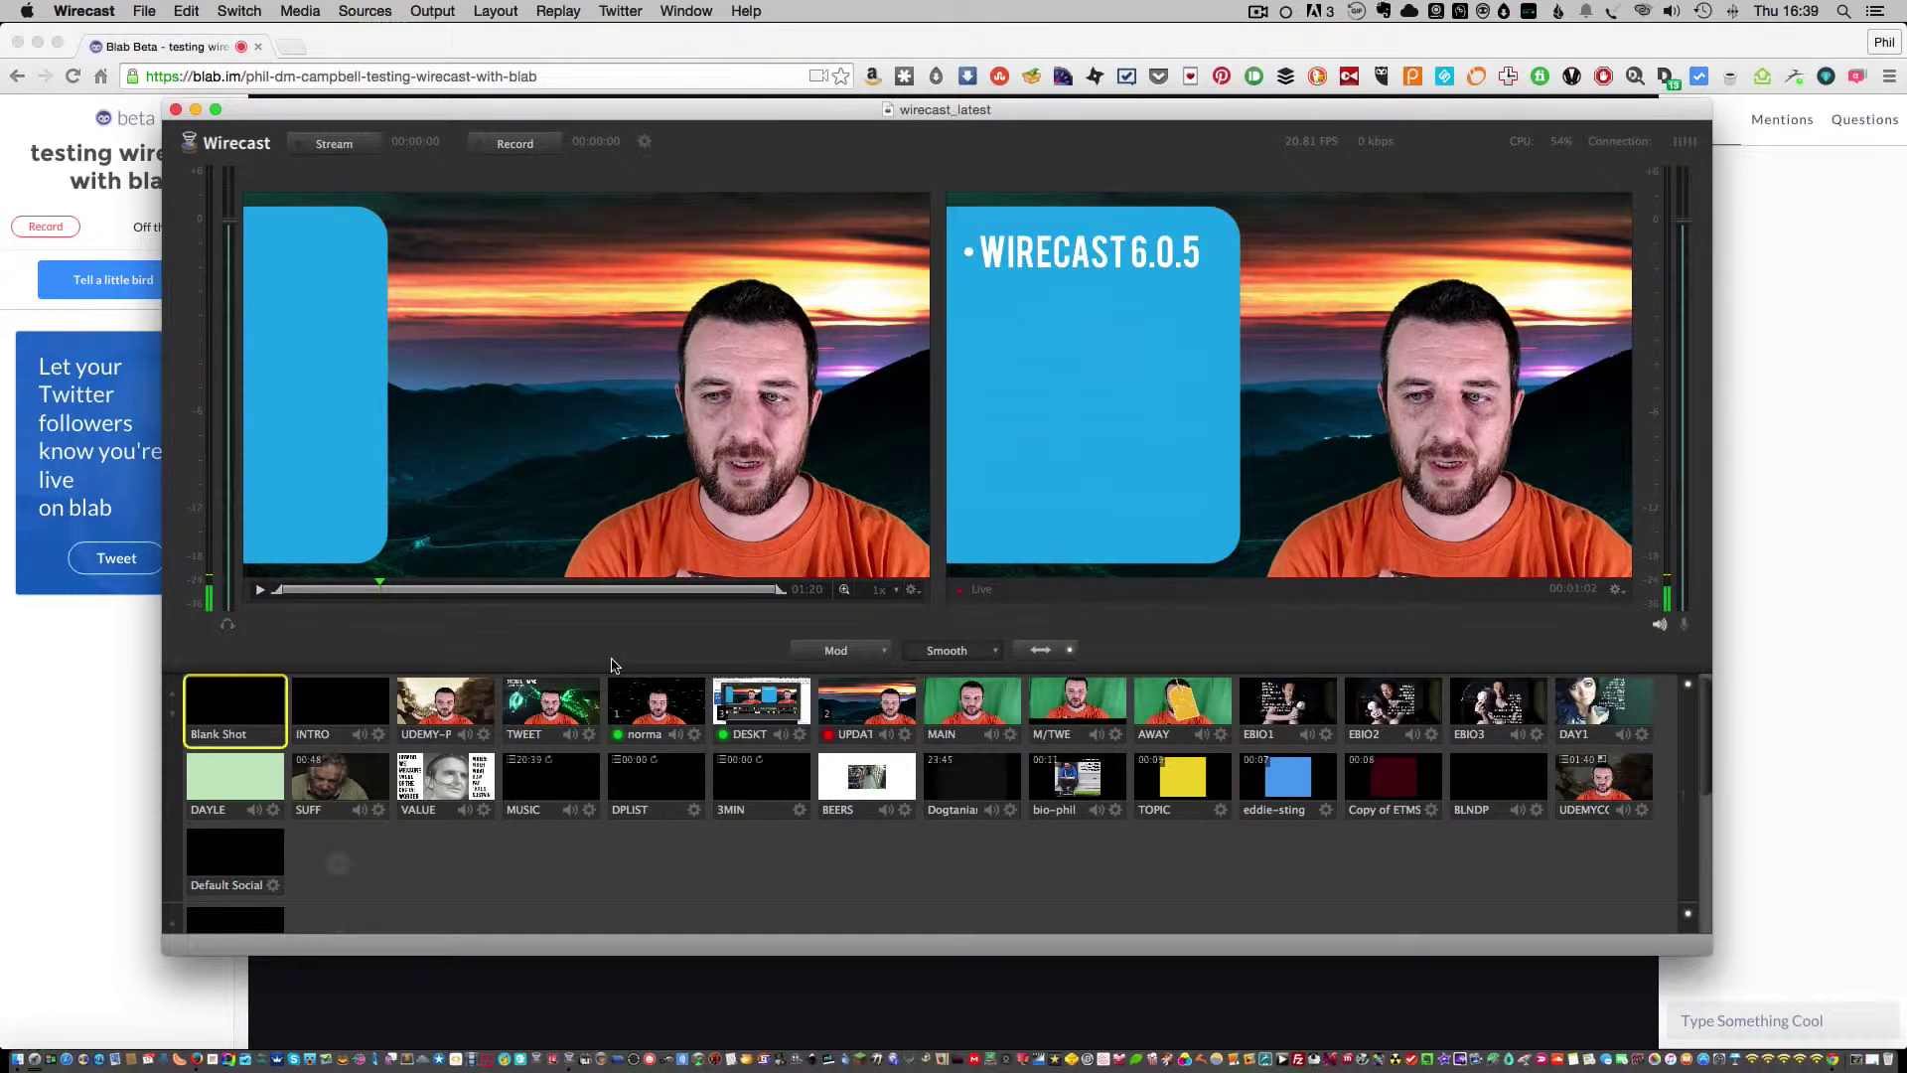
{"action": "key", "text": "super+Tab"}
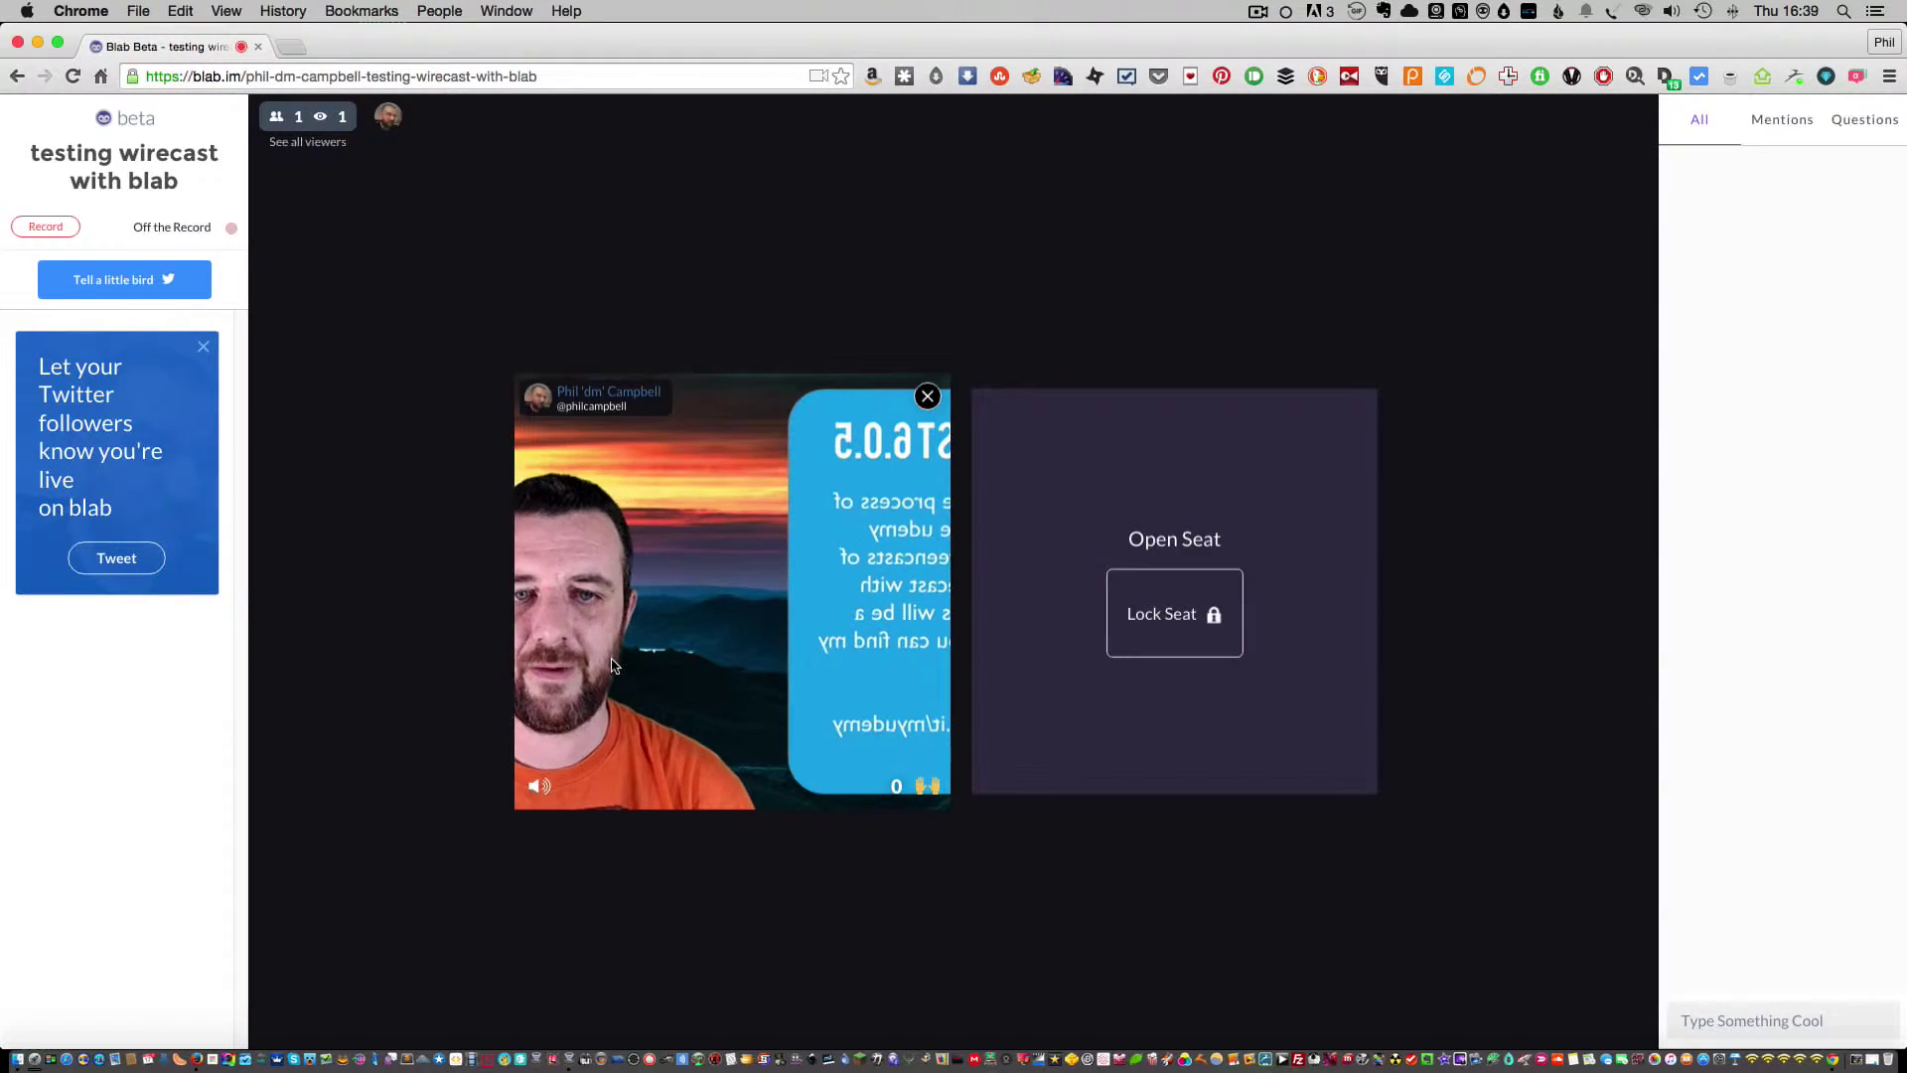
{"action": "key", "text": "super+Tab"}
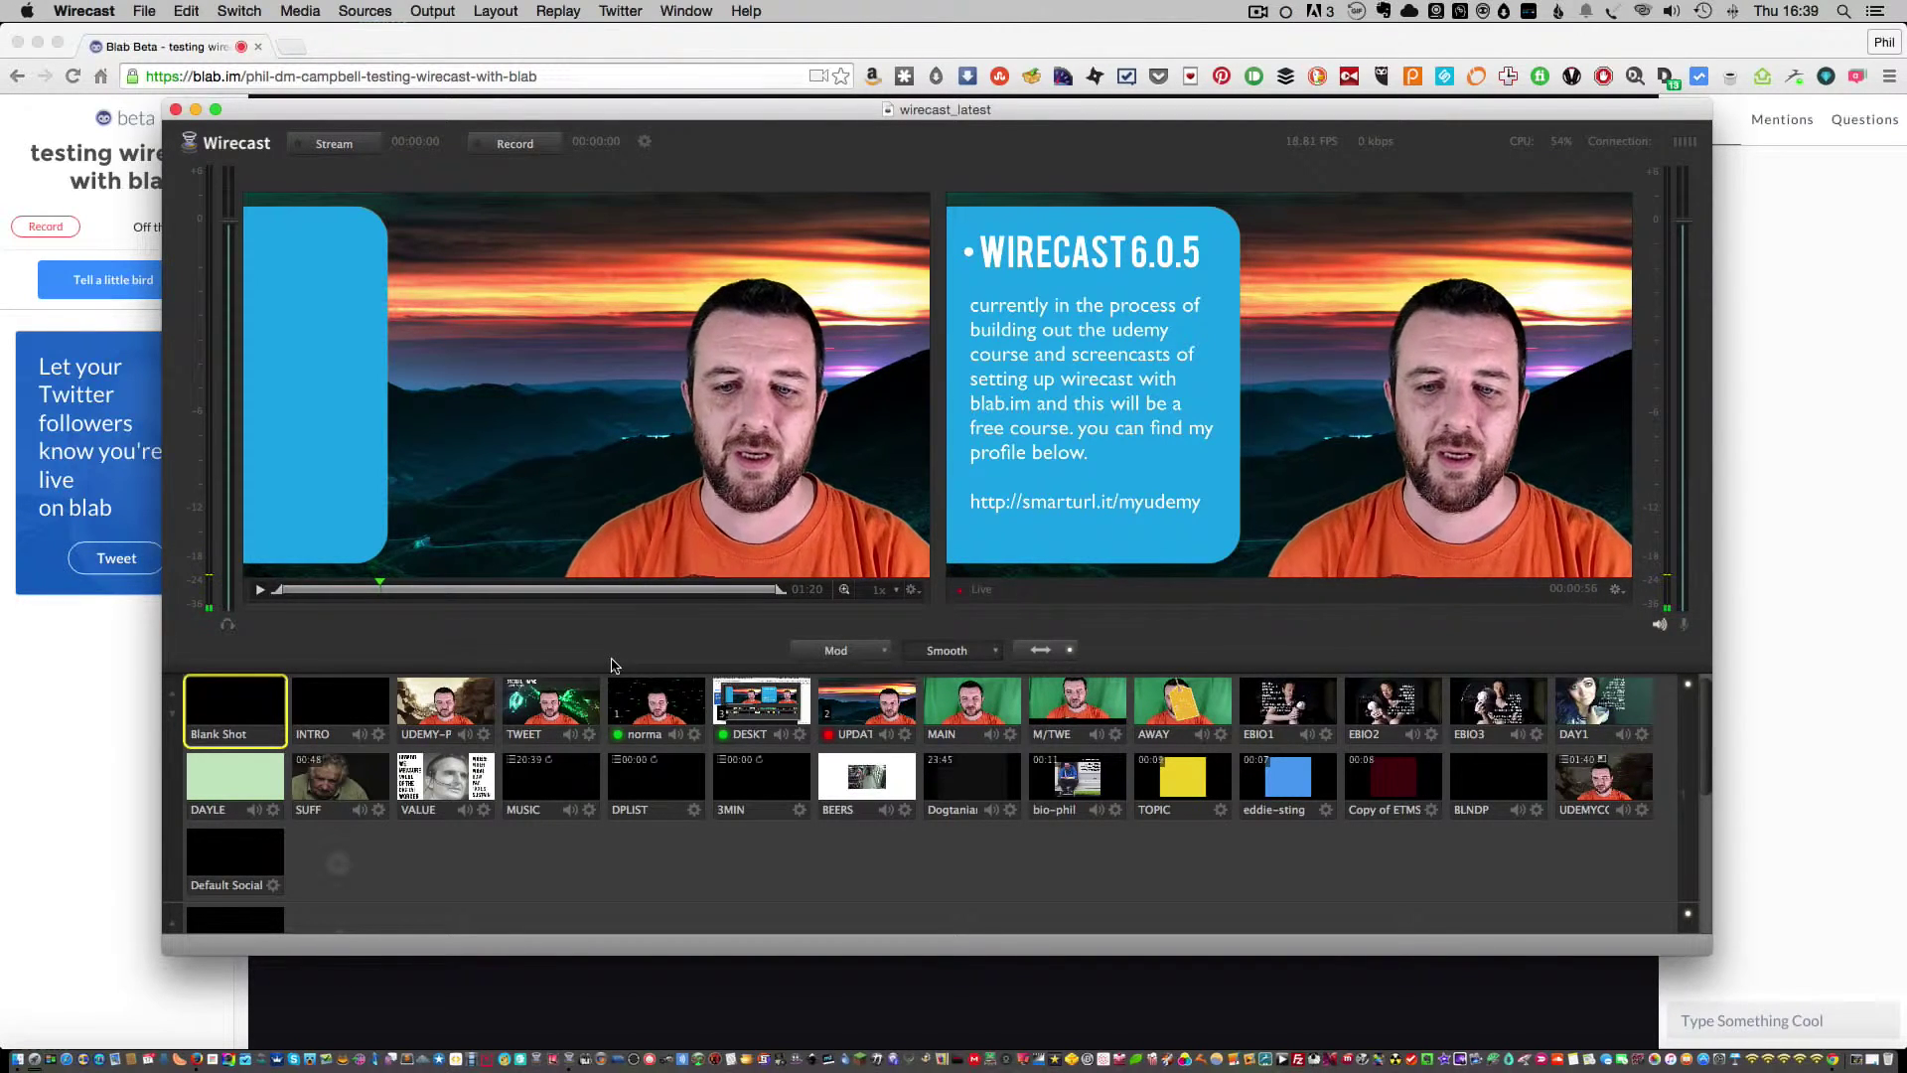
{"action": "key", "text": "super+Tab"}
{"action": "key", "text": "super+Tab"}
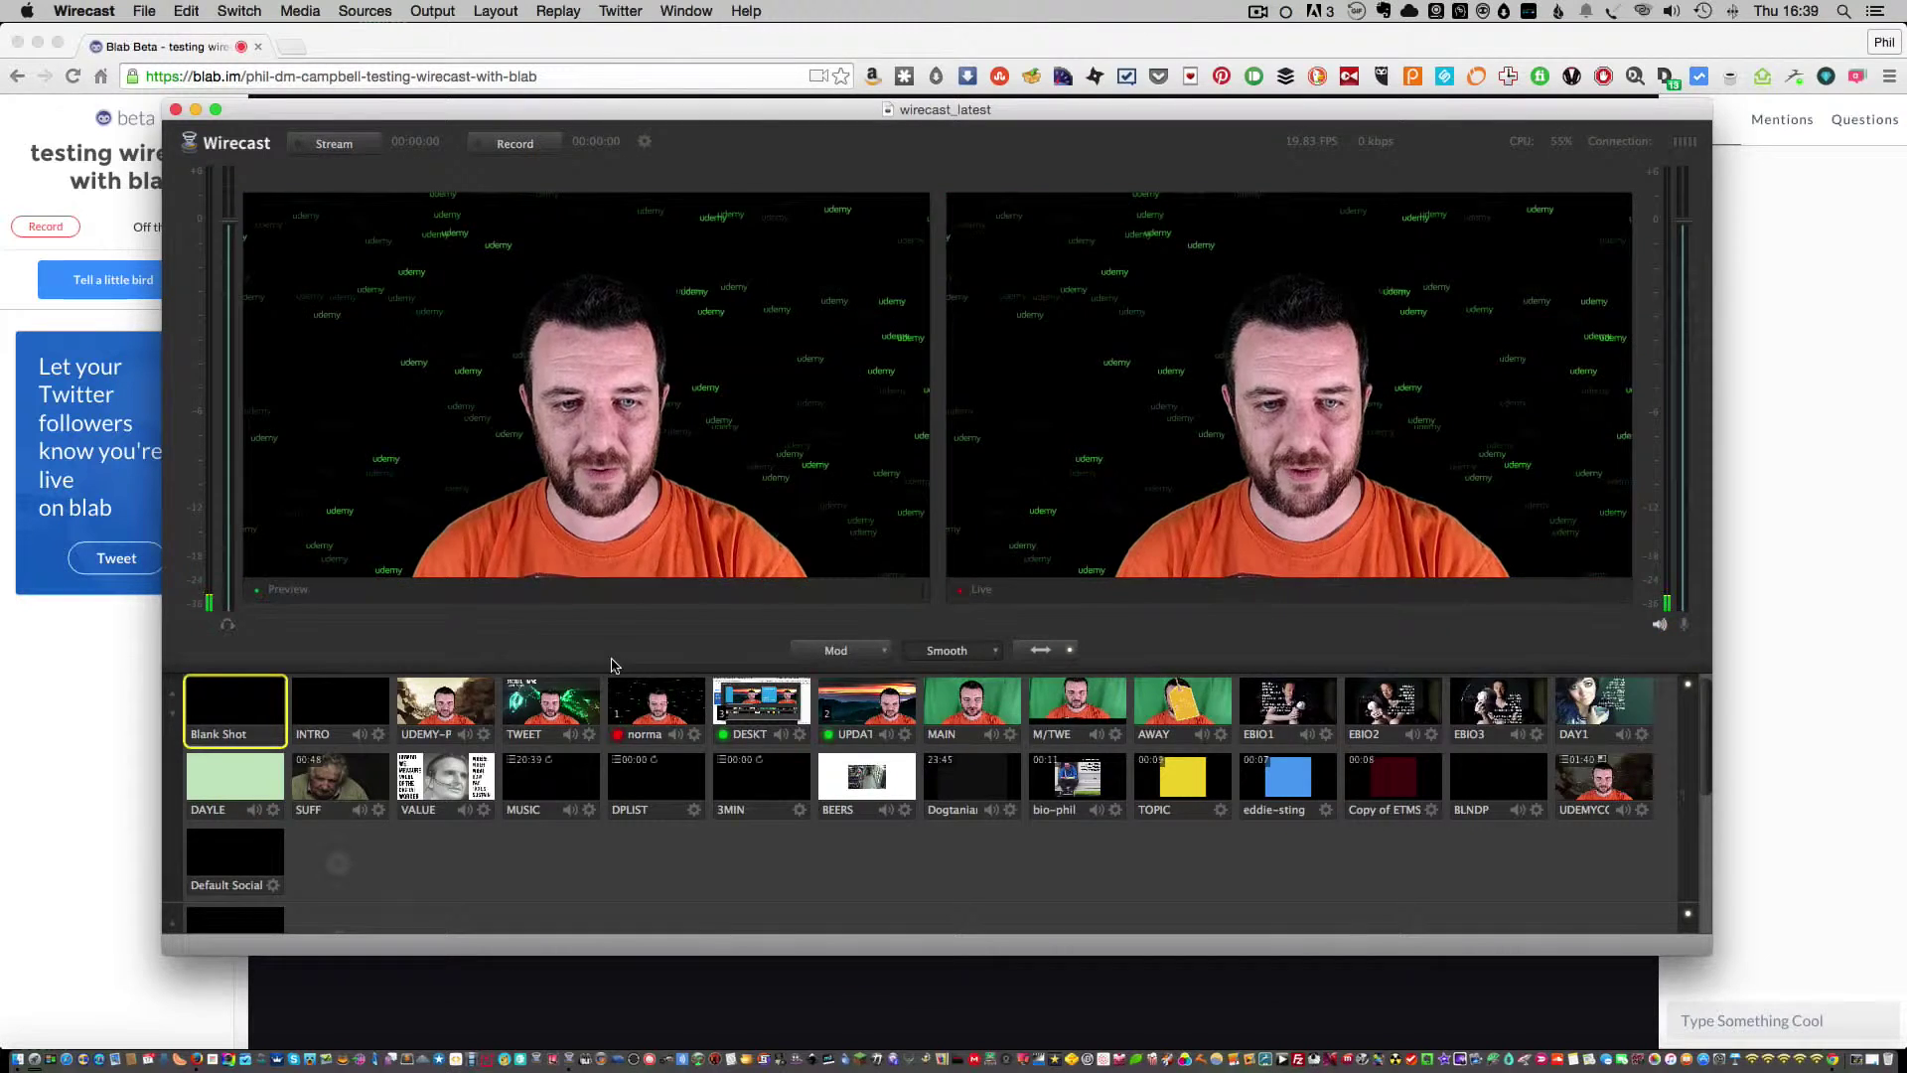
{"action": "key", "text": "super+Tab"}
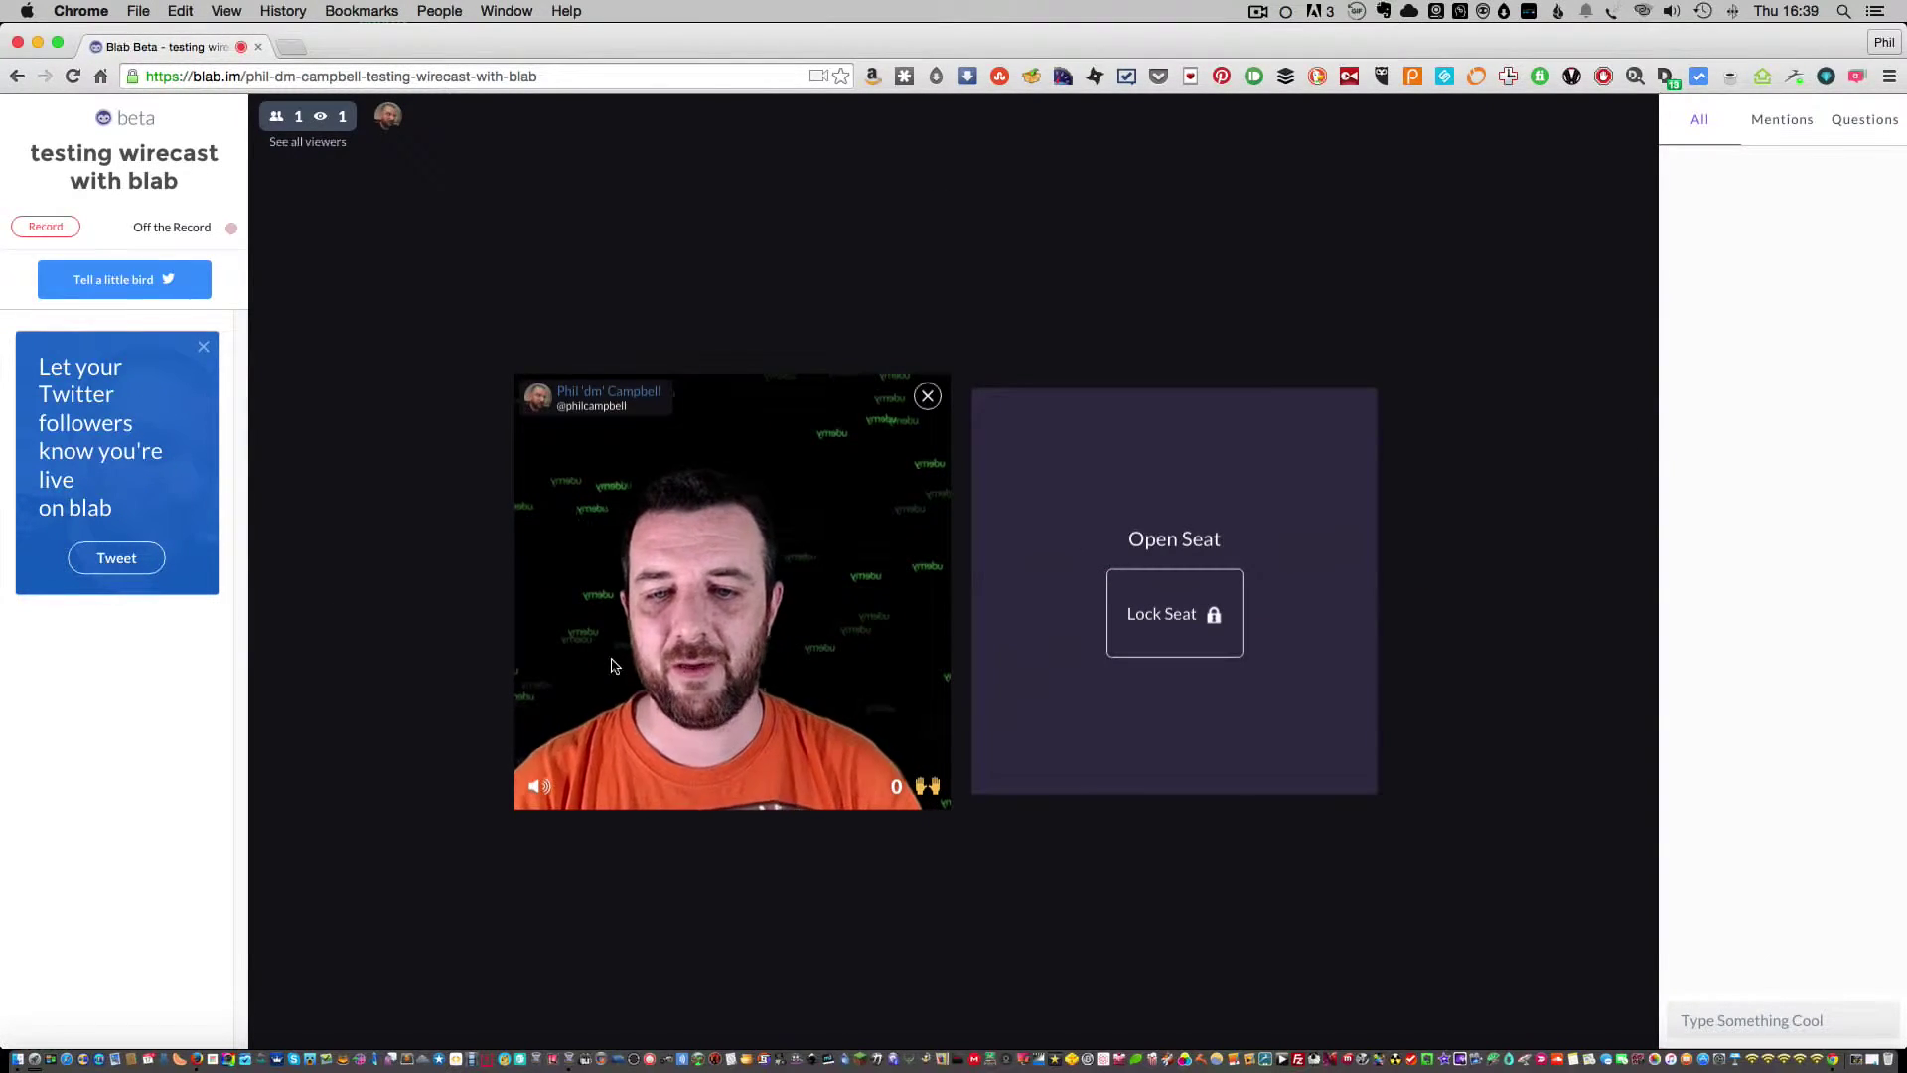
{"action": "key", "text": "super+Tab"}
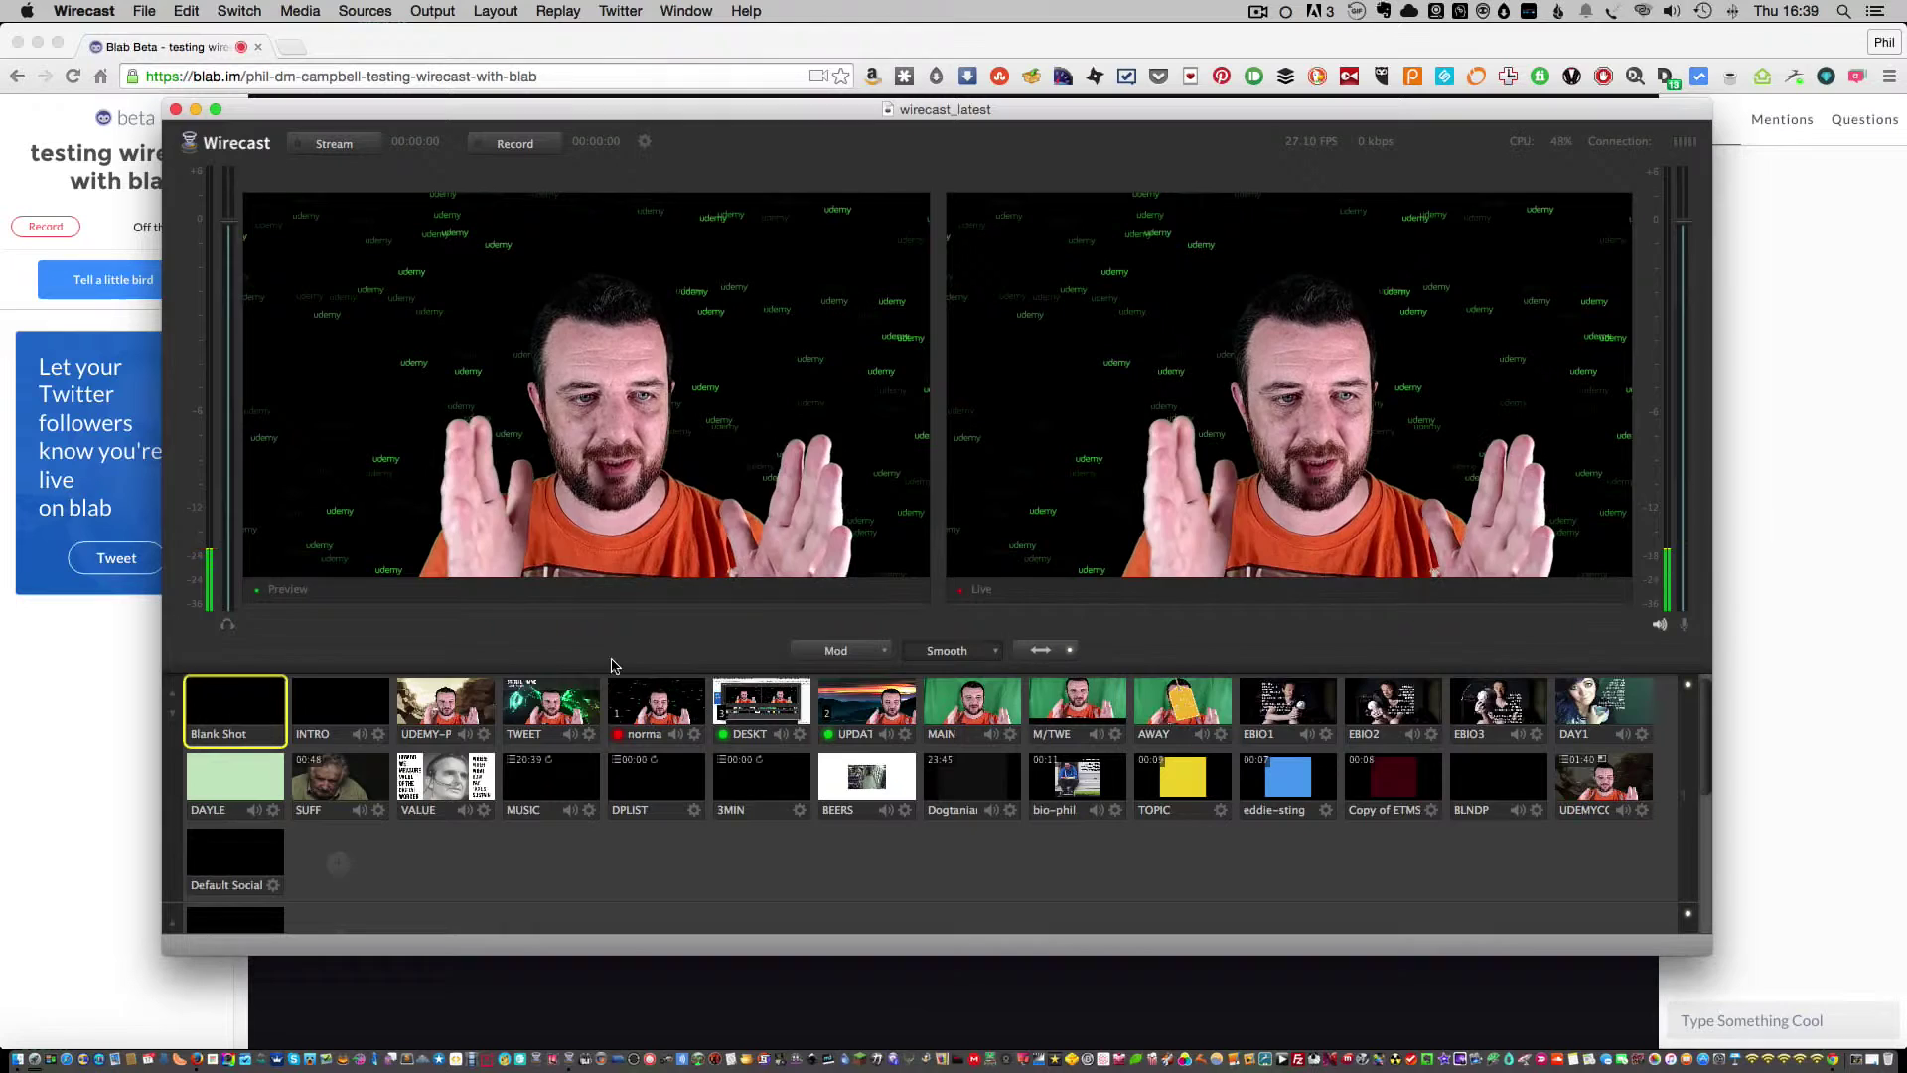
{"action": "key", "text": "super+Tab"}
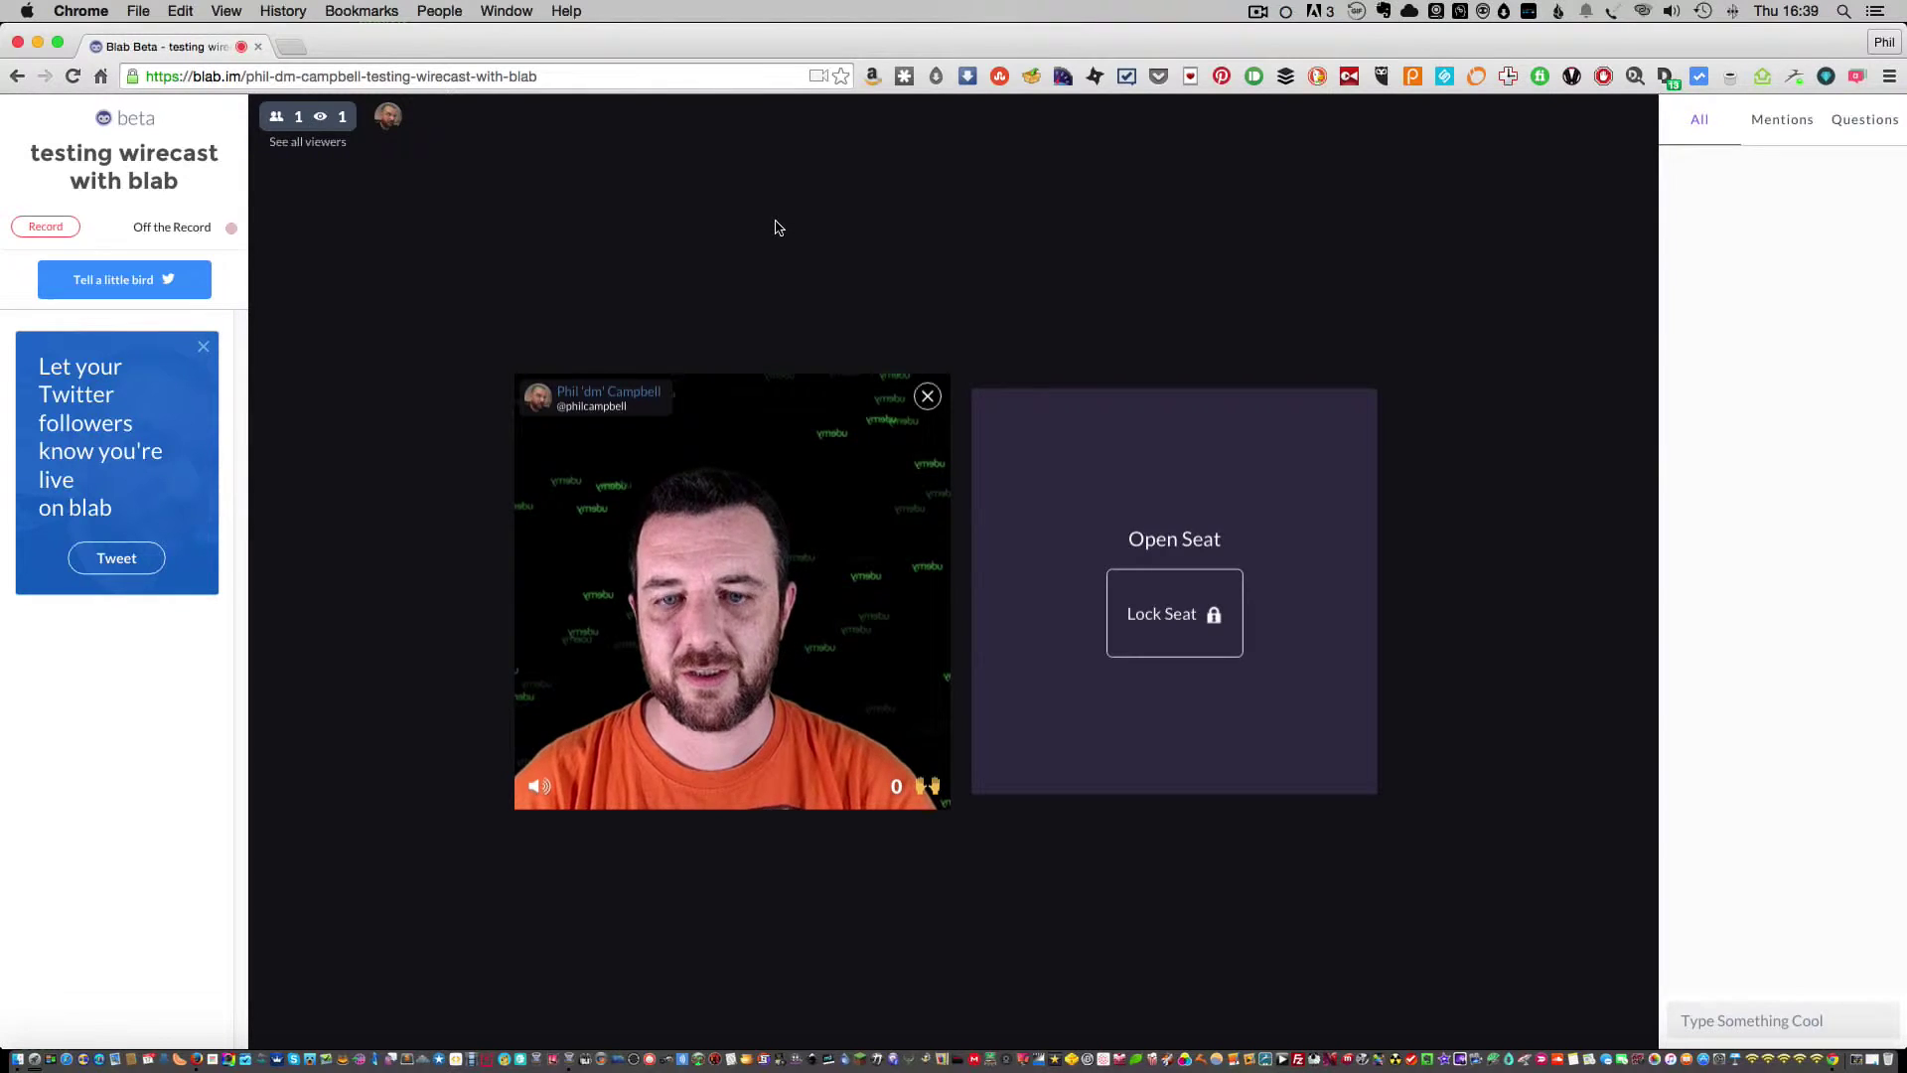
{"action": "key", "text": "super+Tab"}
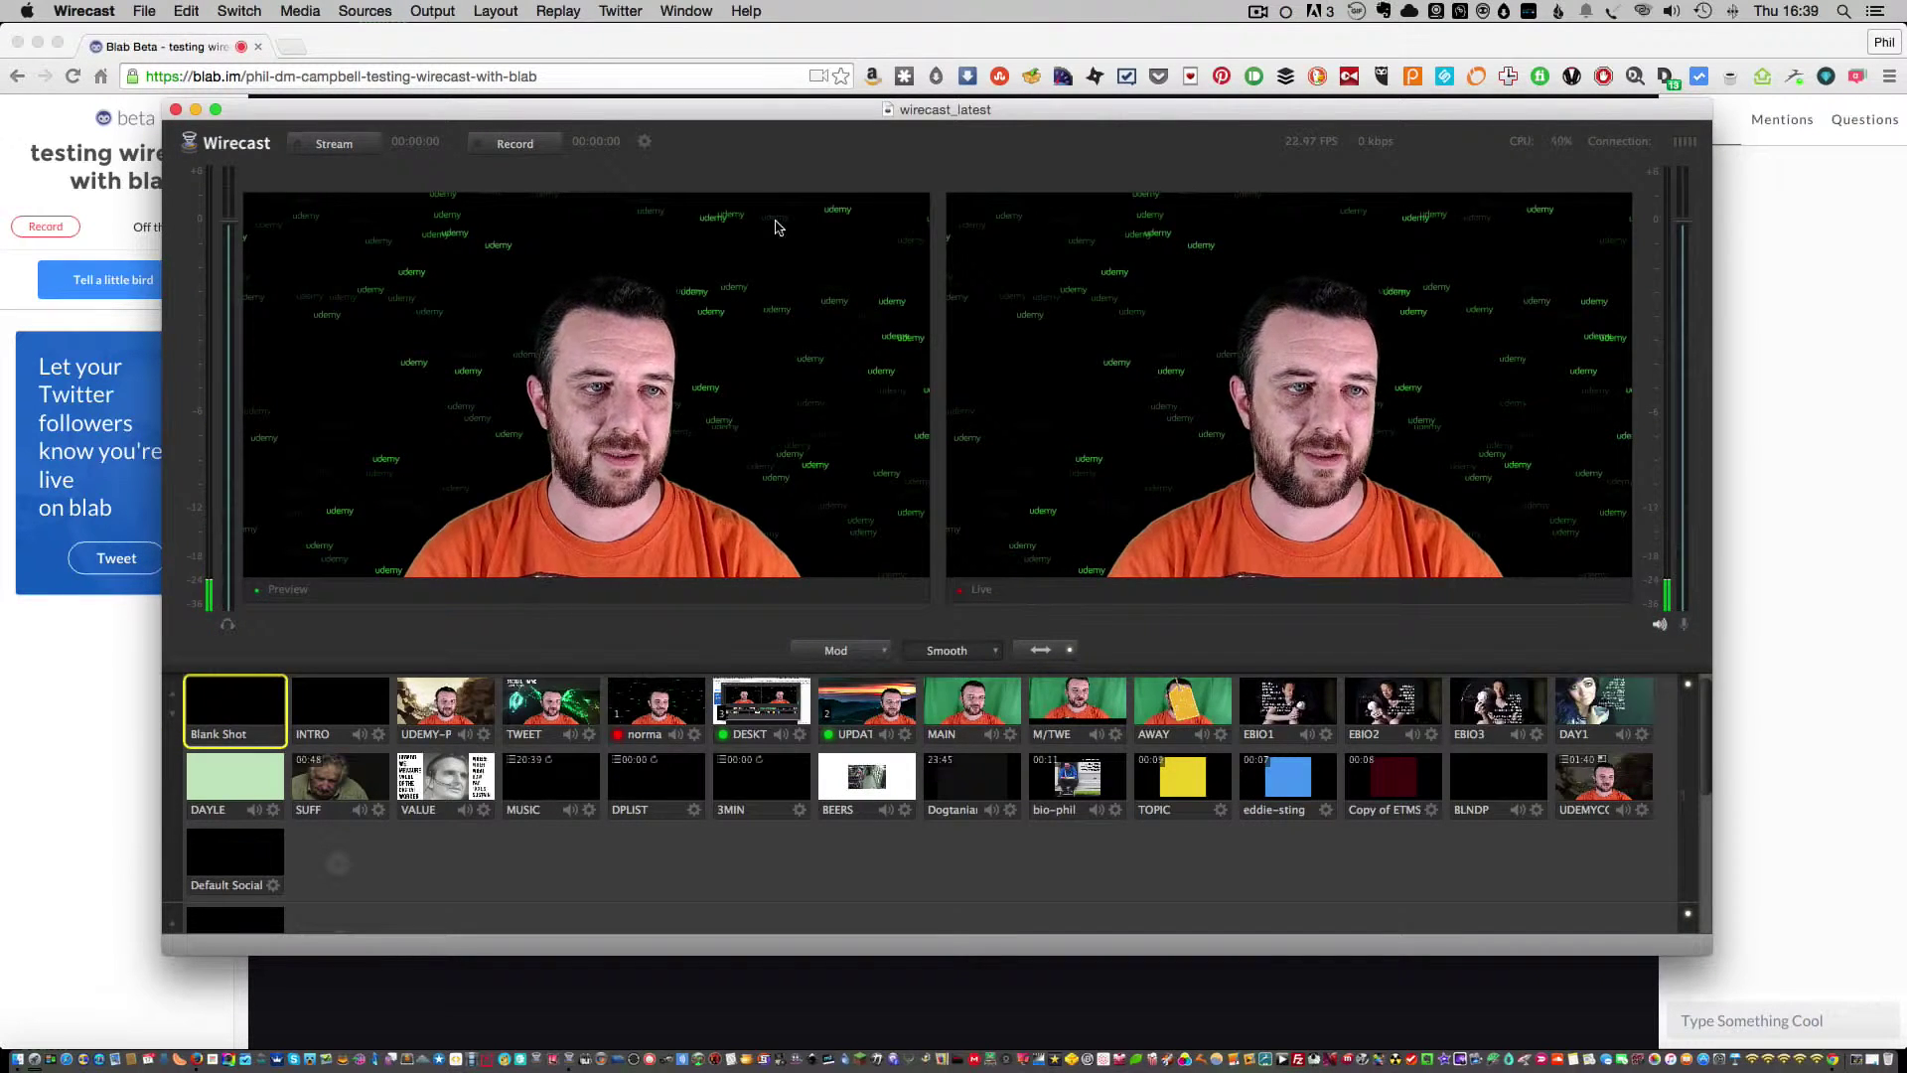
Confirm Blab's access settings use Wirecast Virtual Microphone and Wirecast Virtual Camera.
{"action": "key", "text": "super+Tab"}
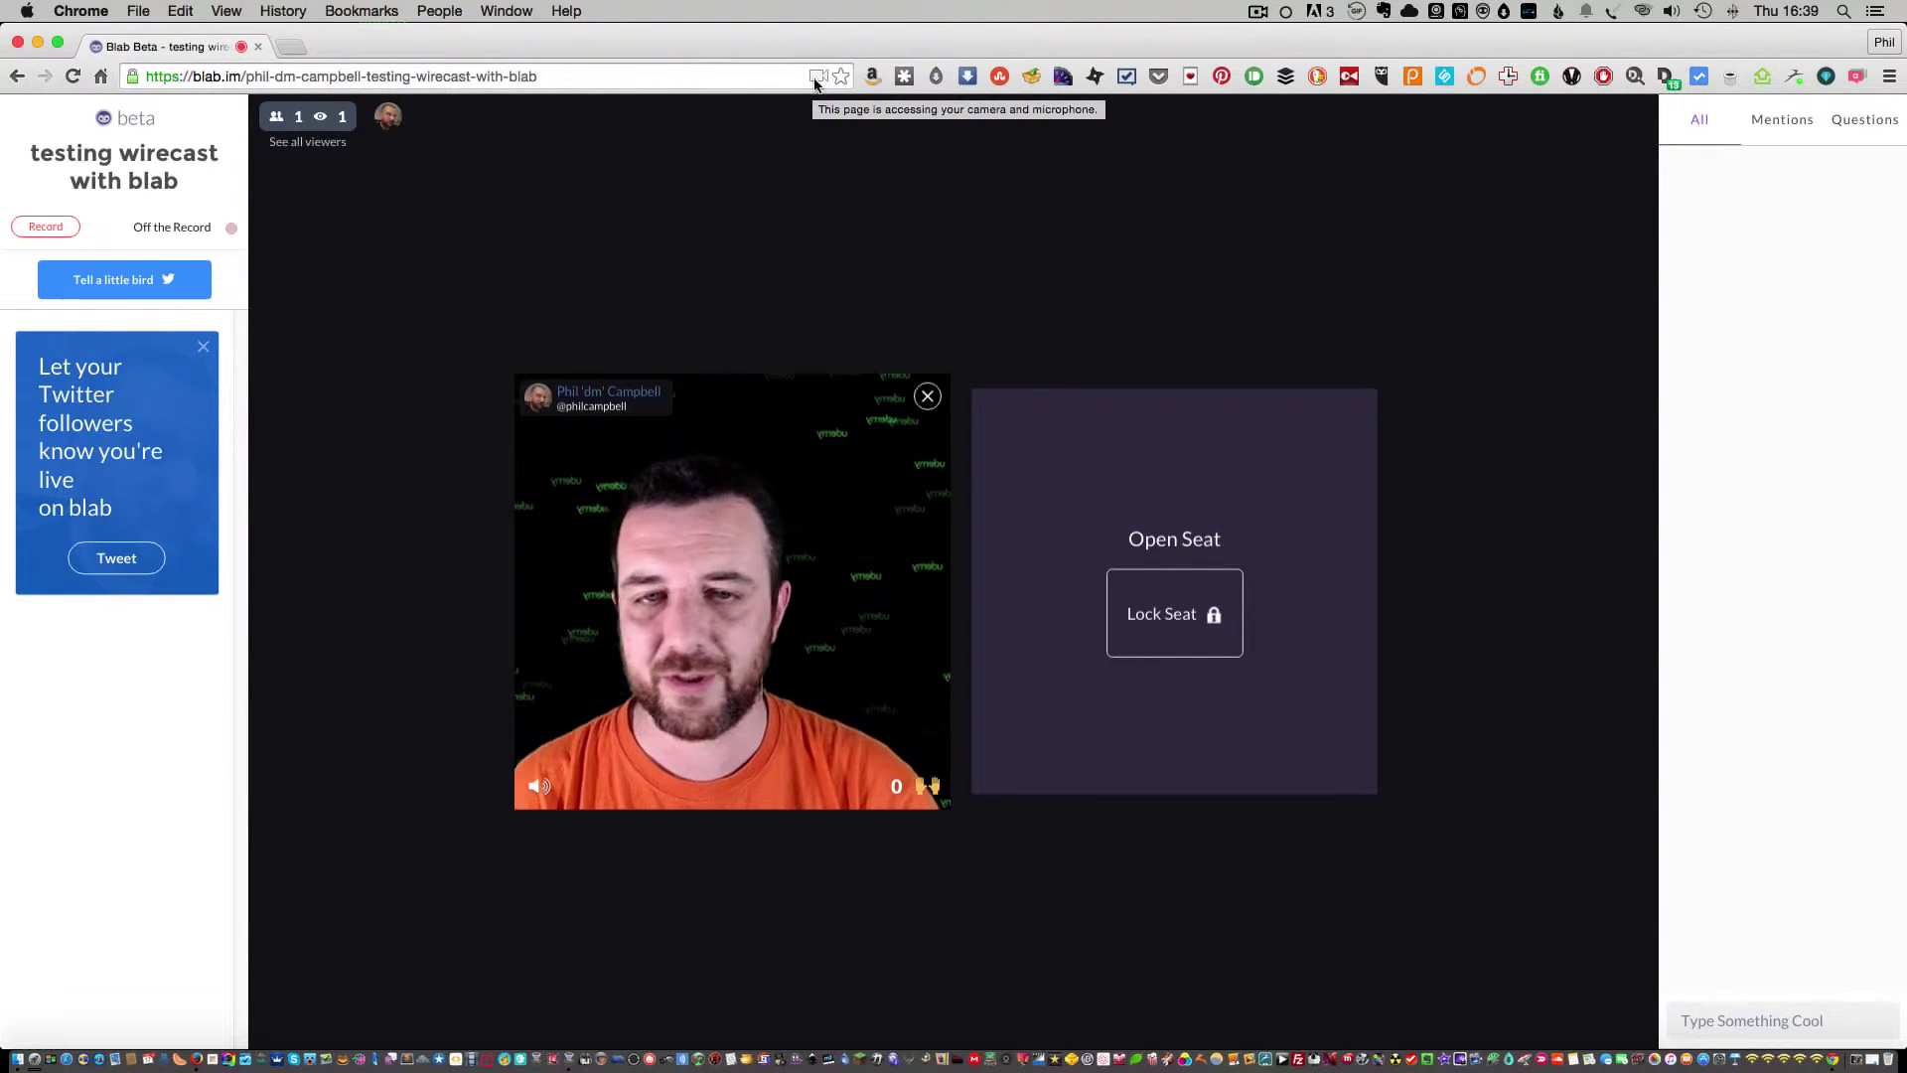
{"action": "left_click", "coordinate": [816, 77]}
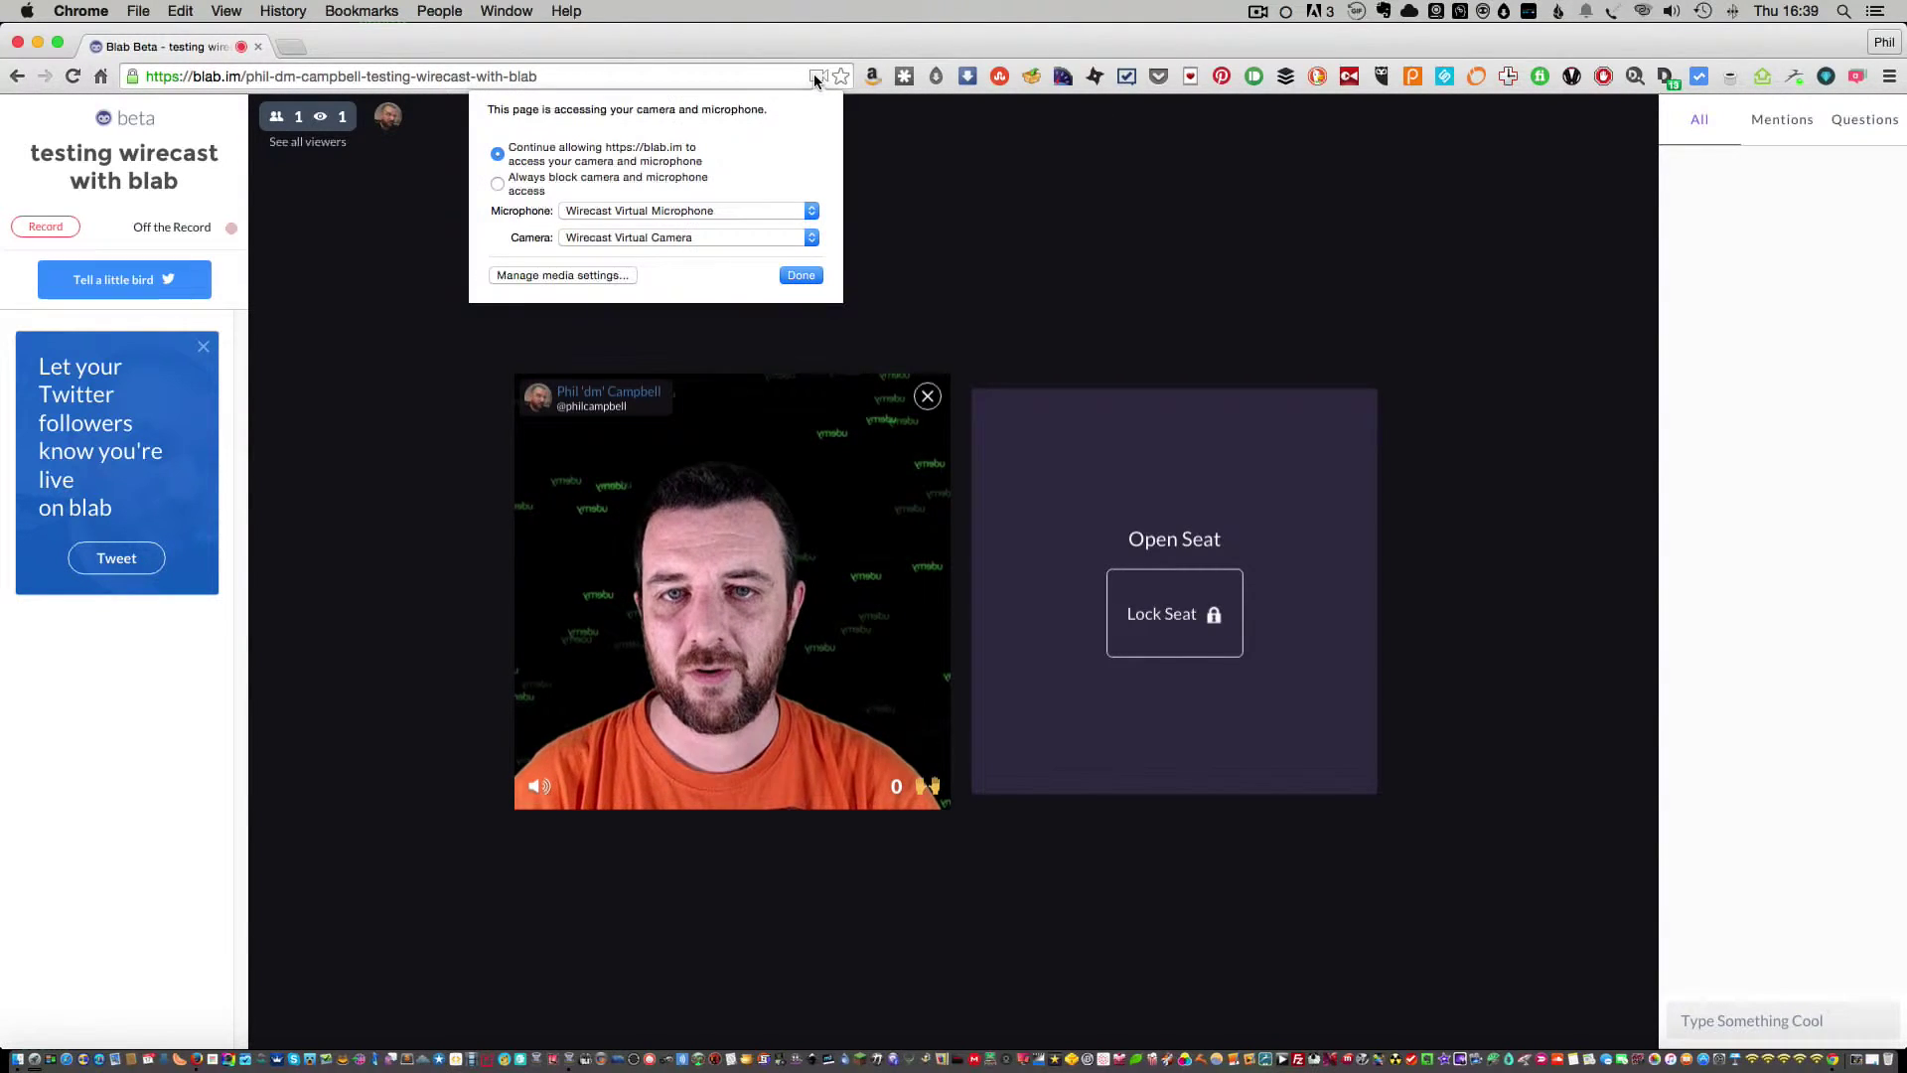
{"action": "left_click", "coordinate": [732, 211]}
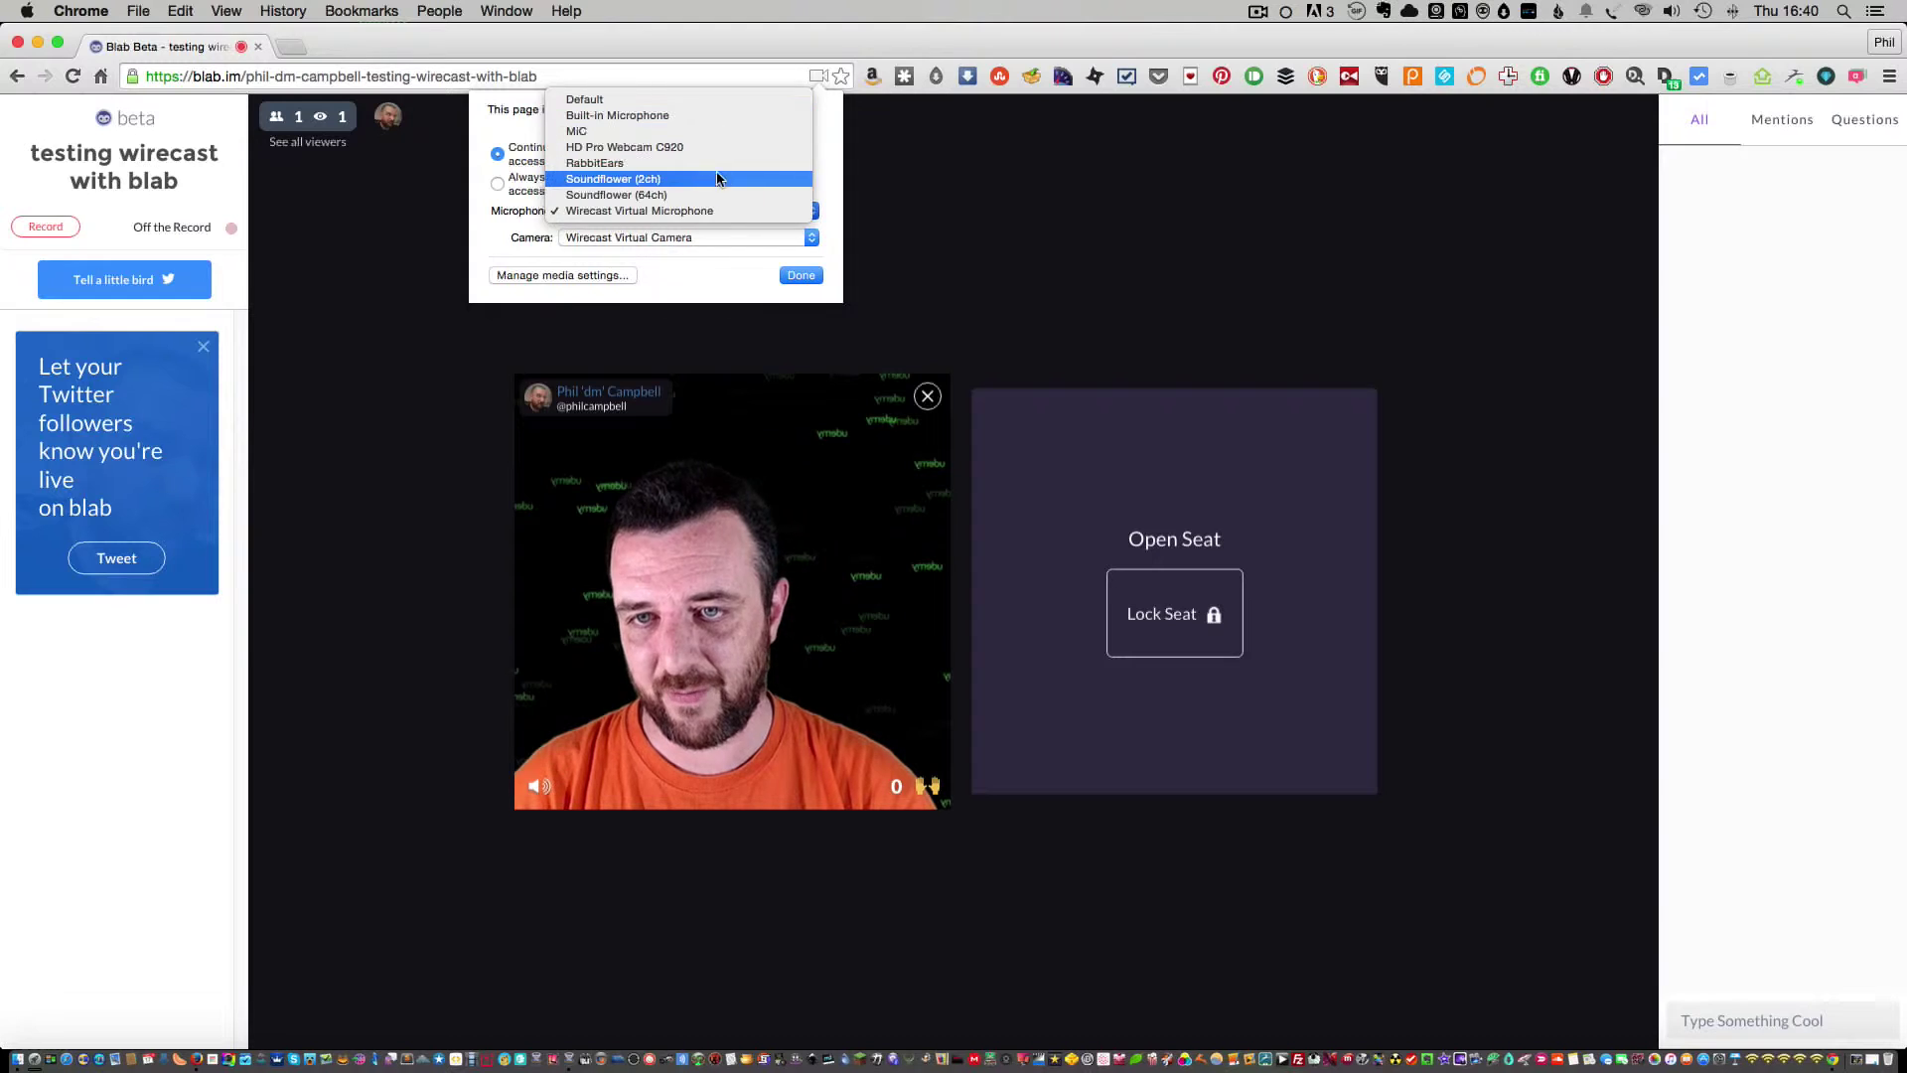
{"action": "left_click", "coordinate": [838, 179]}
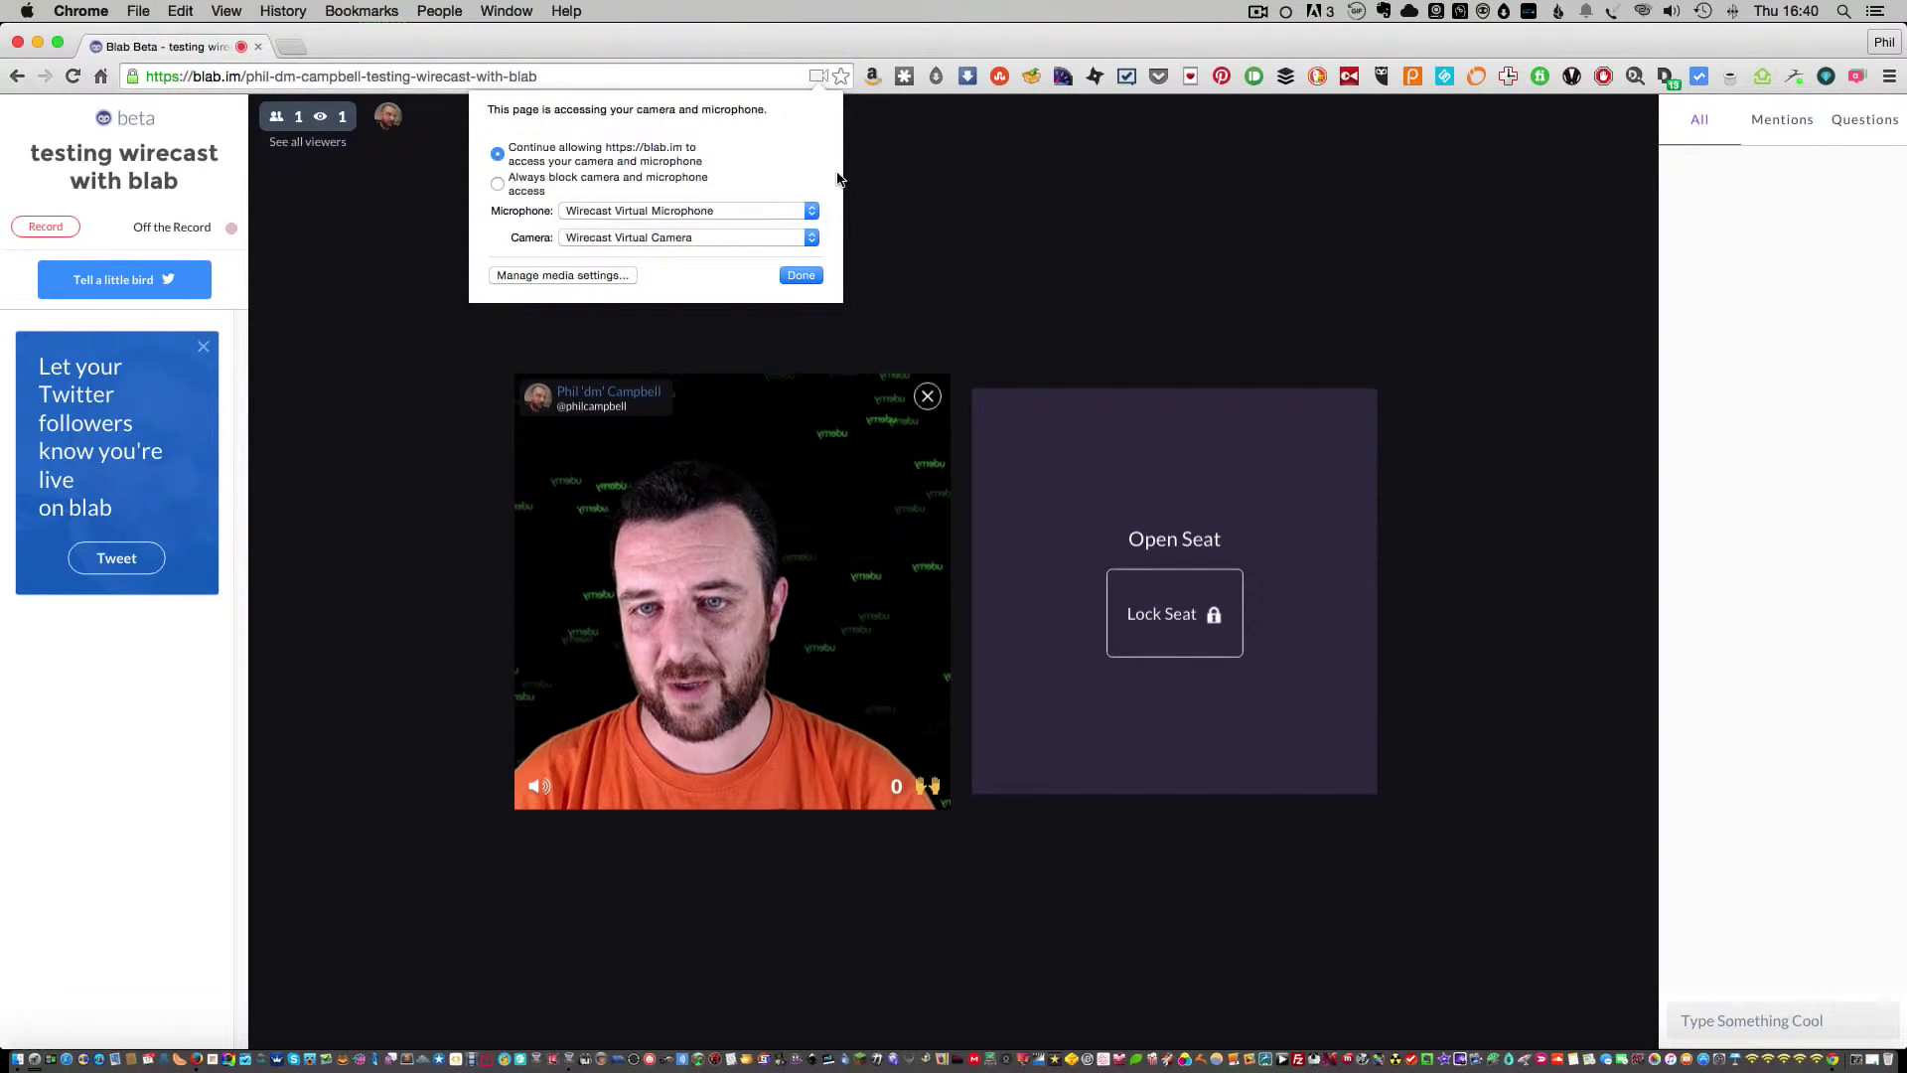
{"action": "left_click", "coordinate": [810, 277]}
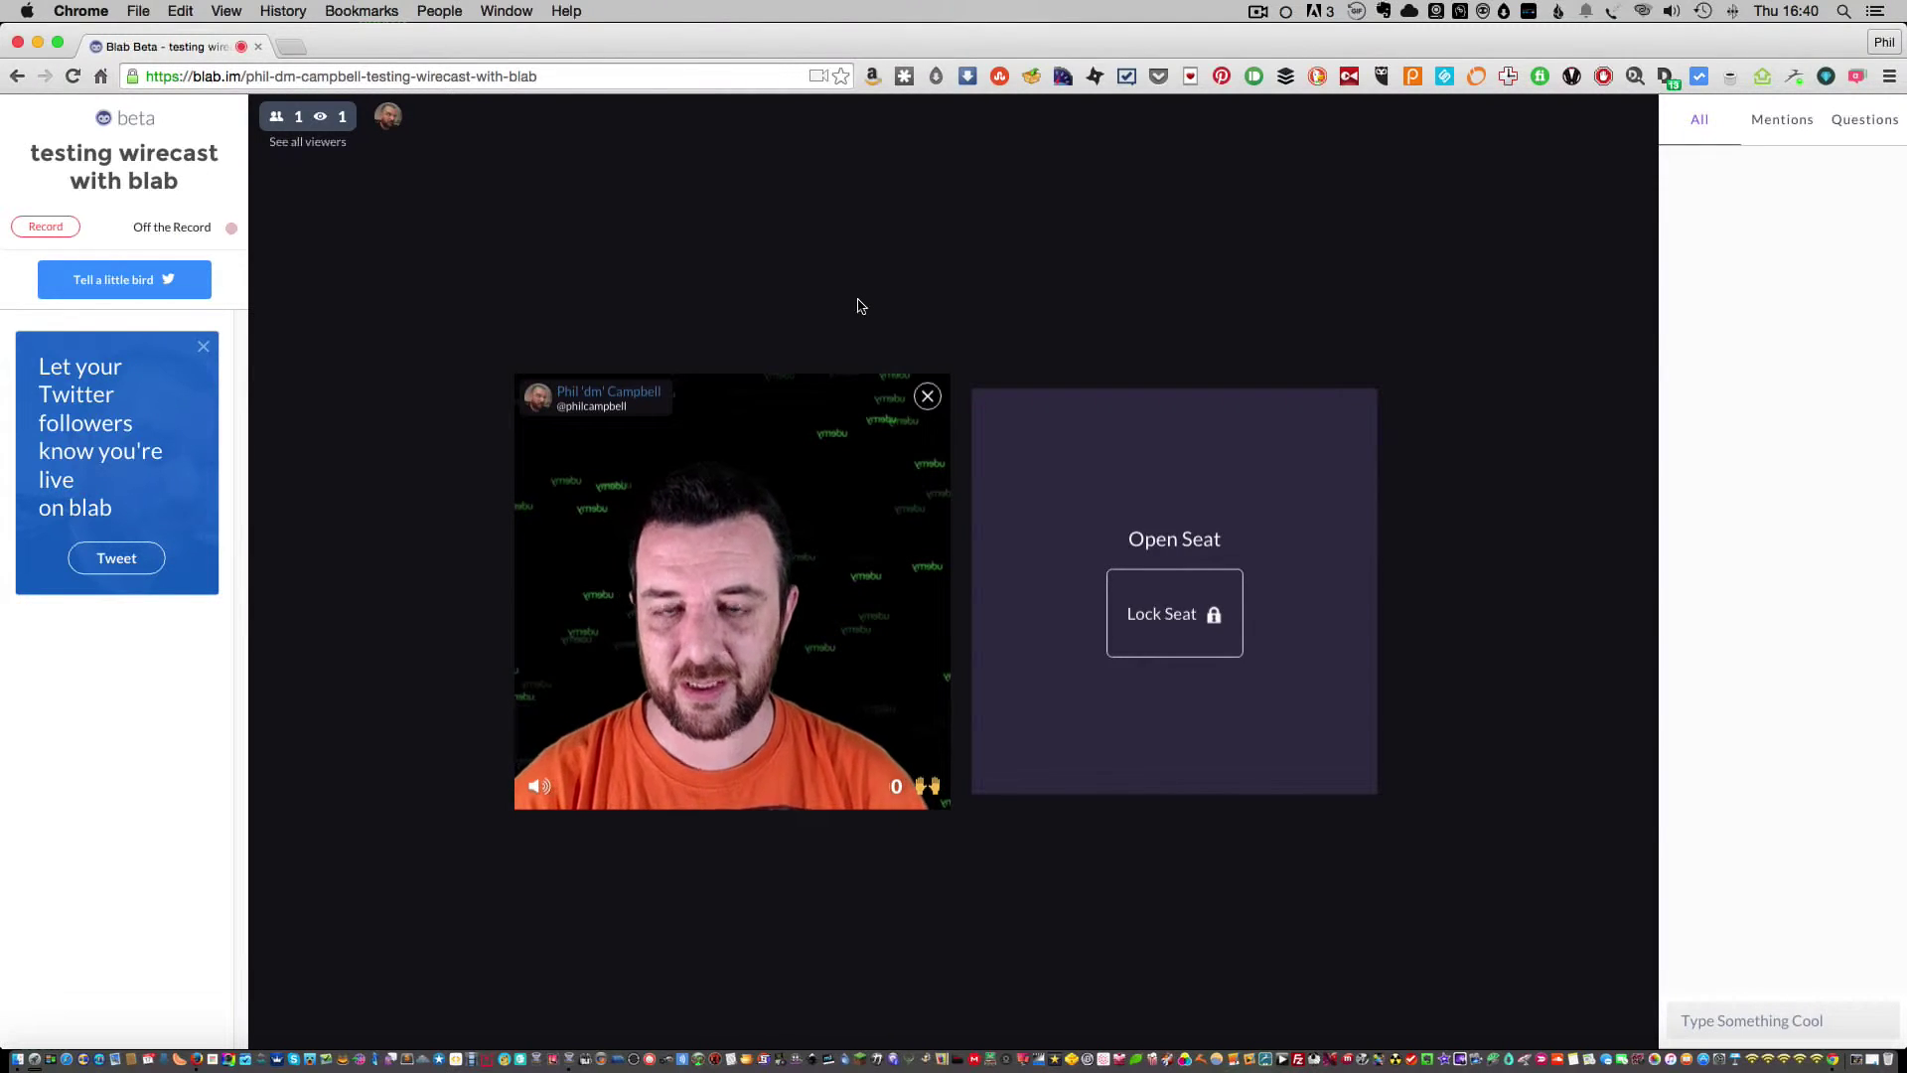
Take the EBIO1 shot live and view it mirrored in the Blab host seat.
{"action": "left_click", "coordinate": [37, 45]}
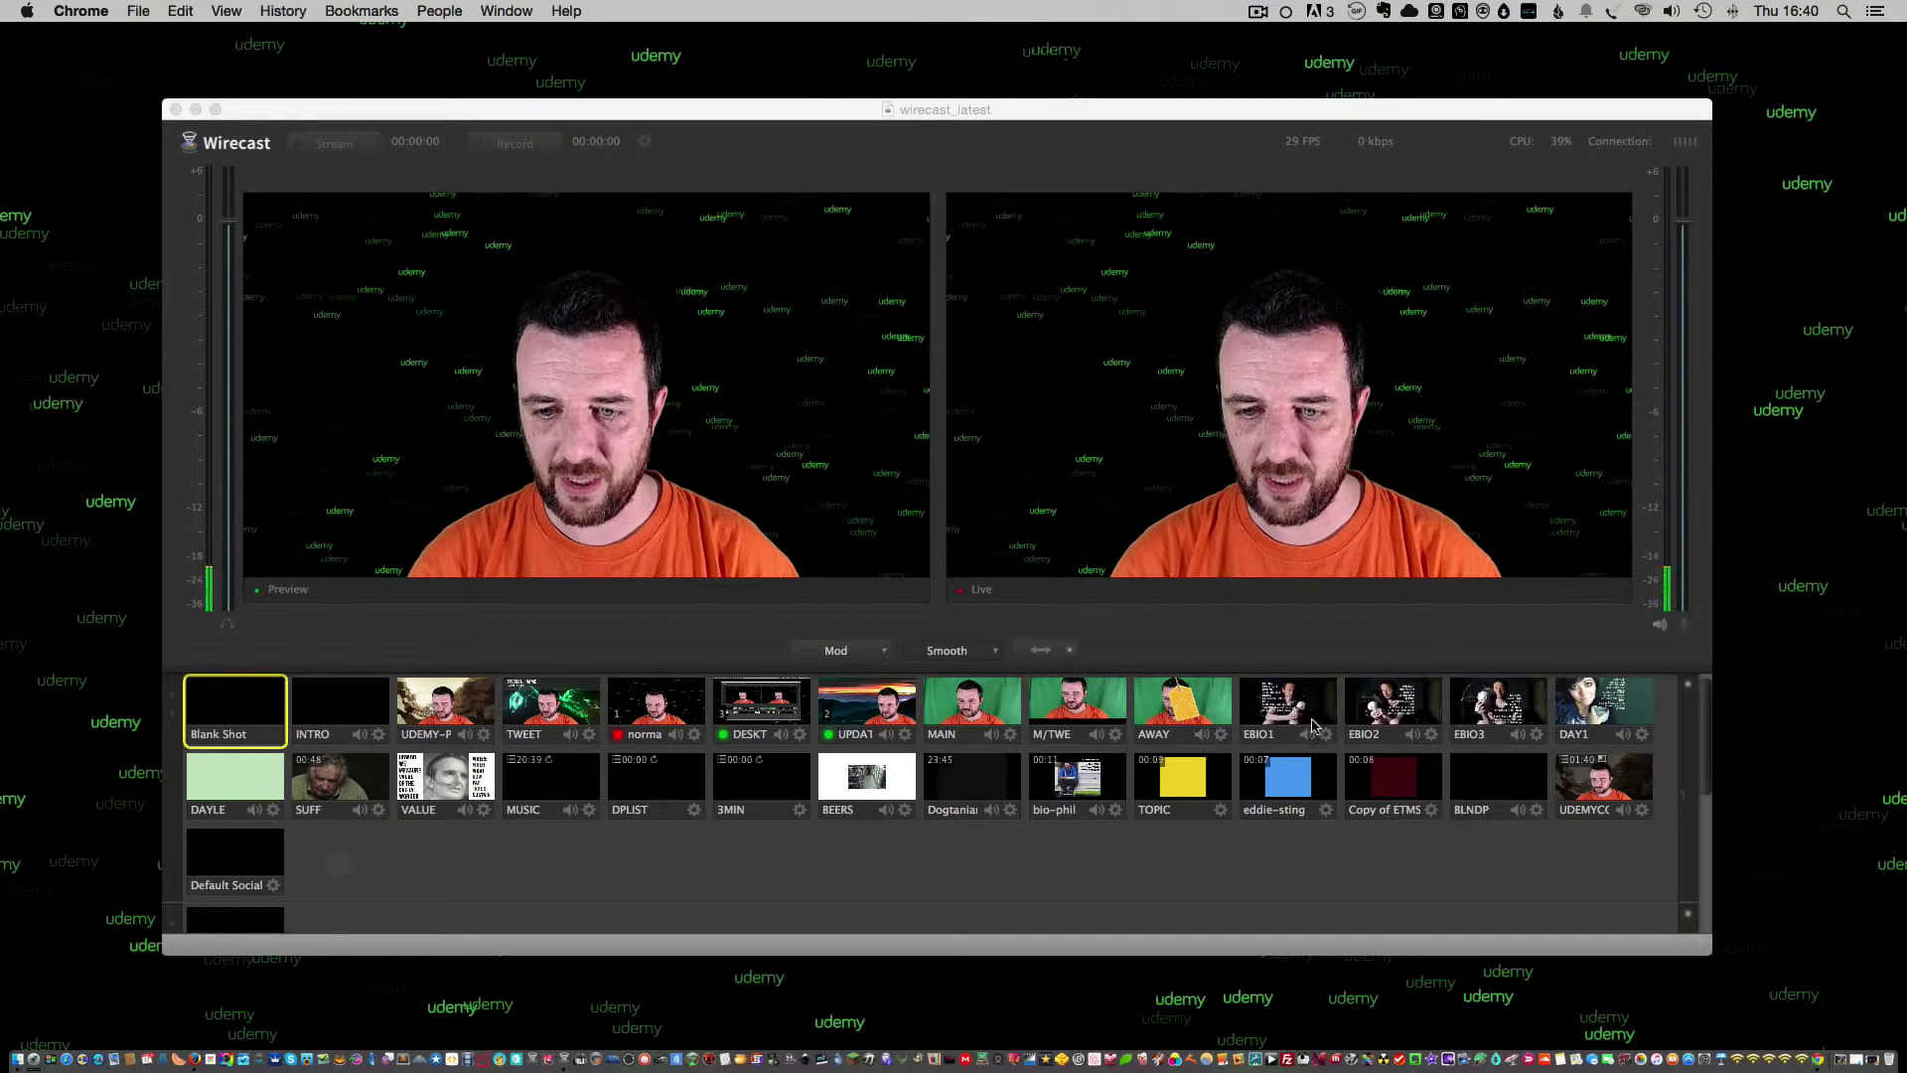
{"action": "left_click", "coordinate": [1281, 737]}
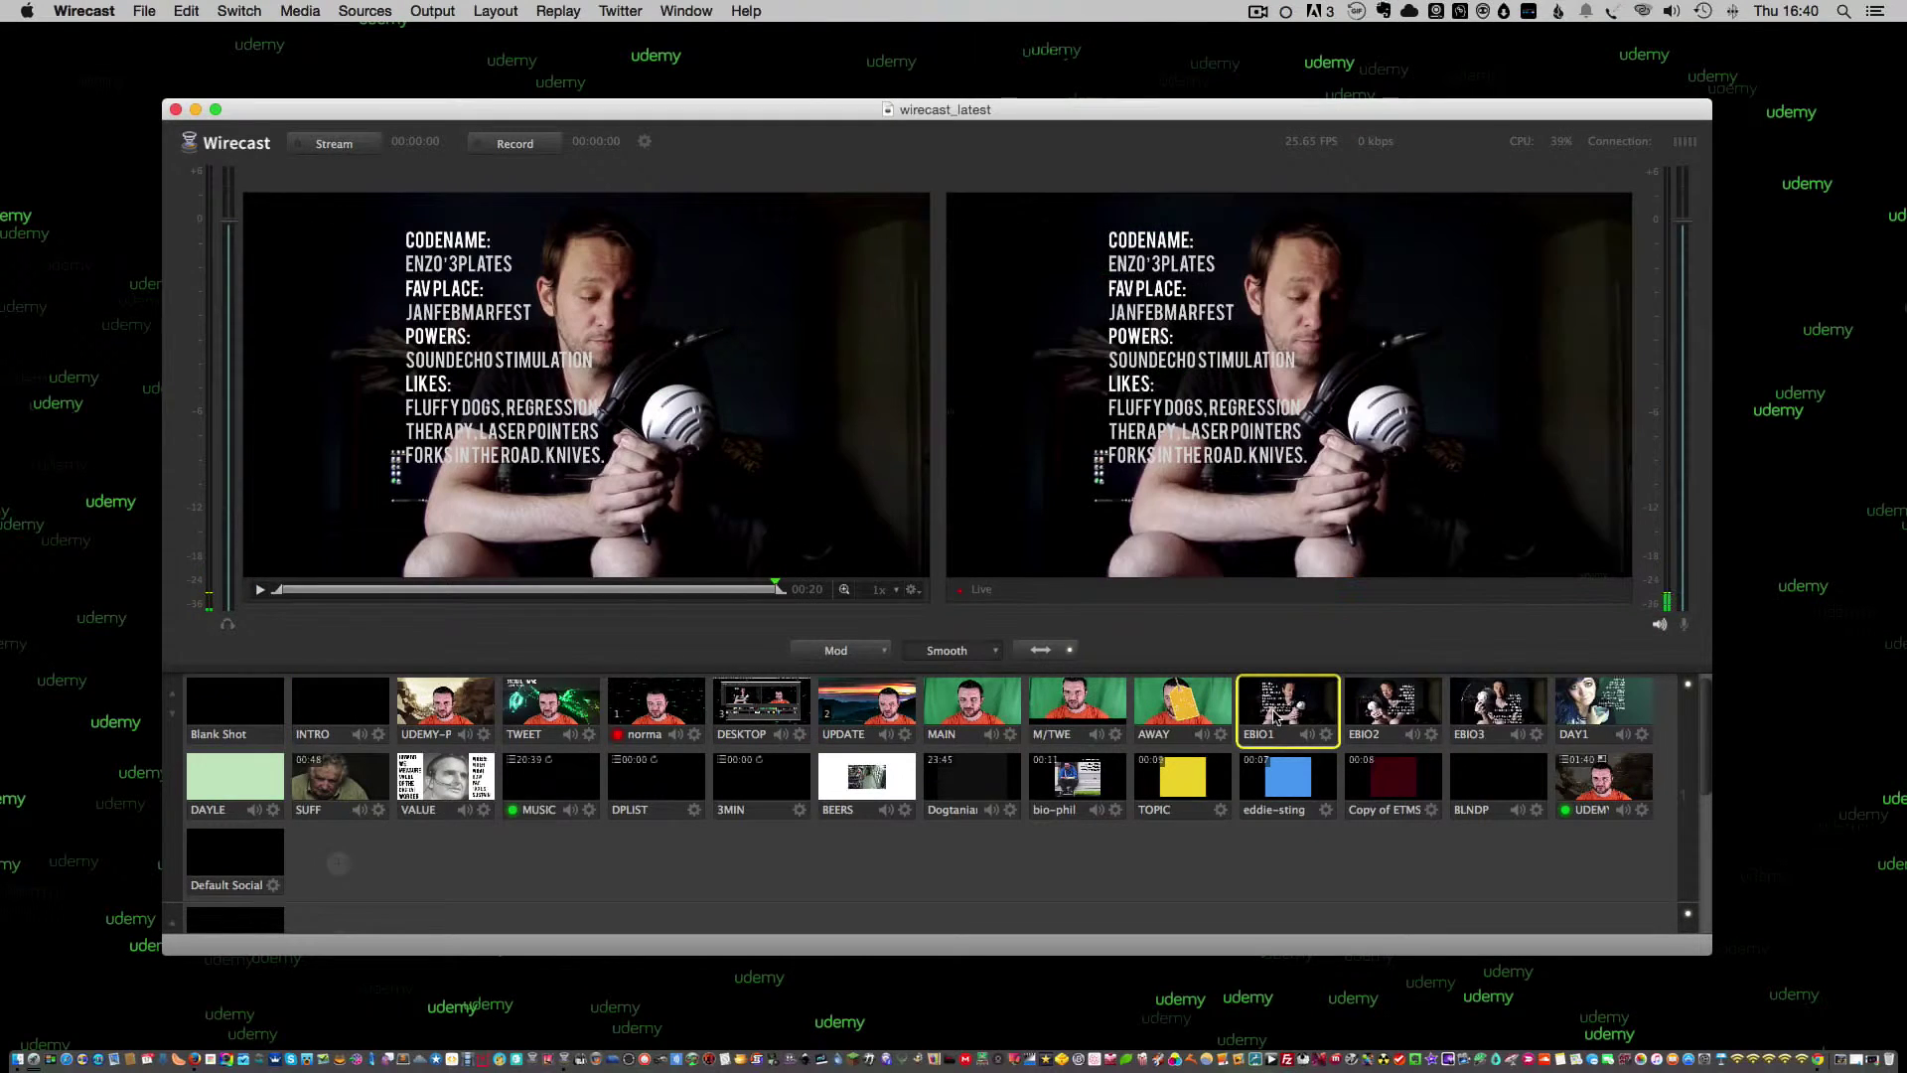
{"action": "key", "text": "super+Tab"}
{"action": "key", "text": "super+Tab"}
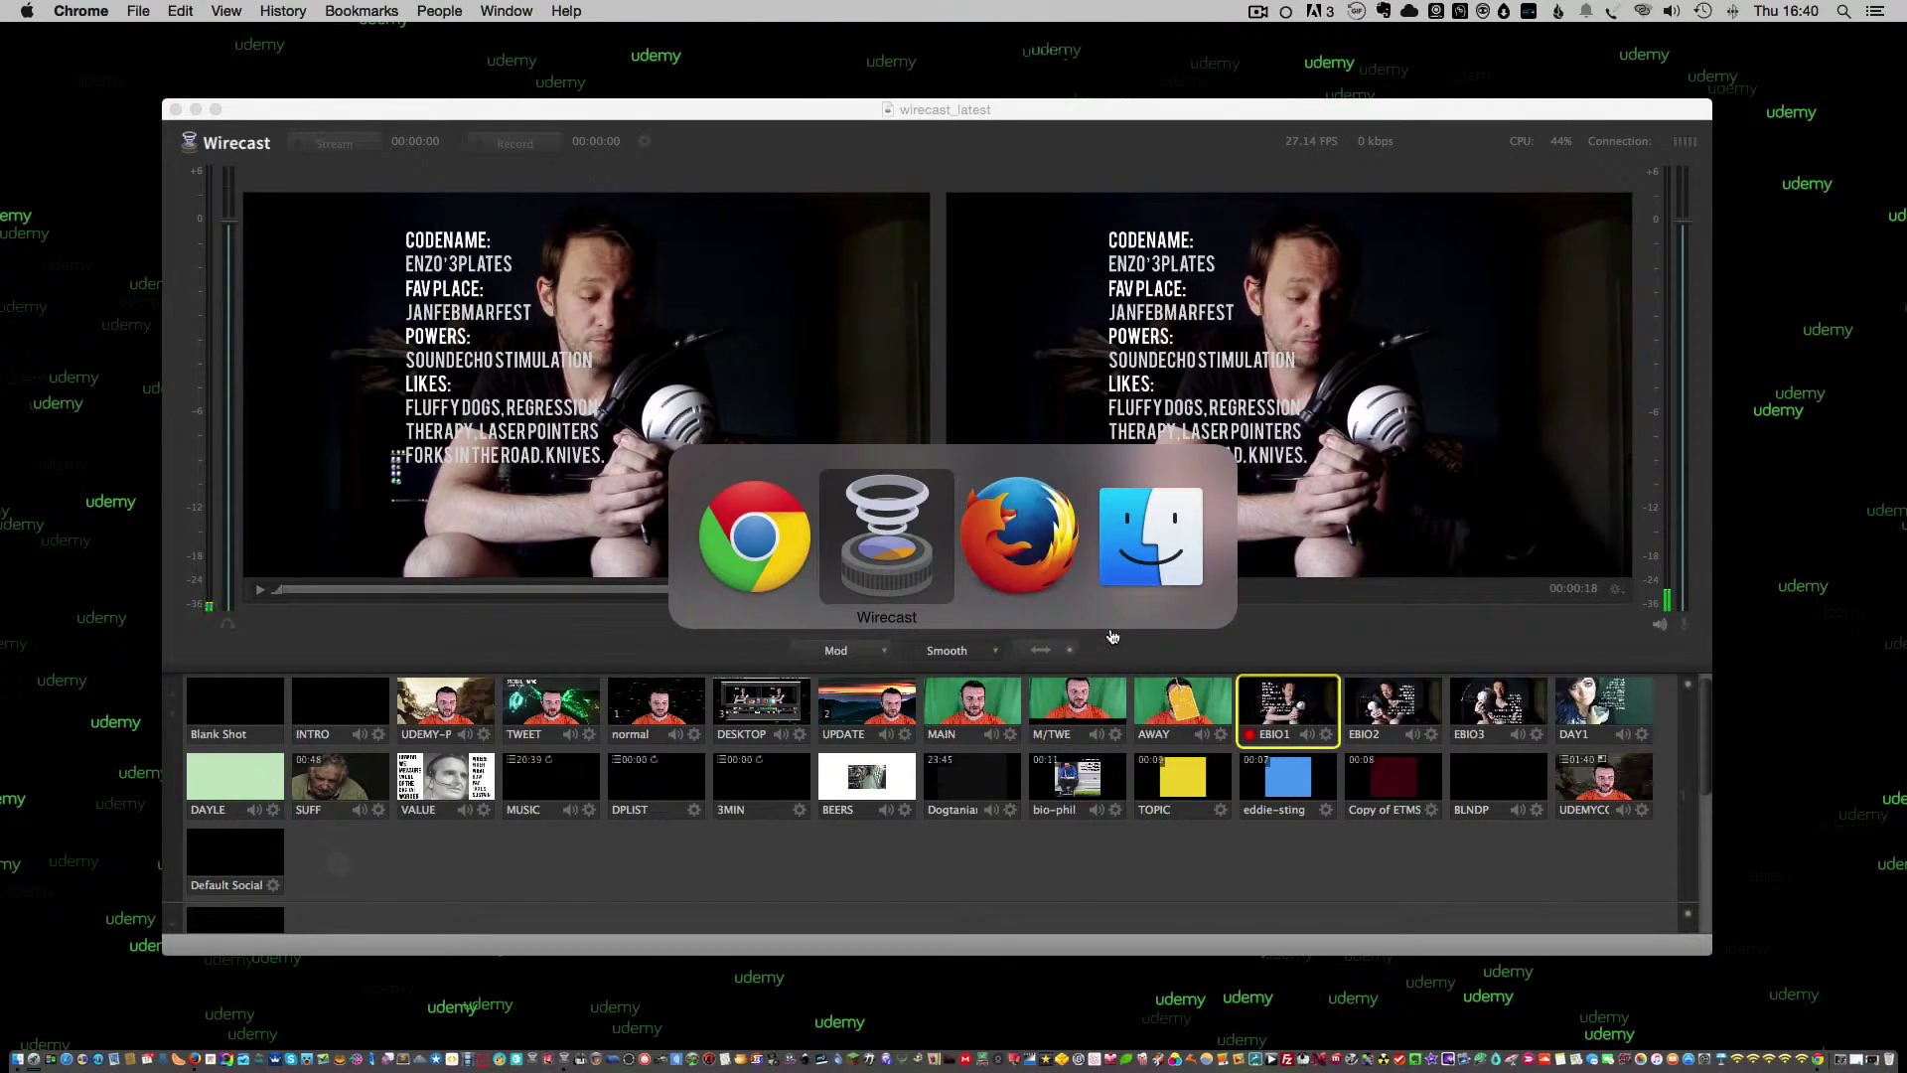
{"action": "key", "text": "super+shift+Tab"}
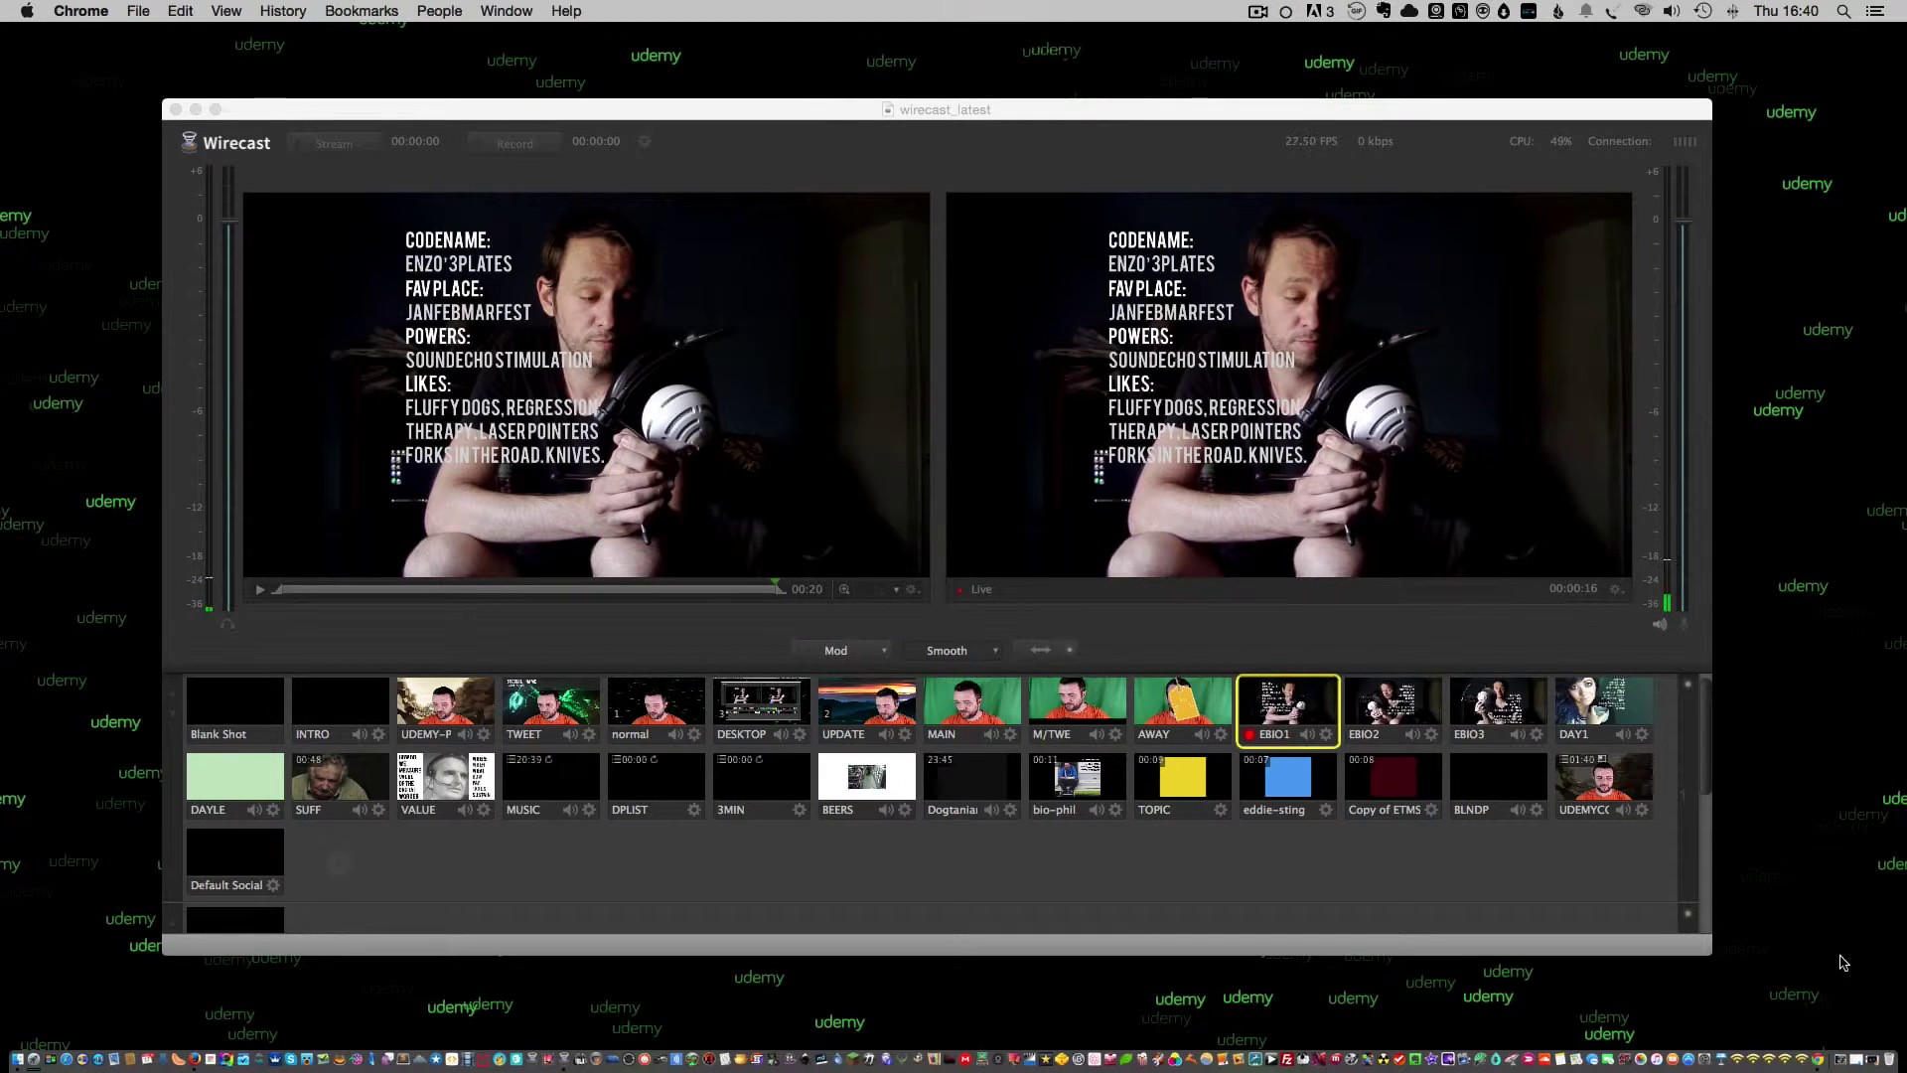
{"action": "left_click", "coordinate": [1821, 1041]}
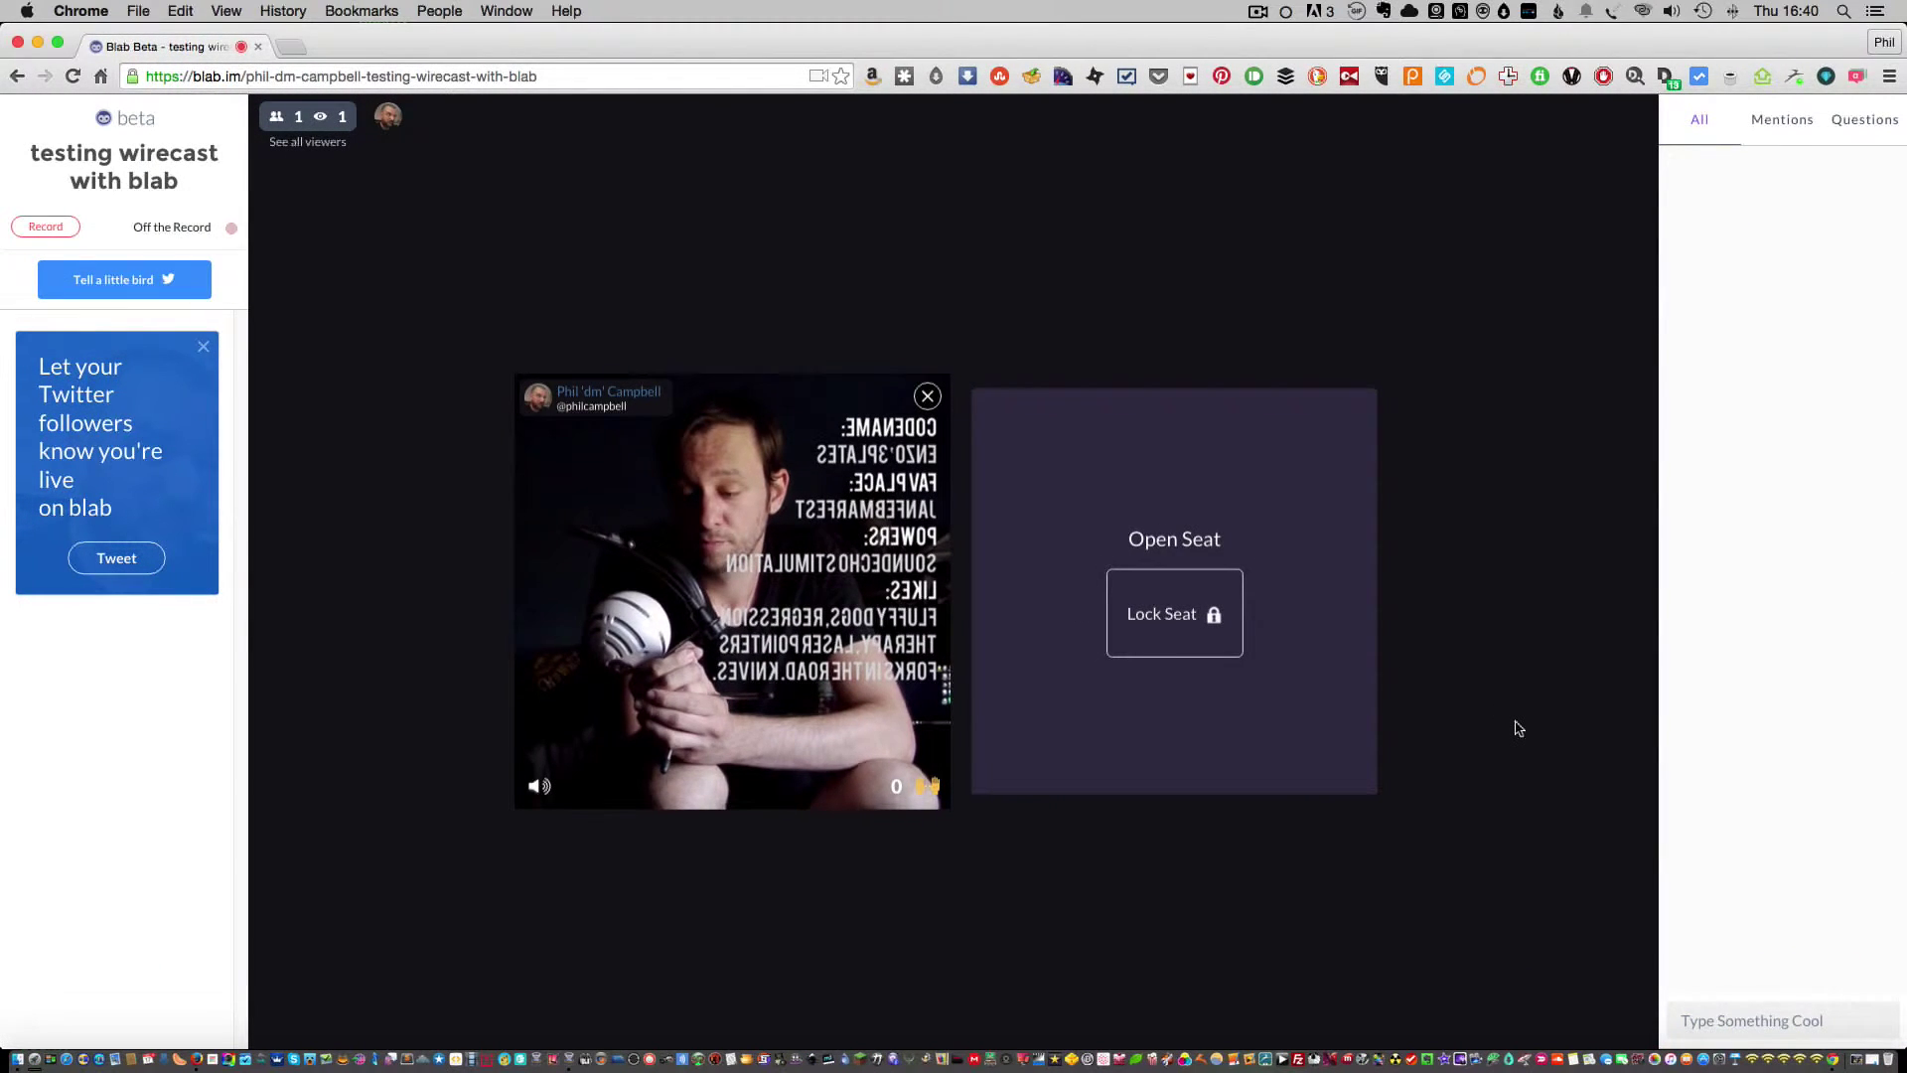
{"action": "key", "text": "super+Tab"}
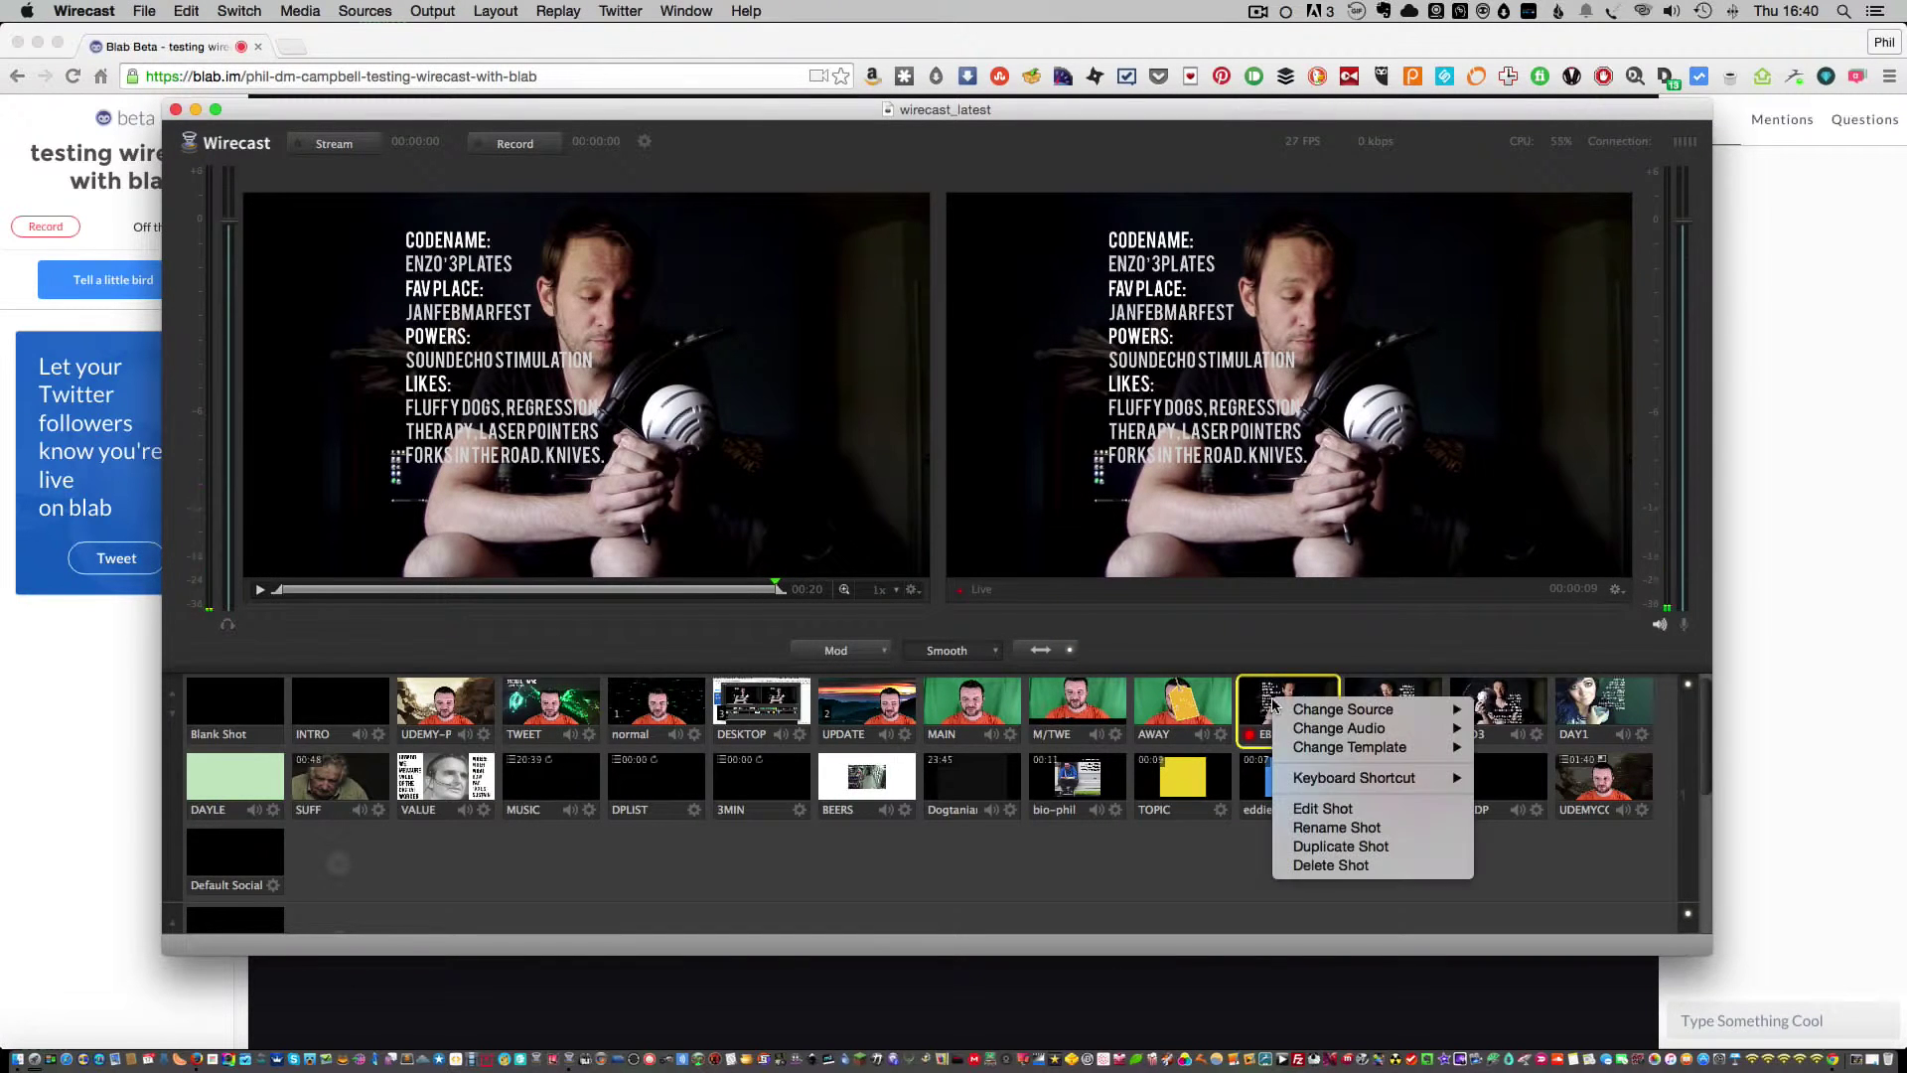
Enable Horizontal Flip in EBIO1's position attributes and close the editing window.
{"action": "left_click", "coordinate": [1301, 809]}
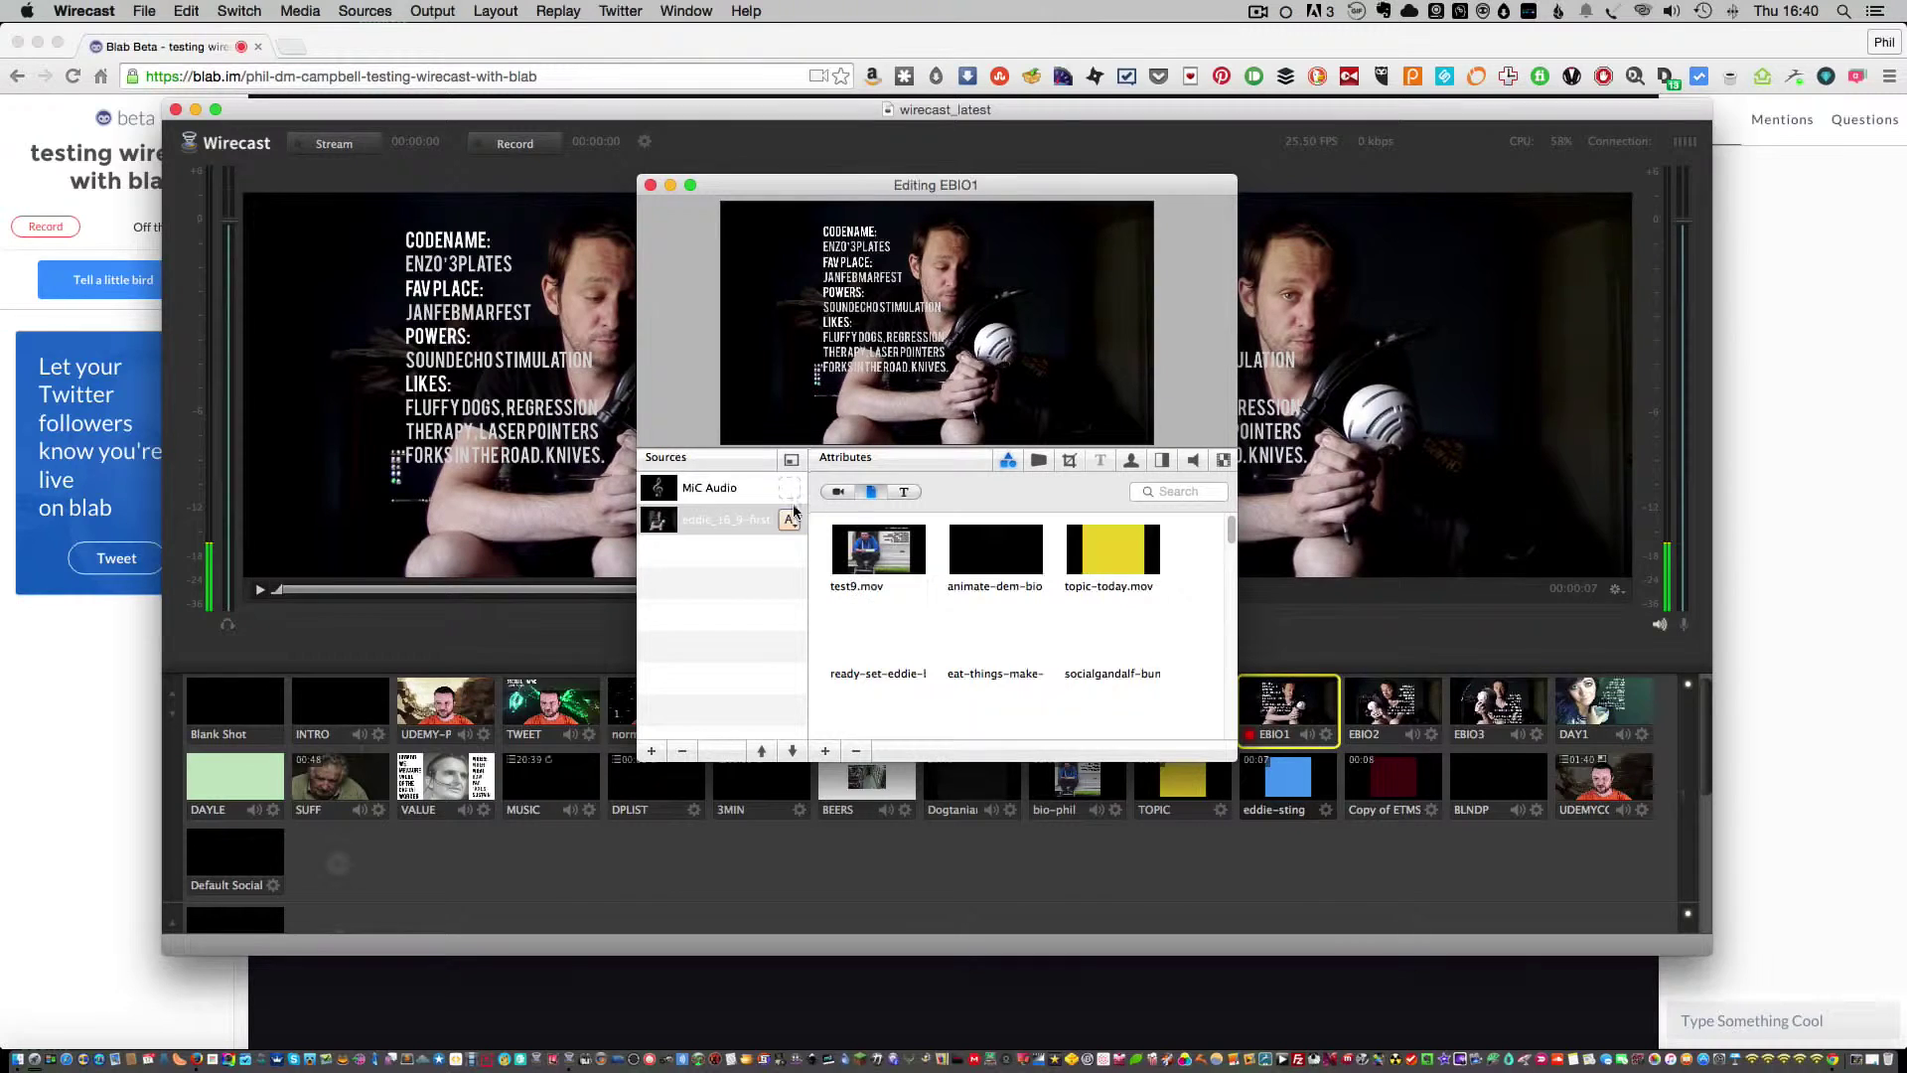
{"action": "left_click", "coordinate": [1038, 460]}
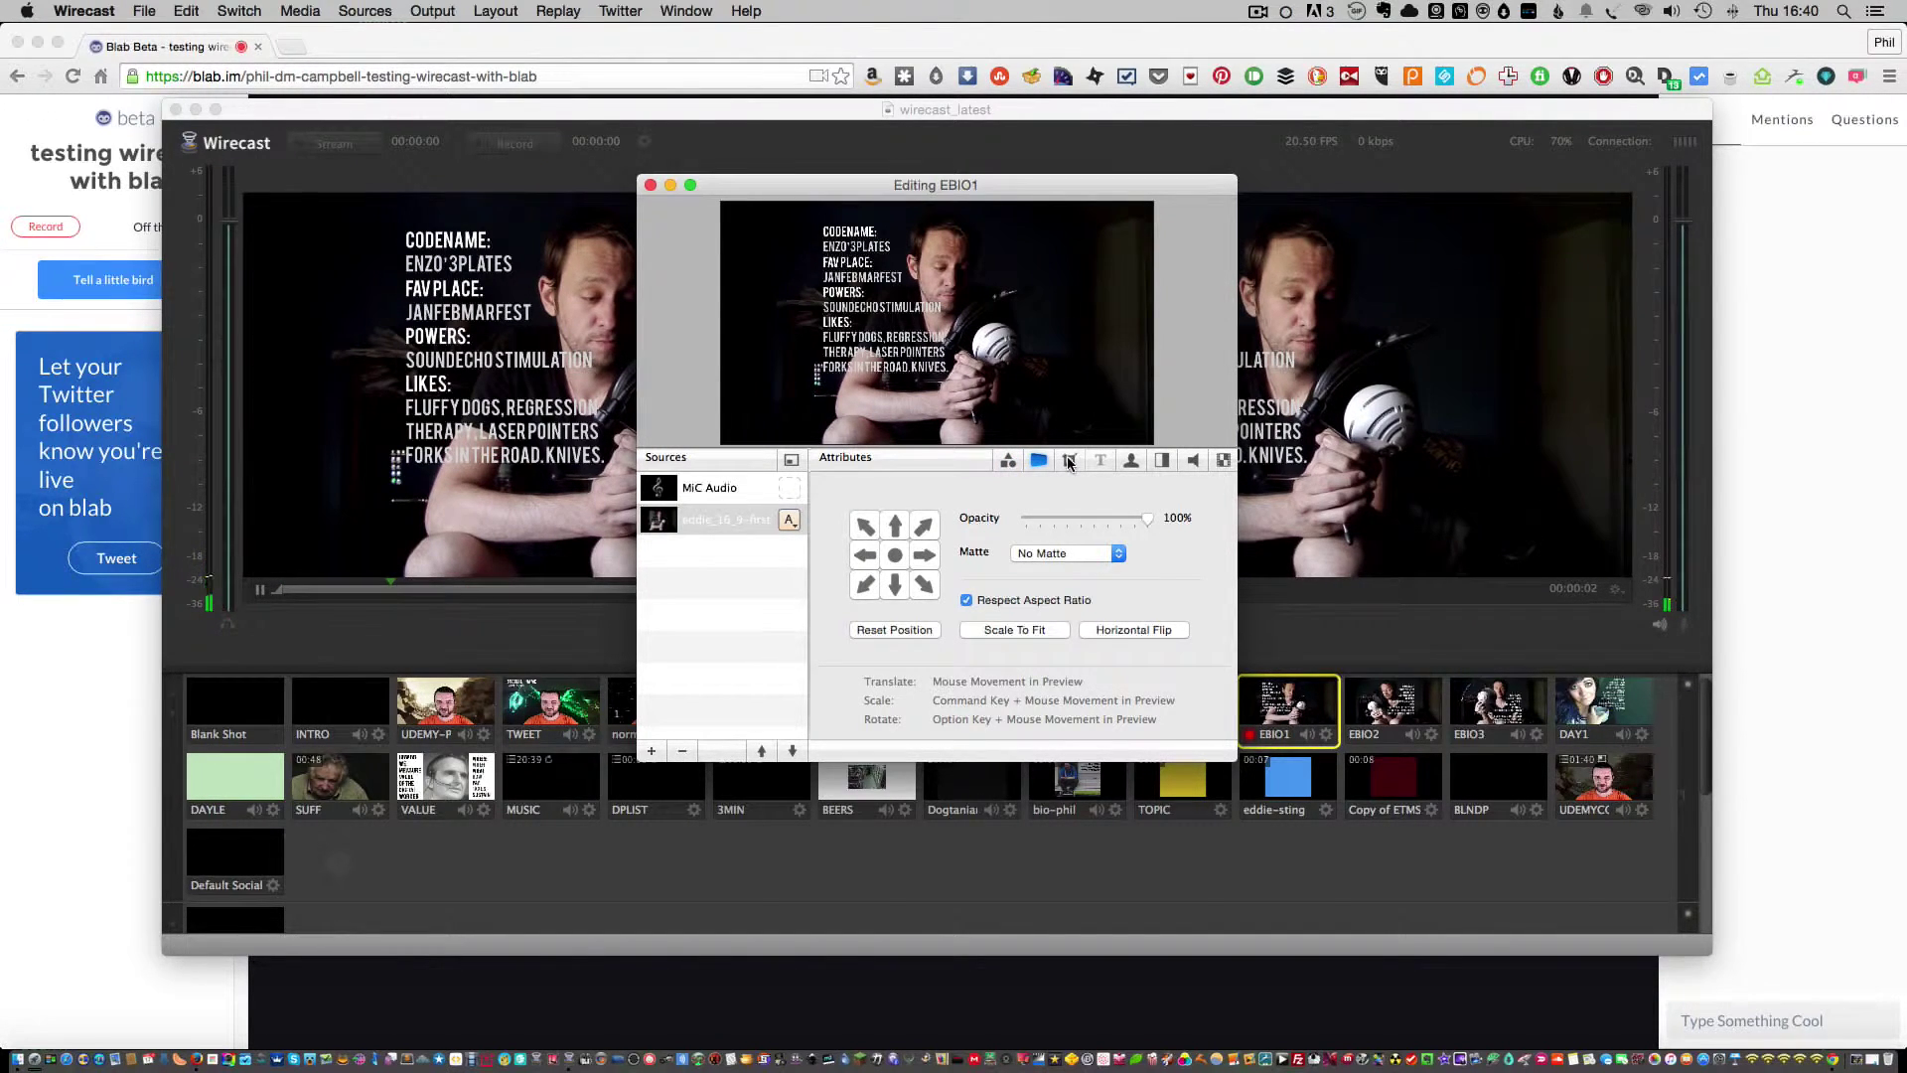
{"action": "left_click", "coordinate": [1110, 631]}
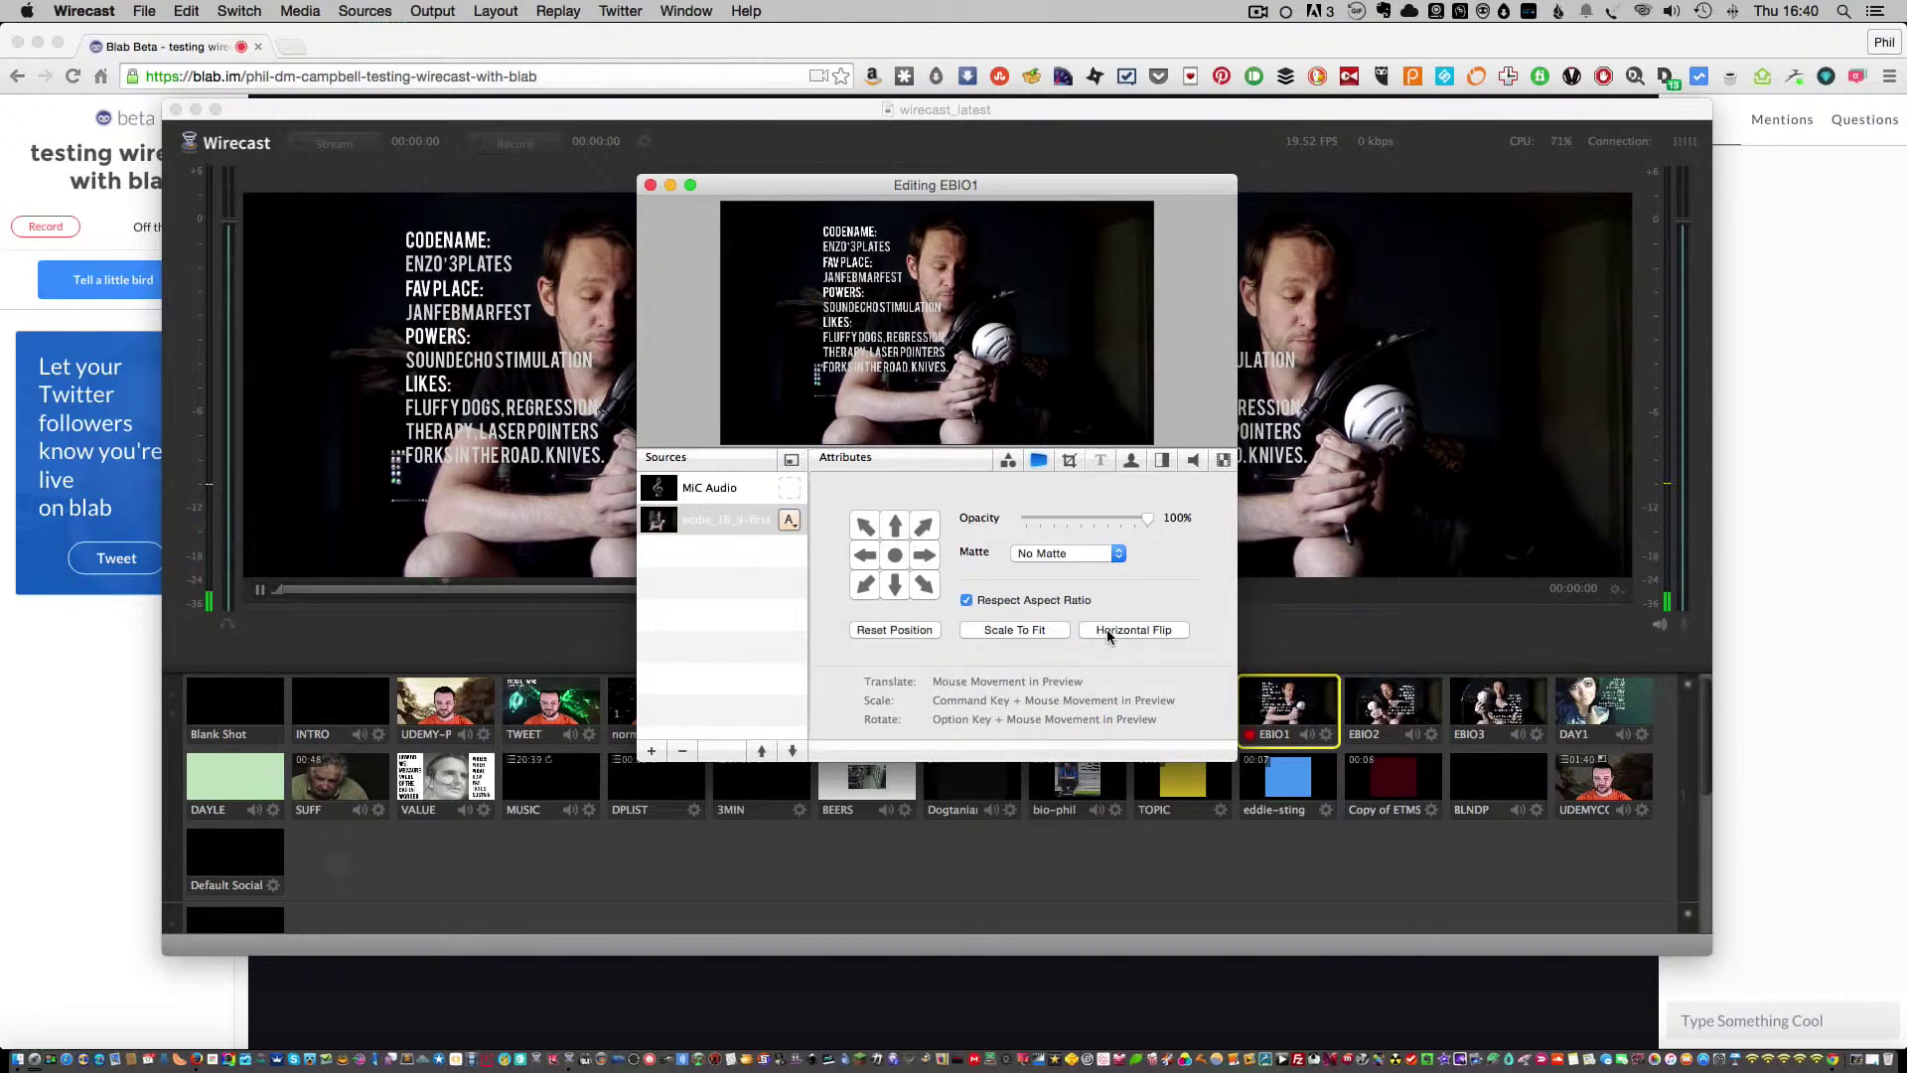
{"action": "left_click", "coordinate": [651, 185]}
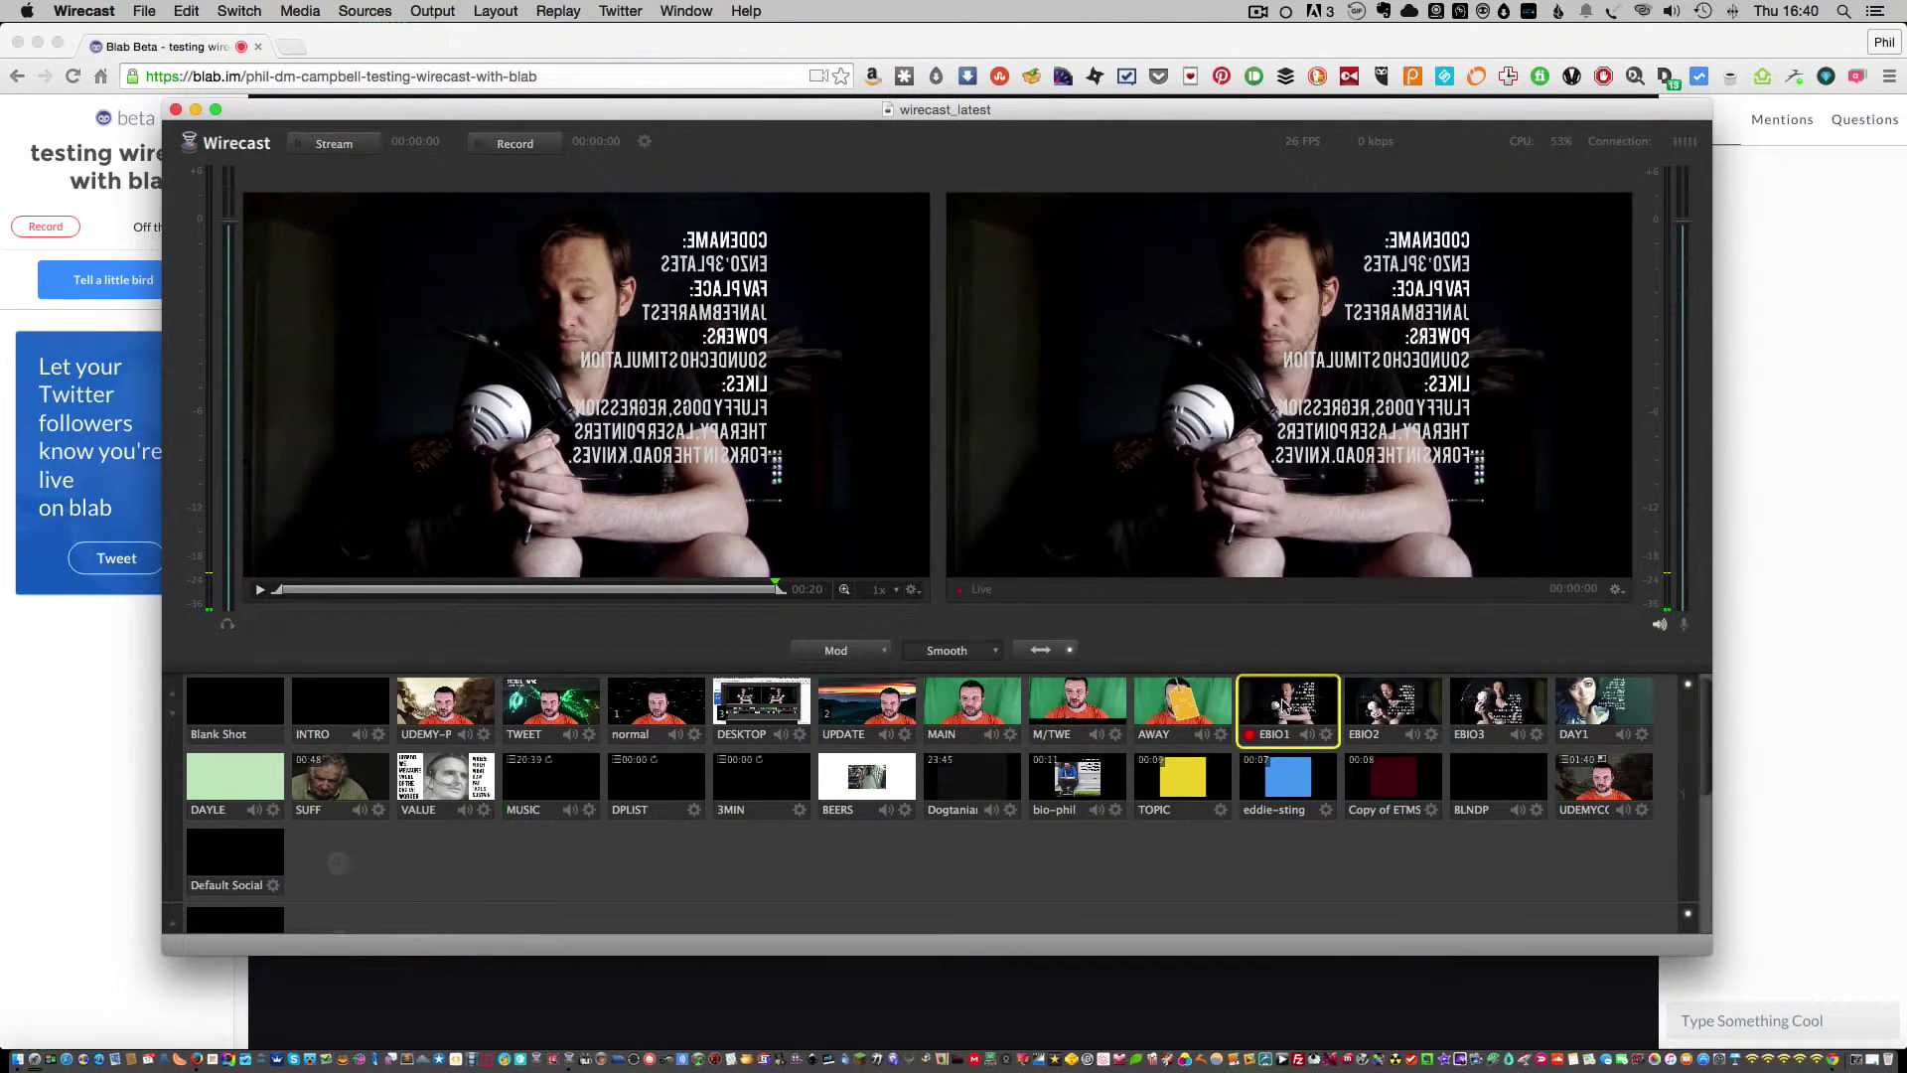
Check in Blab that the flipped EBIO1 shot now reads correctly.
{"action": "key", "text": "super+Tab"}
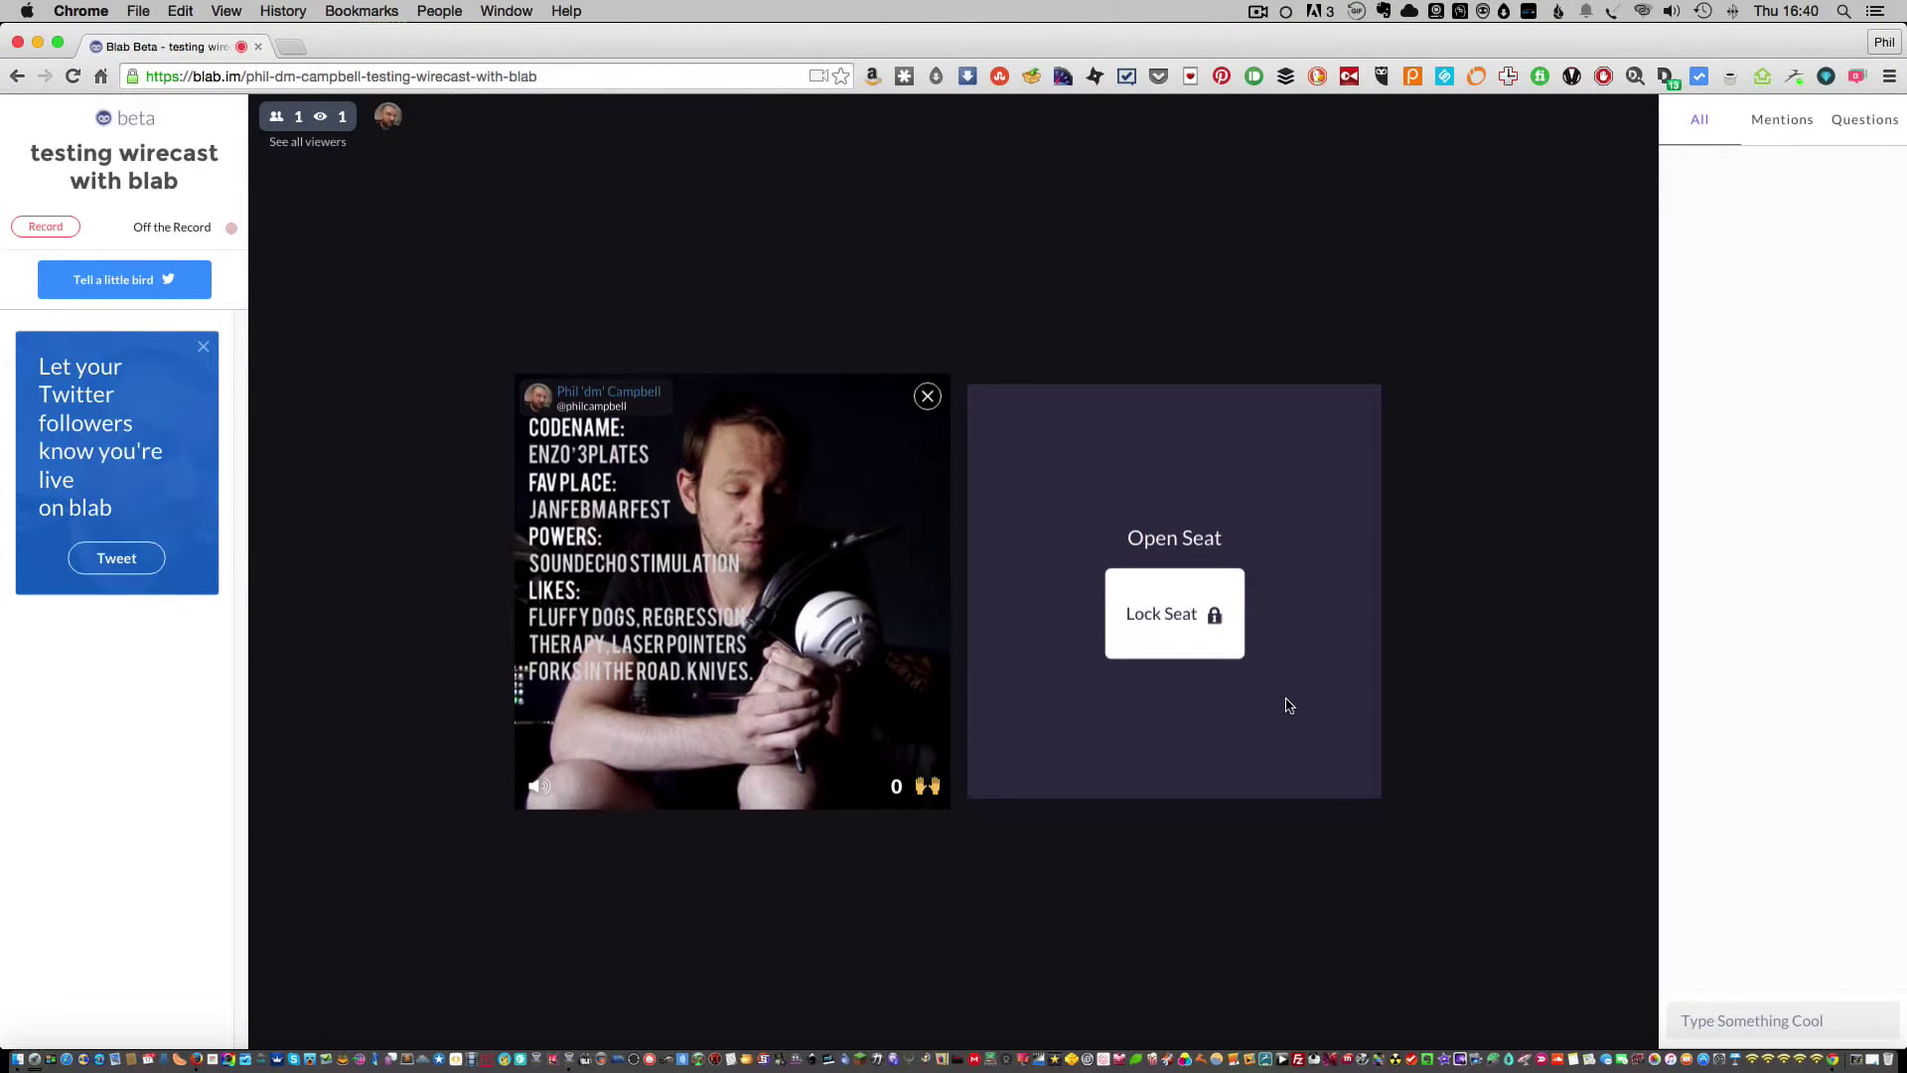
{"action": "key", "text": "super+Tab"}
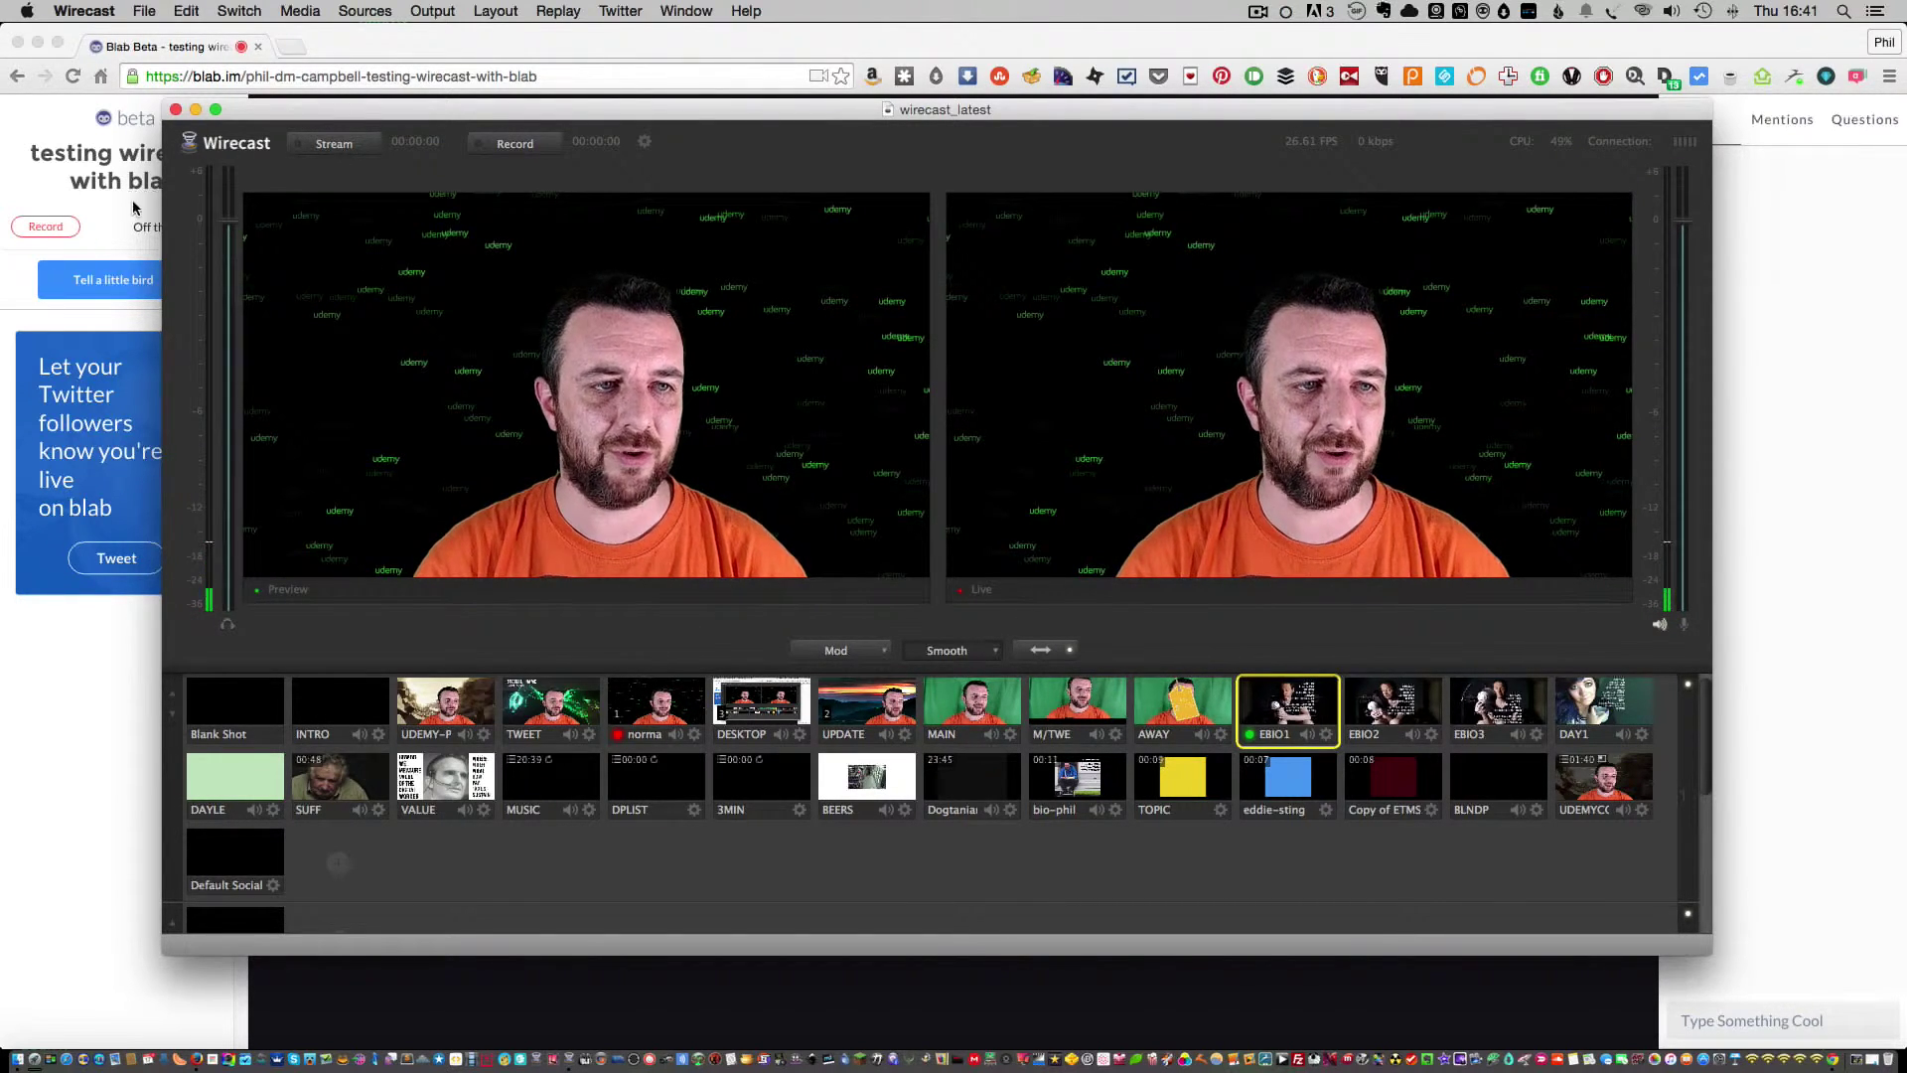
{"action": "left_click", "coordinate": [99, 509]}
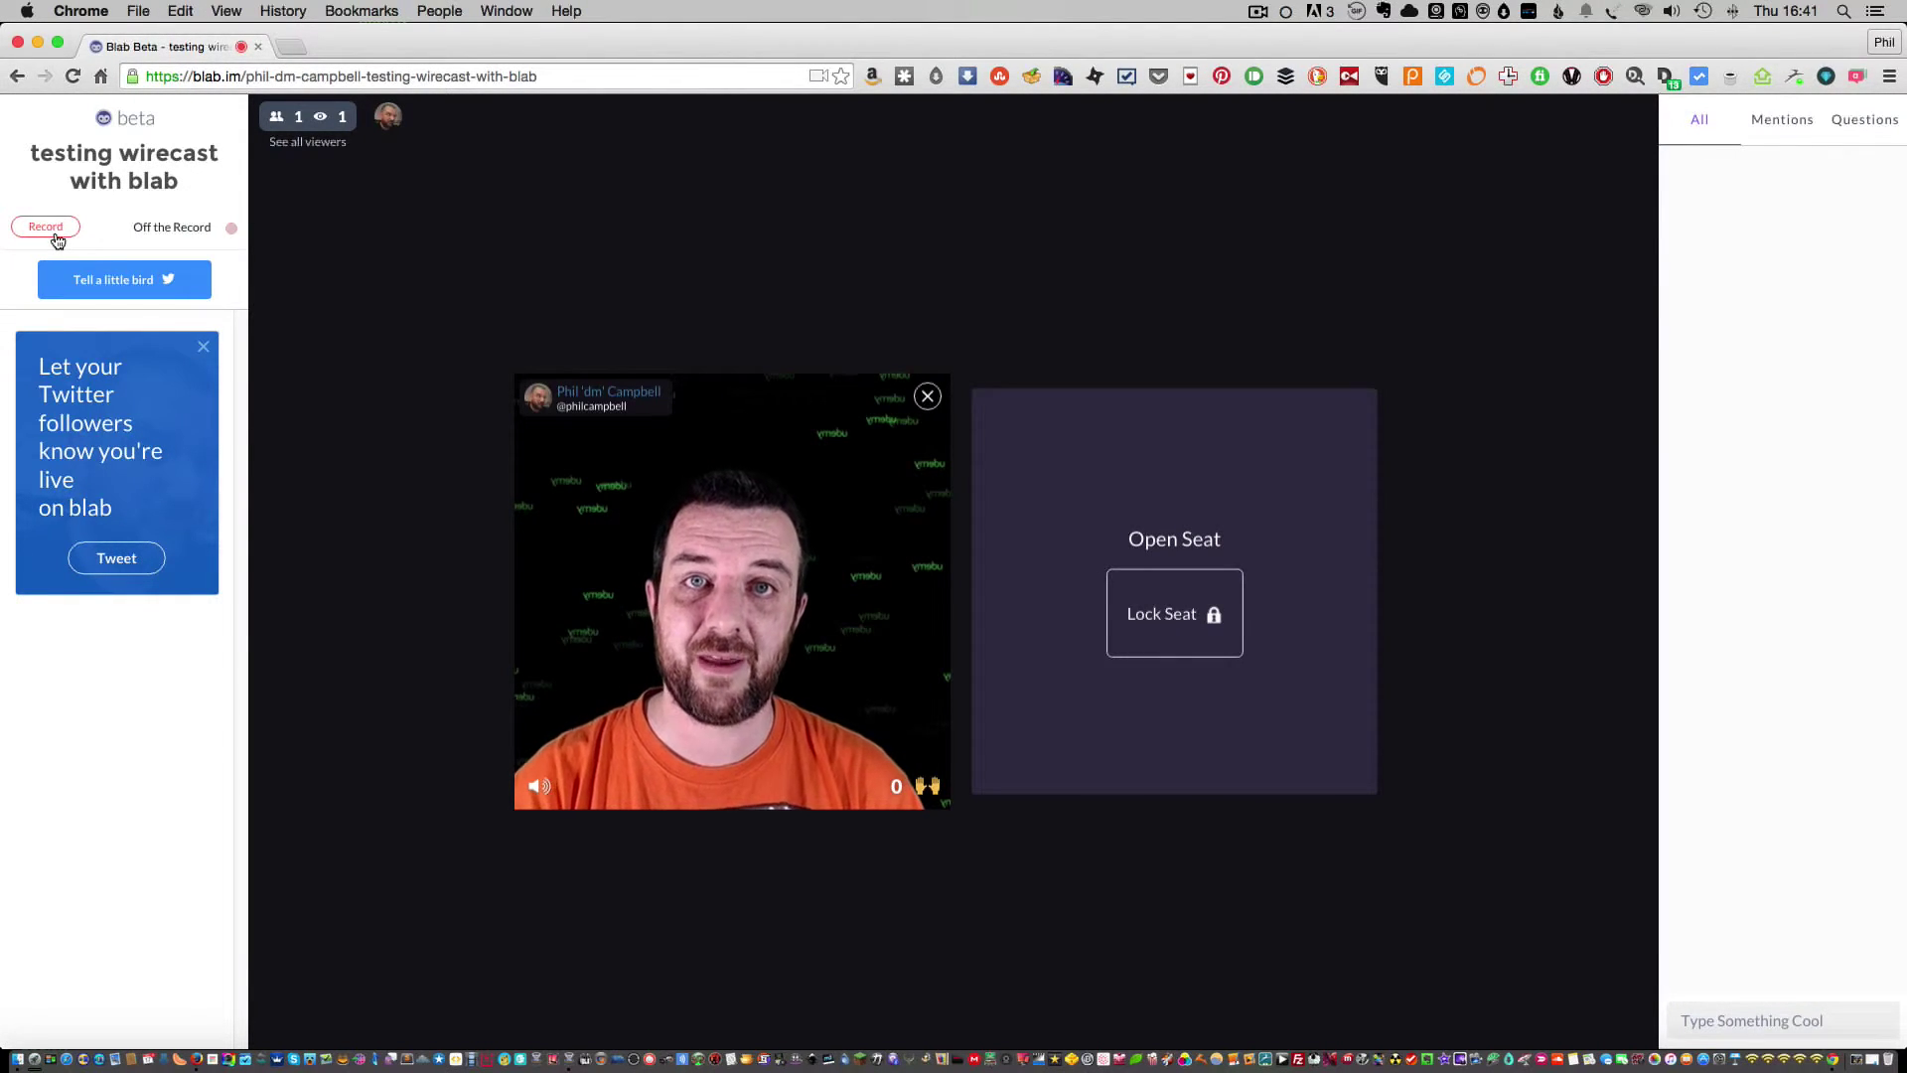
{"action": "key", "text": "super+Tab"}
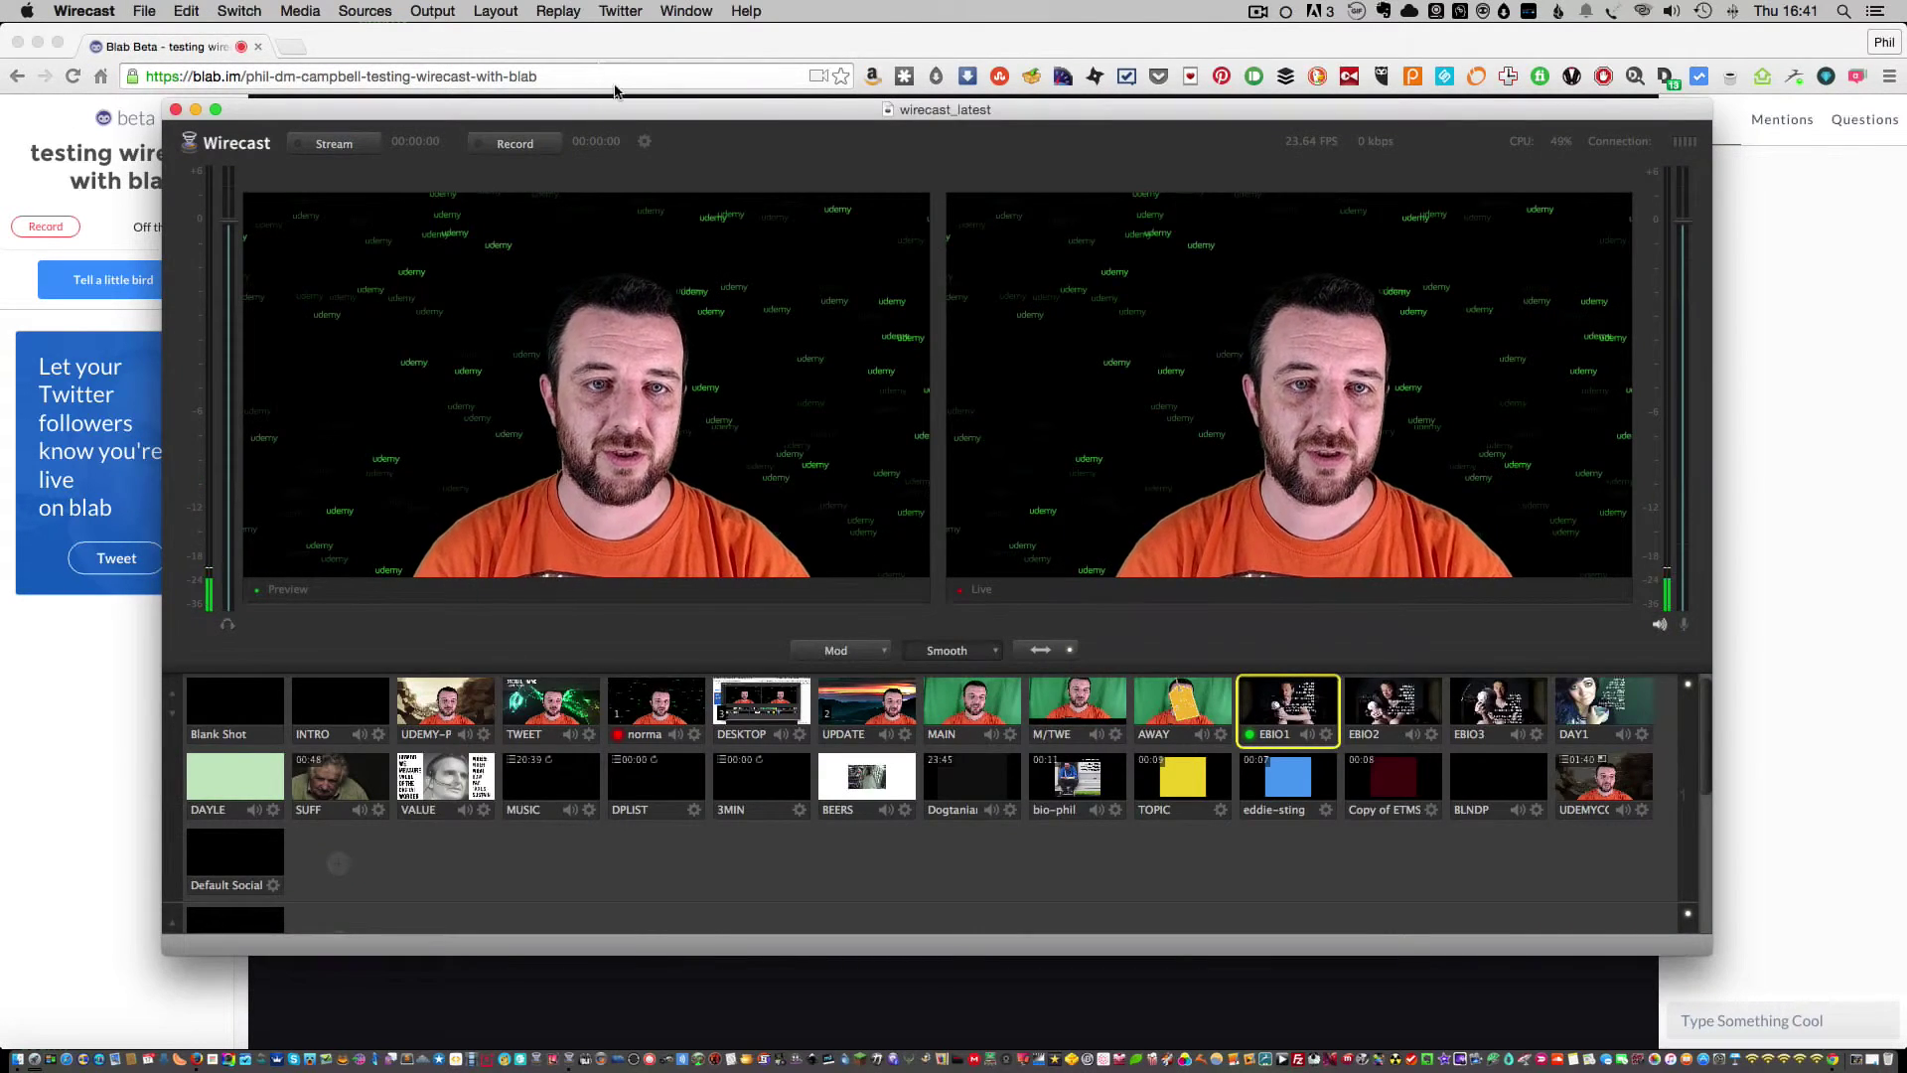
Recheck Blab's camera and microphone access, then move the Wirecast window lower.
{"action": "left_click", "coordinate": [593, 55]}
{"action": "left_click", "coordinate": [816, 76]}
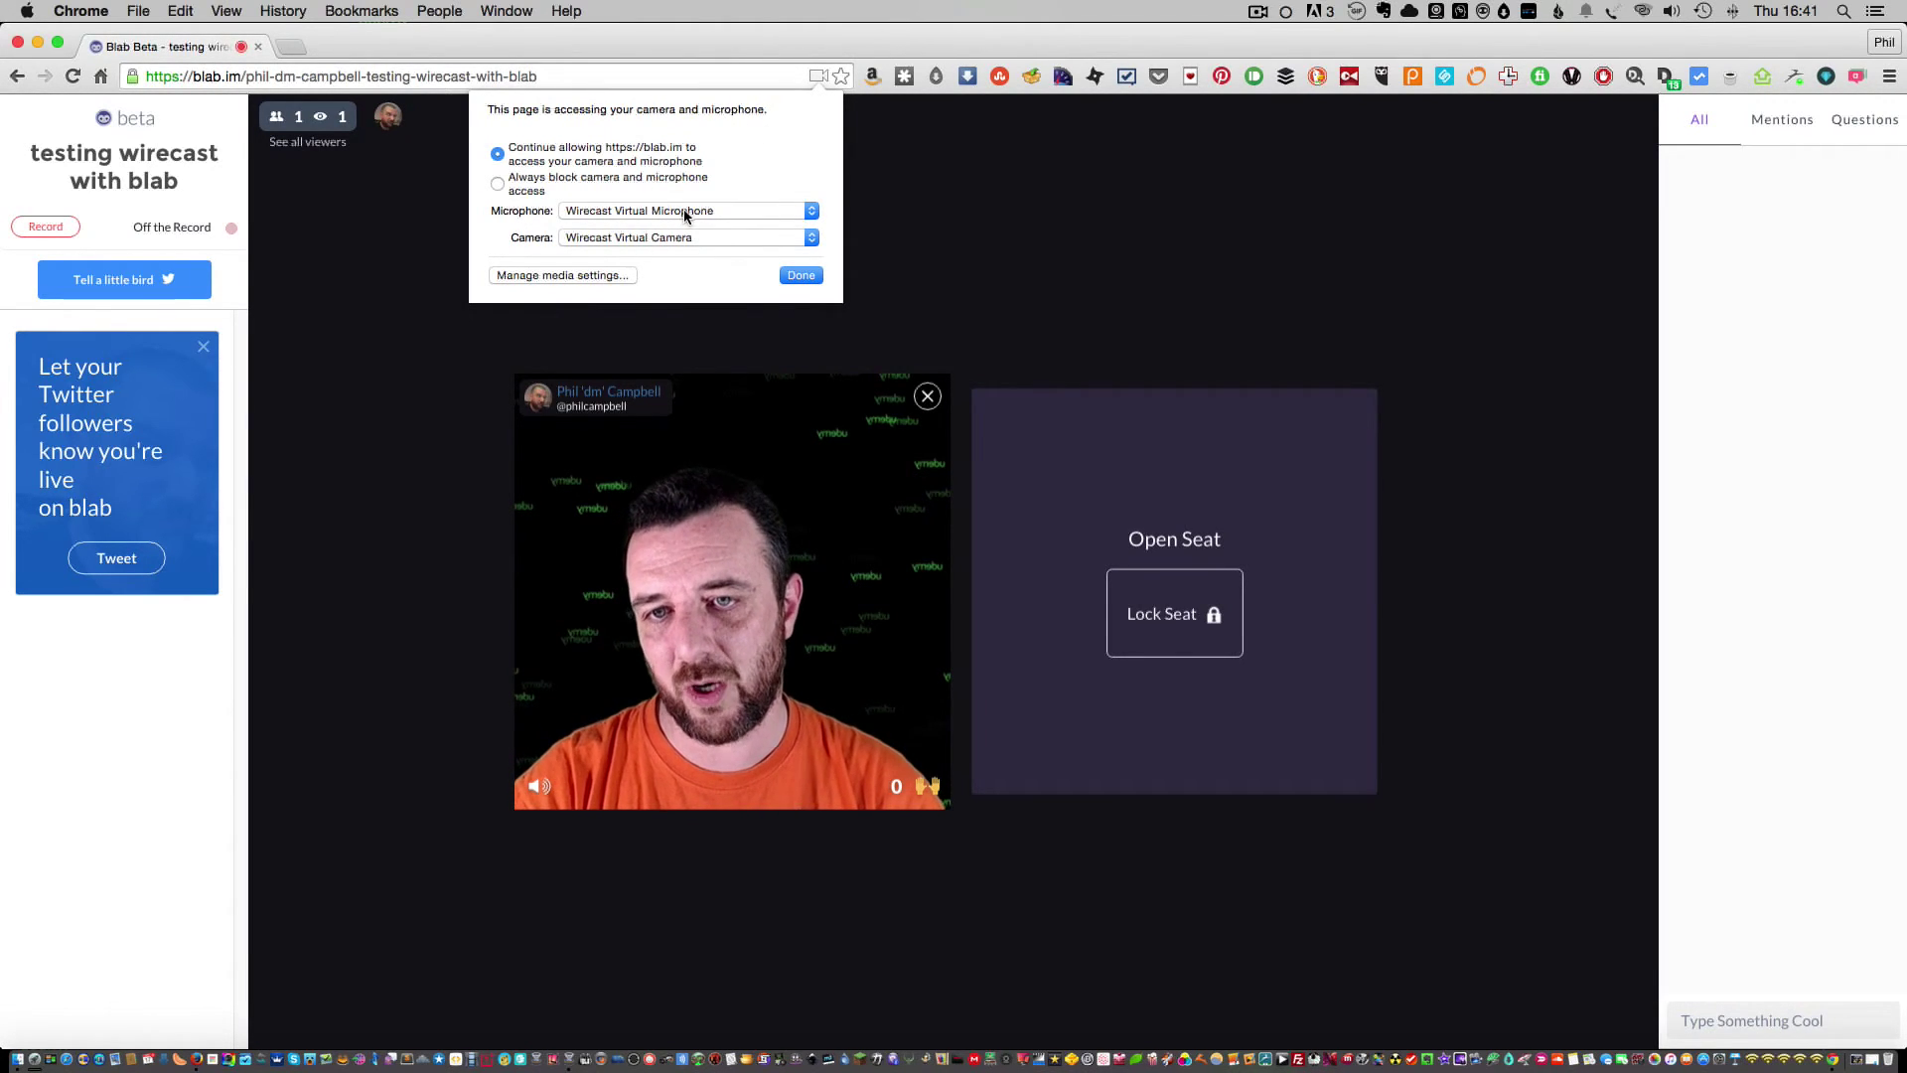
{"action": "key", "text": "super+Tab"}
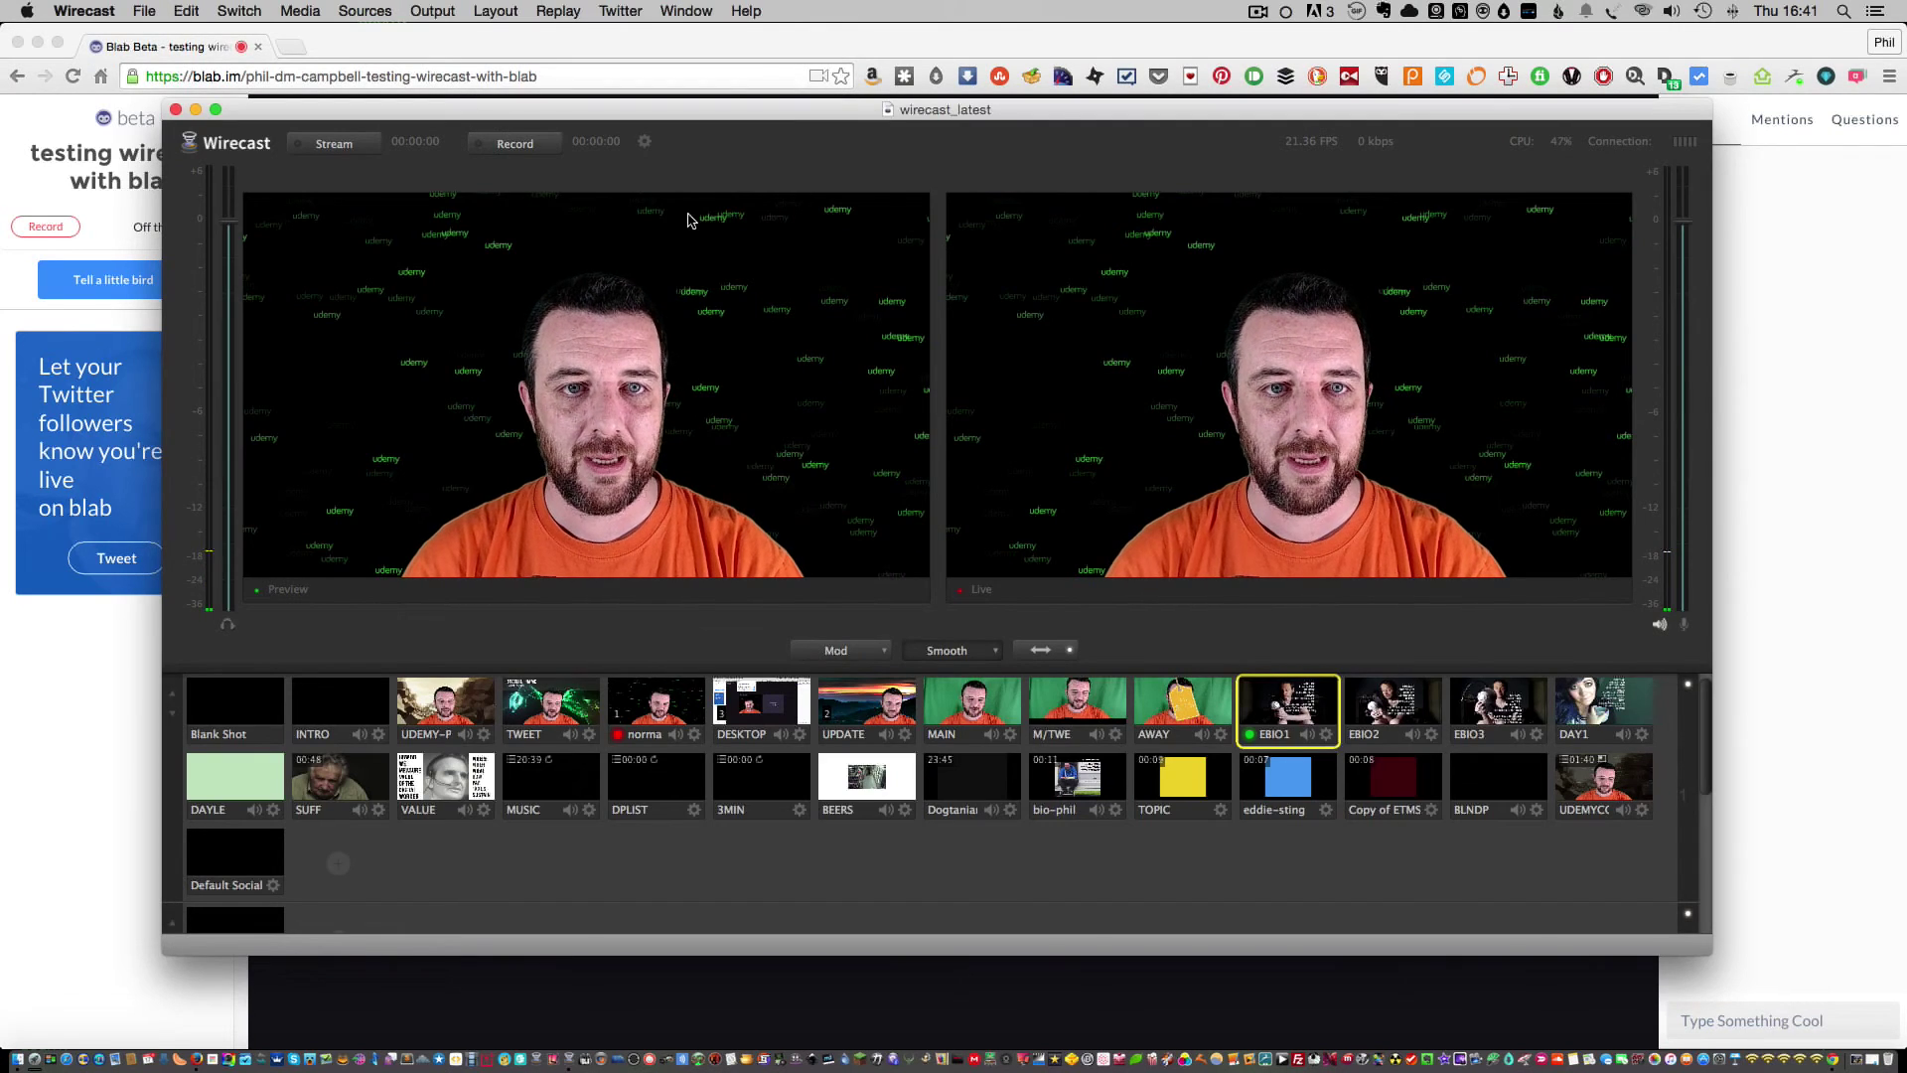
{"action": "left_click_drag", "start_coordinate": [686, 112], "coordinate": [679, 156]}
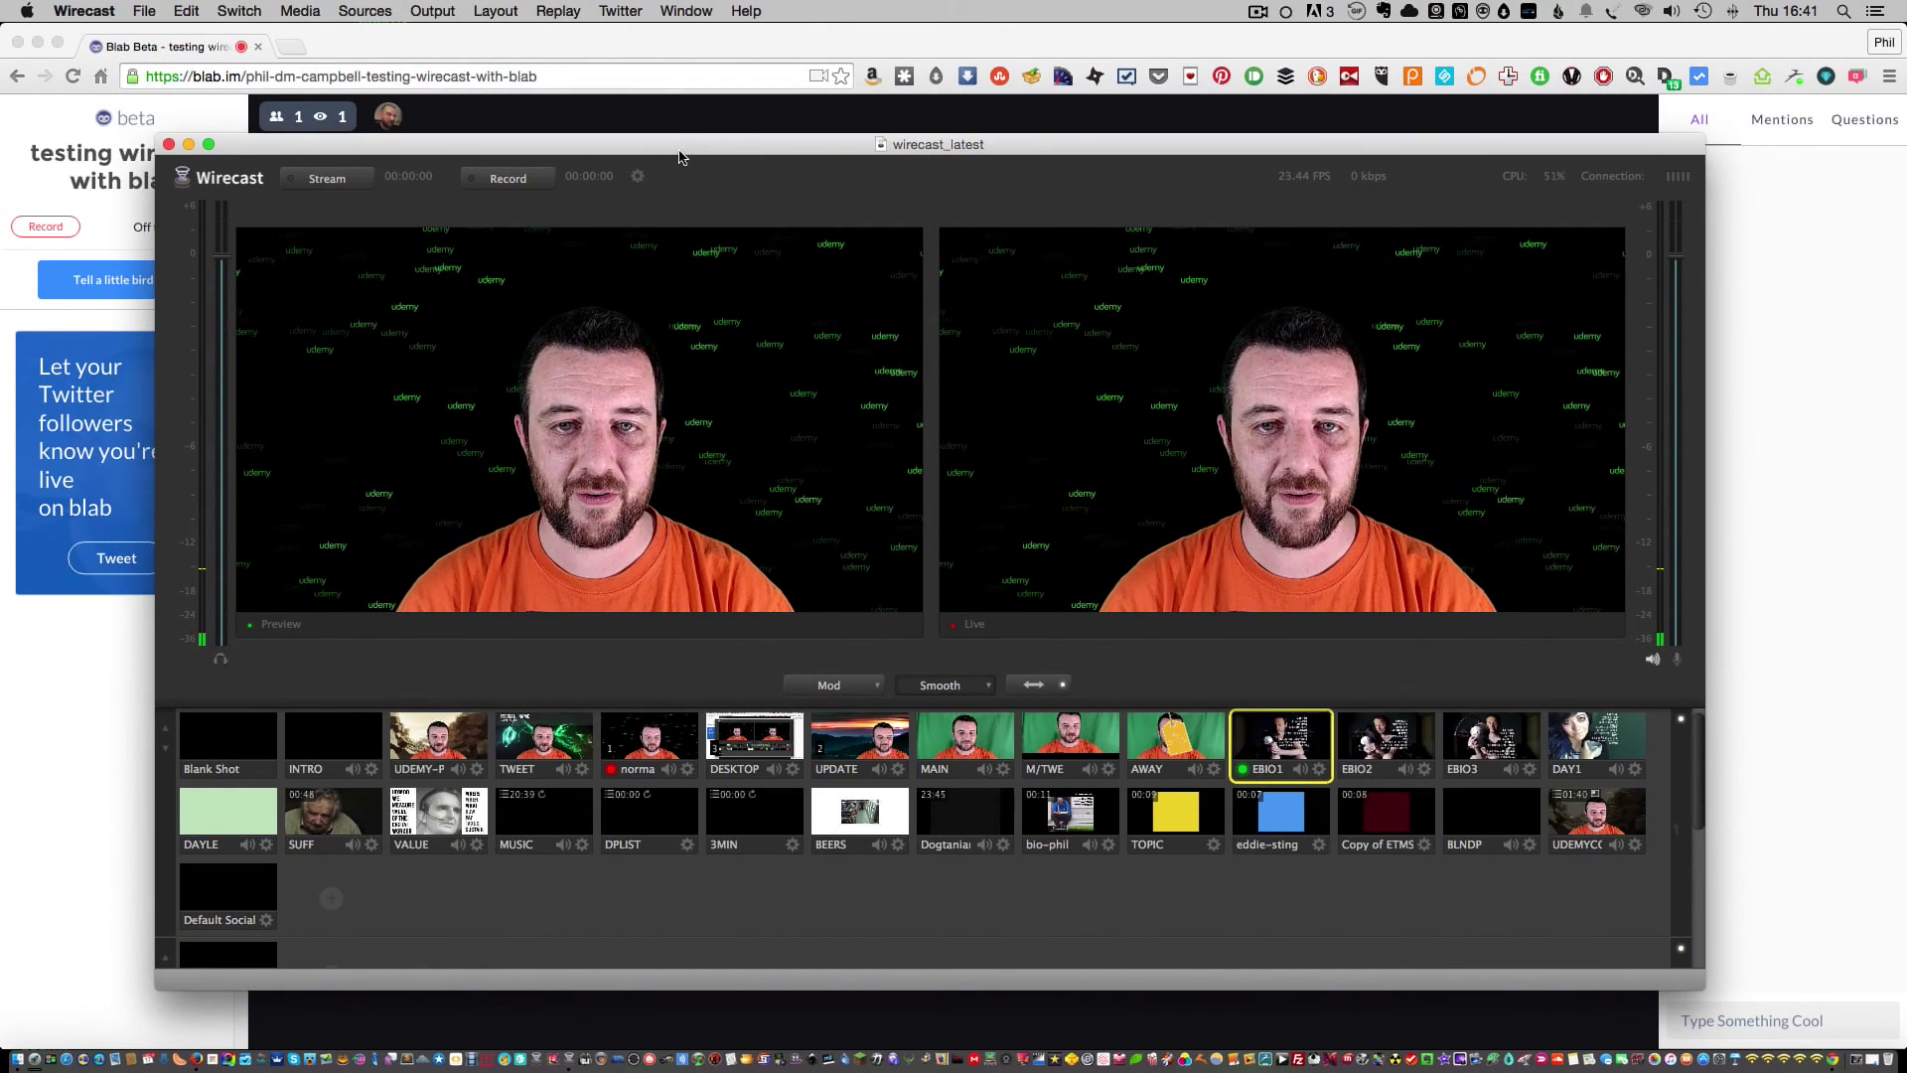